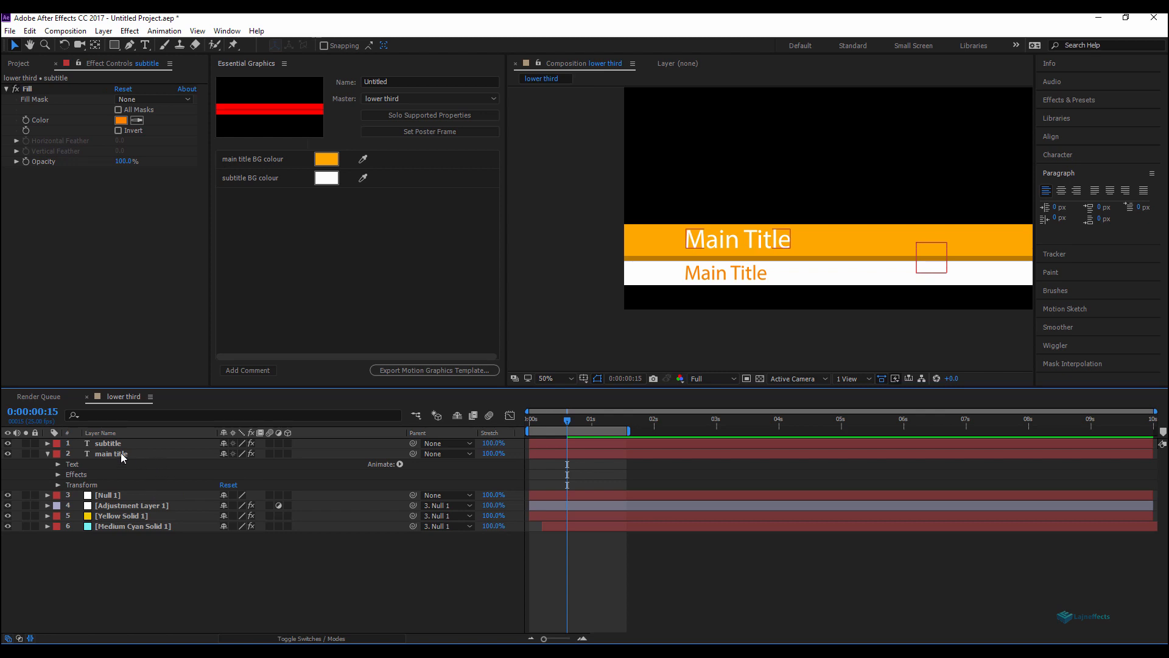
Step: Add the subtitle layer's Source Text to Essential Graphics and name the control Subtitle
click(105, 444)
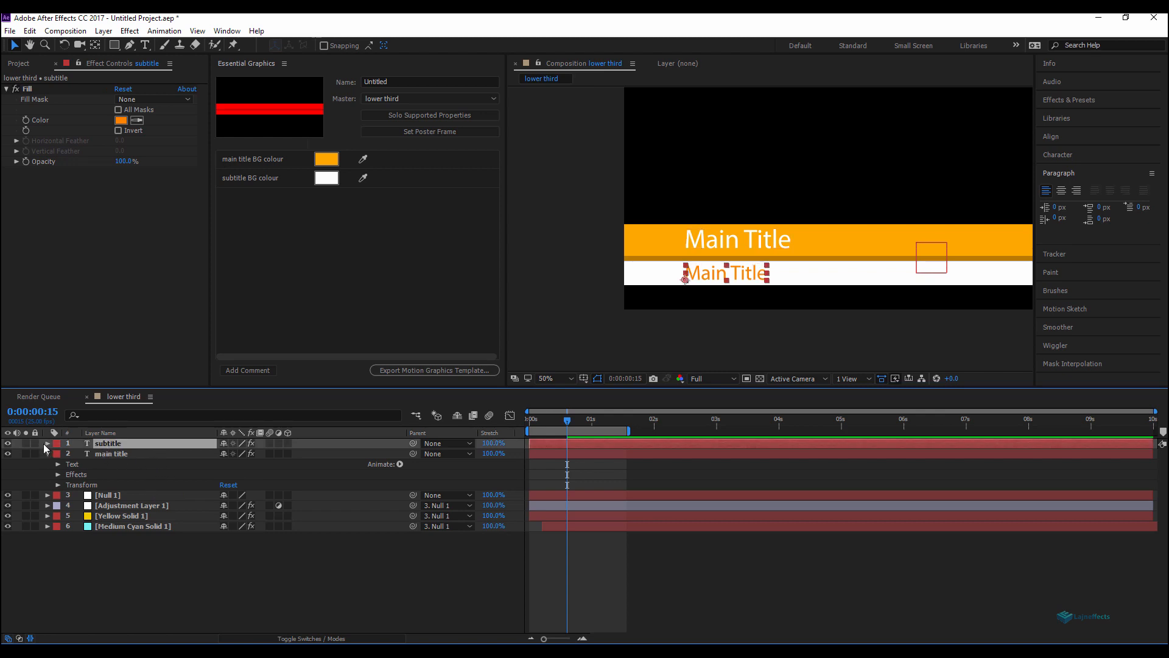
click(48, 445)
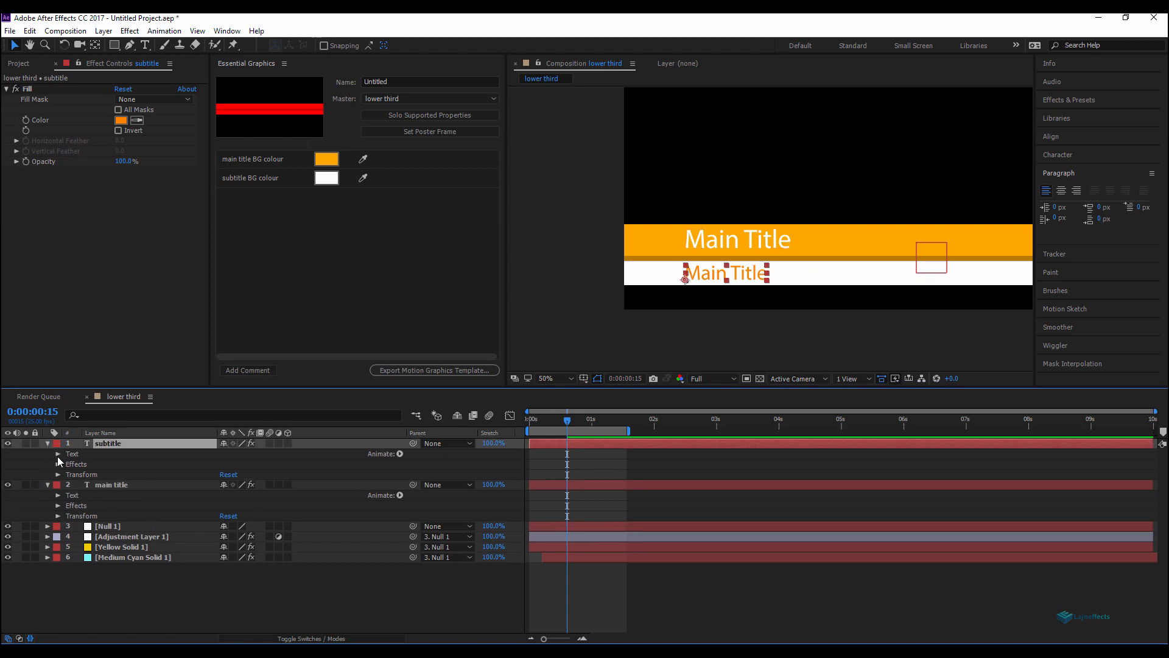
click(58, 454)
drag(103, 464, 281, 294)
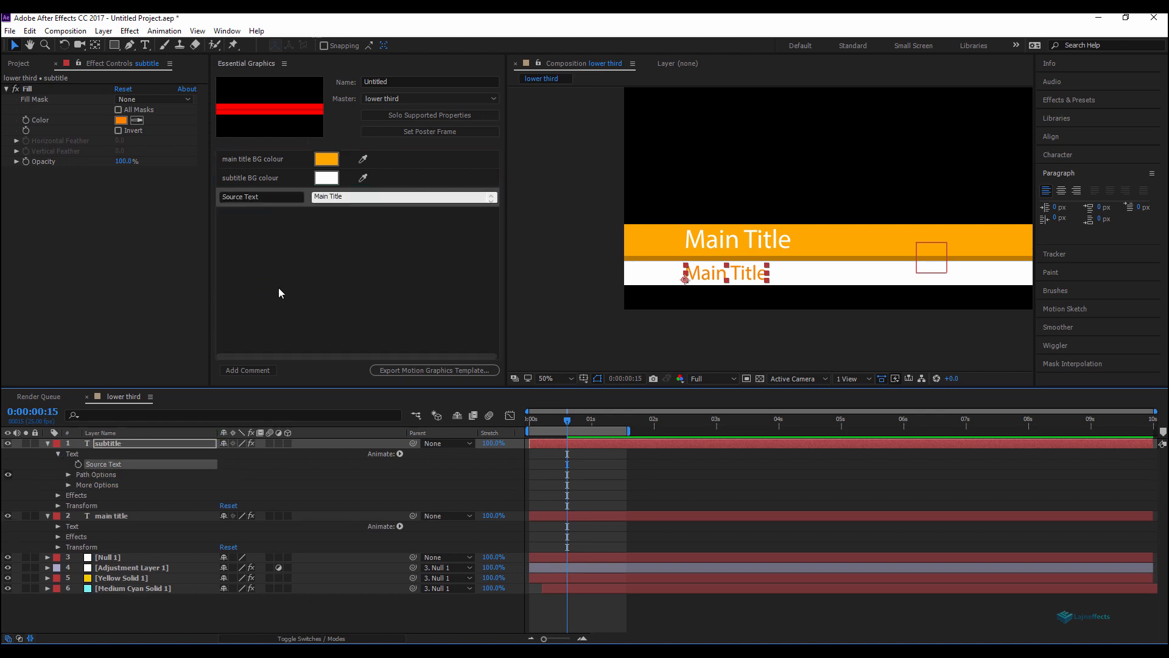
click(272, 196)
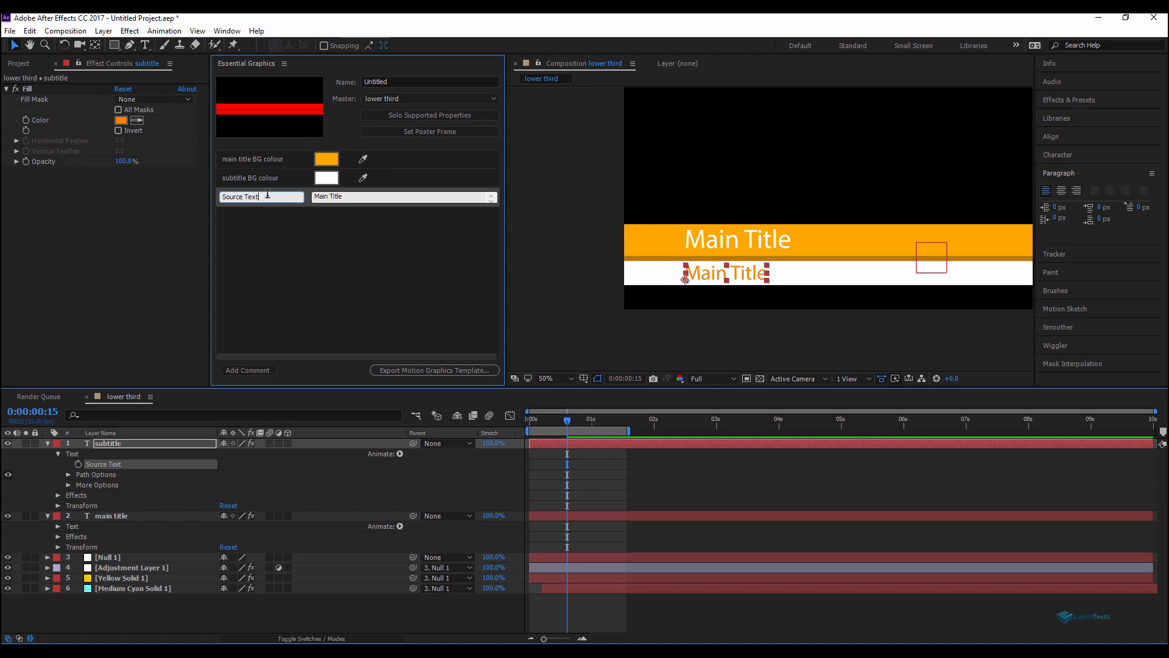
text(Subtitle)
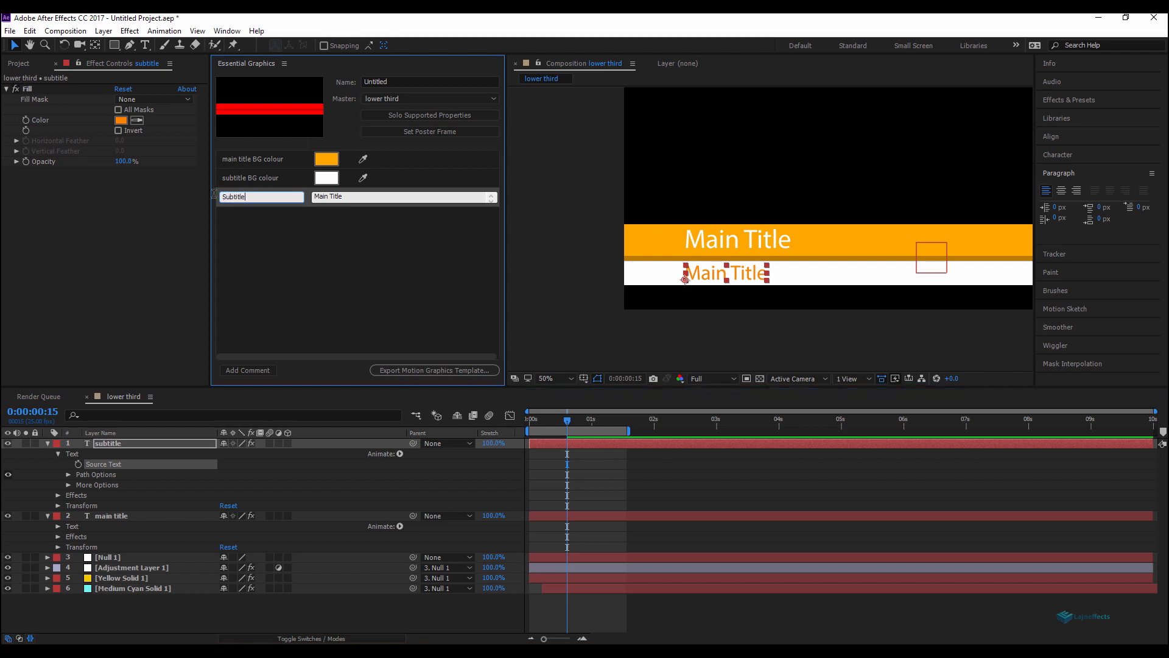
Step: Add the main title layer's Source Text to Essential Graphics and name the control Main Title
click(111, 515)
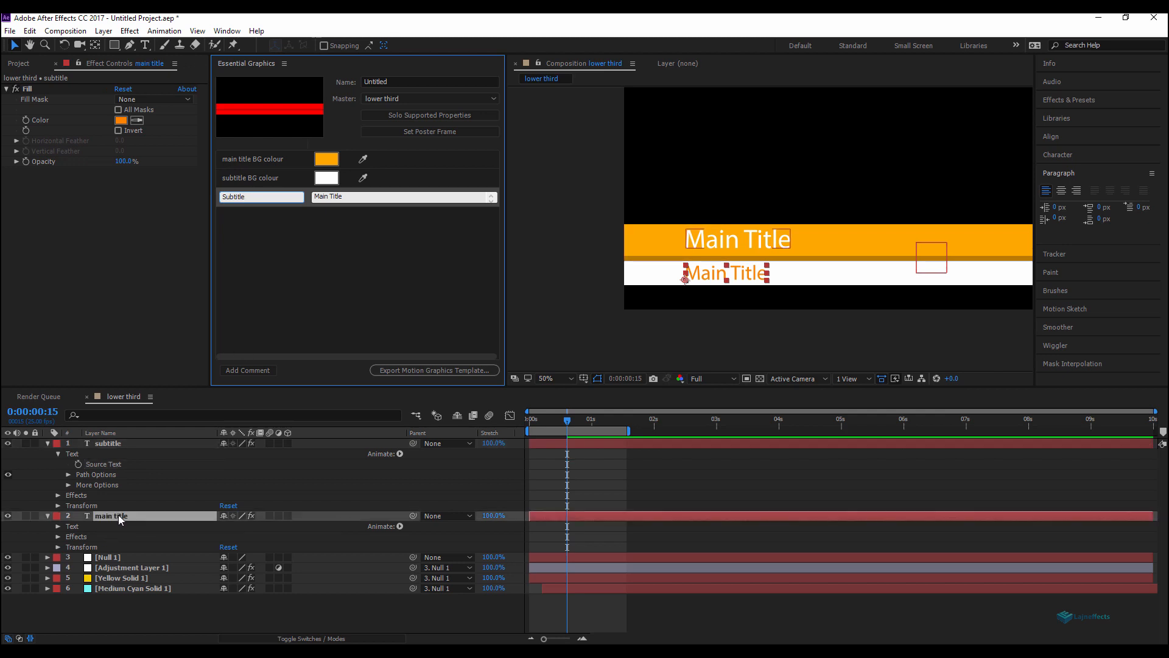
click(58, 526)
drag(97, 539, 283, 292)
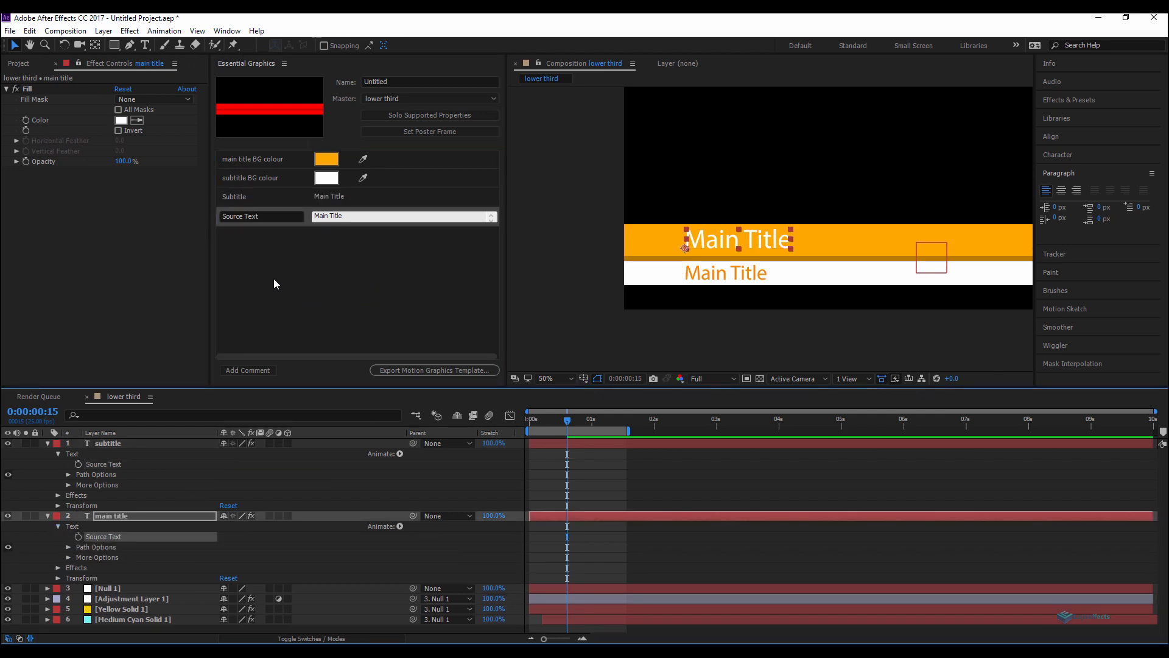
click(272, 216)
text(Main Title)
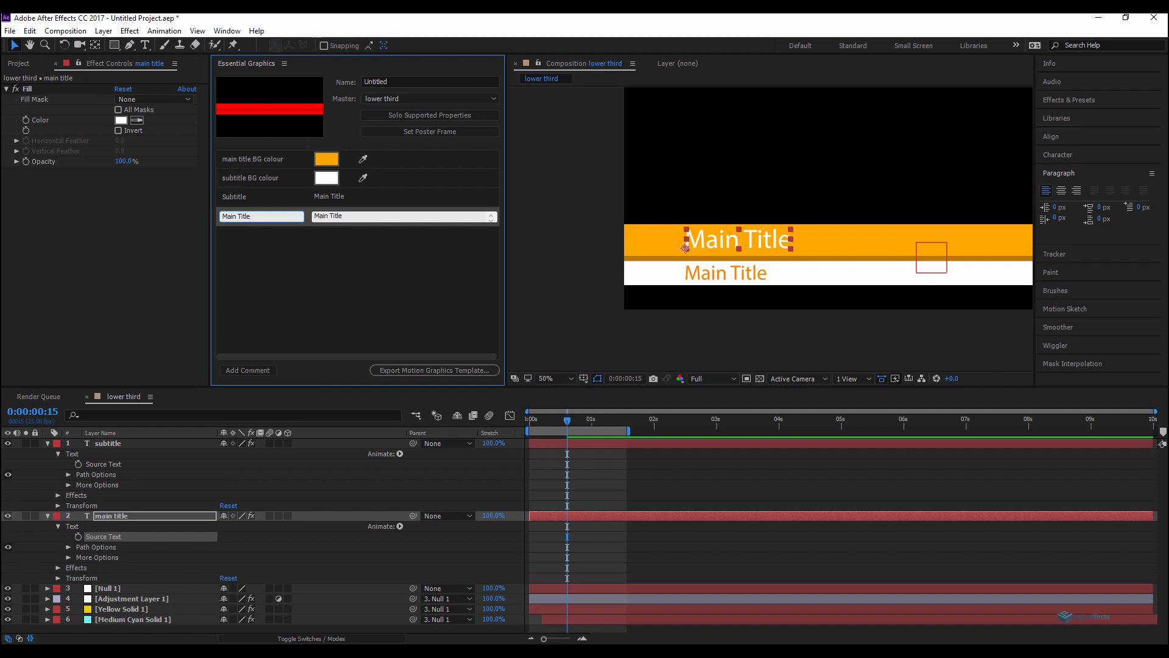
click(296, 484)
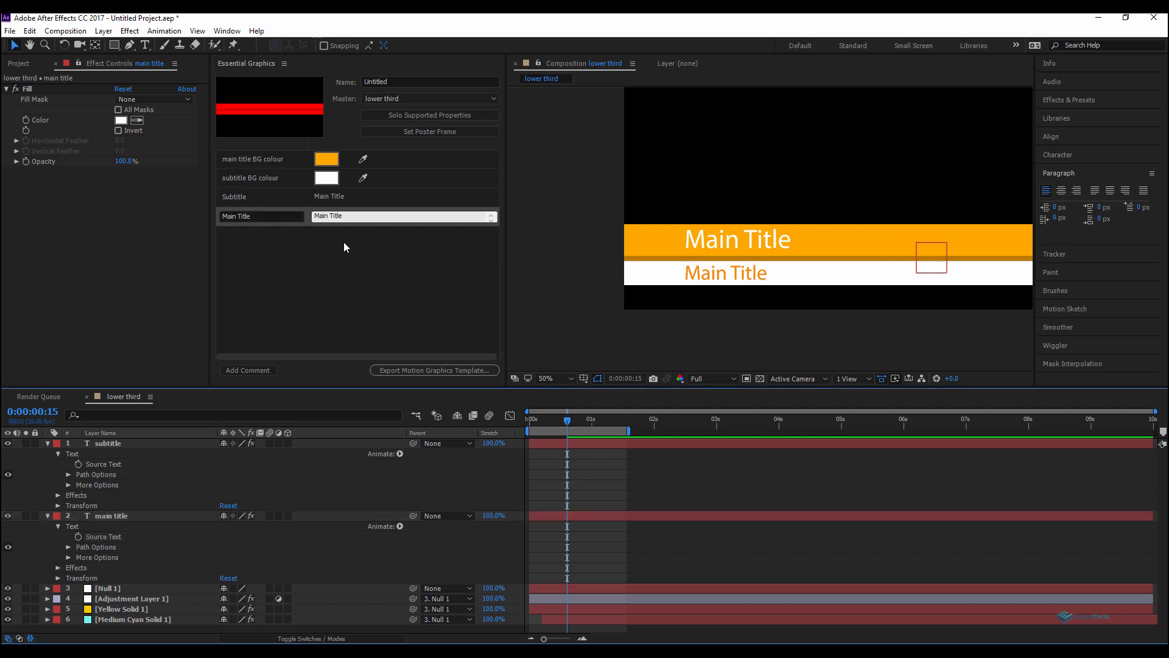
Step: Reorder the Essential Graphics controls so Main Title comes first, followed by Subtitle
drag(308, 210, 308, 149)
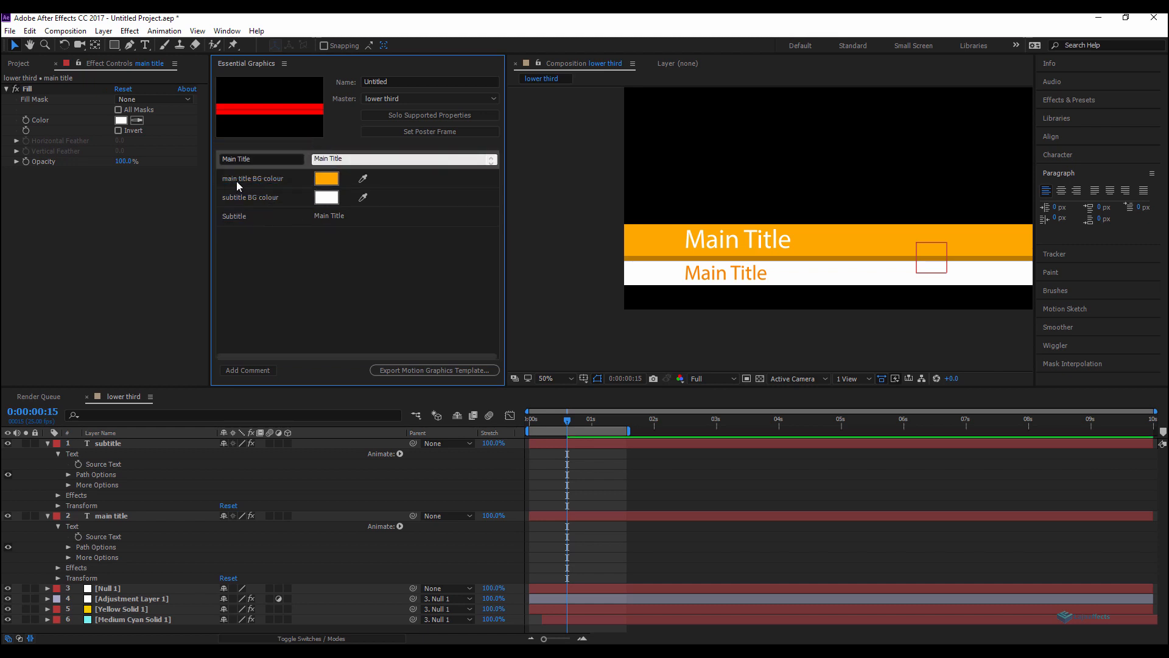
drag(293, 214, 271, 161)
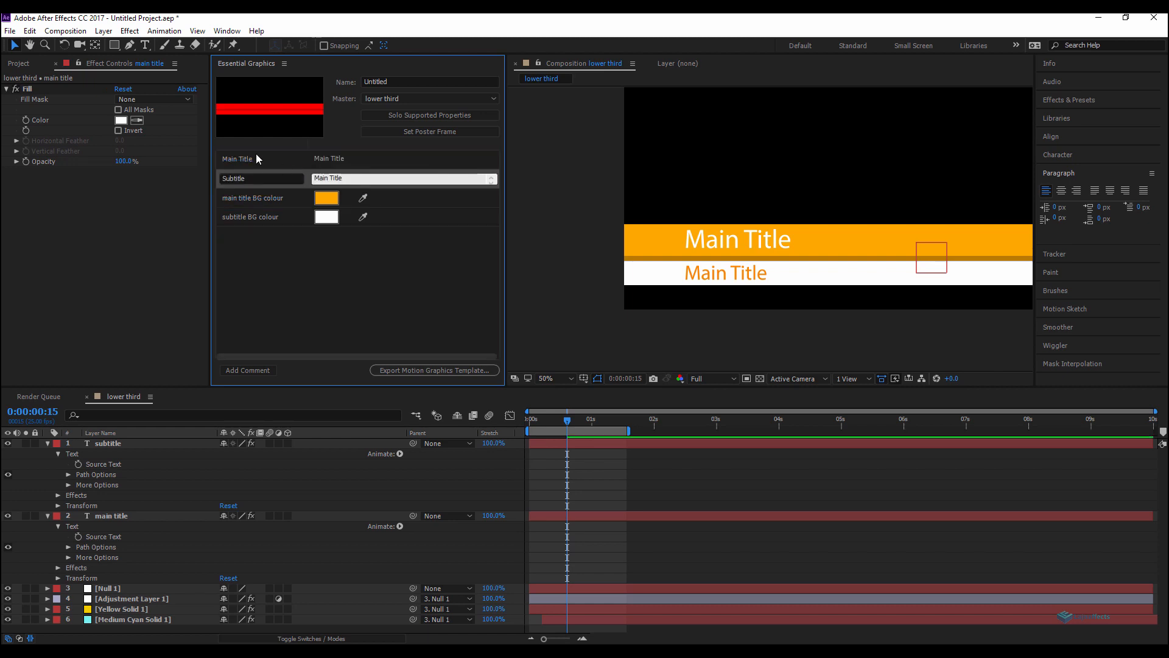
click(309, 291)
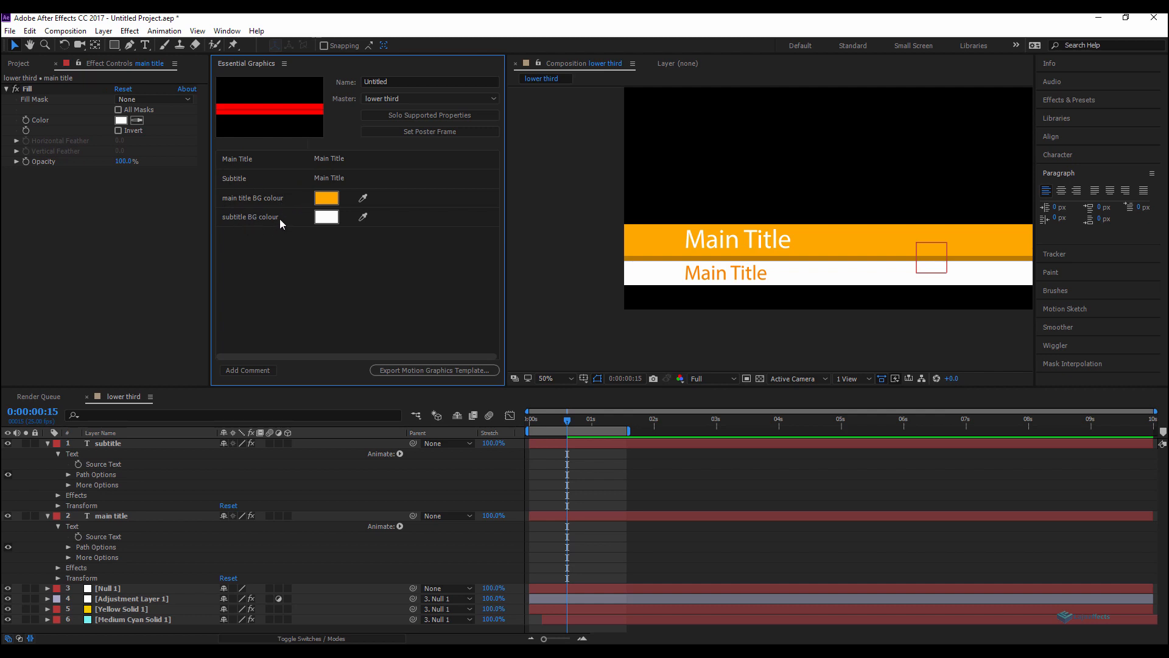
Step: Reveal the animated properties of all layers in the composition
click(583, 456)
key(ctrl+a)
key(u)
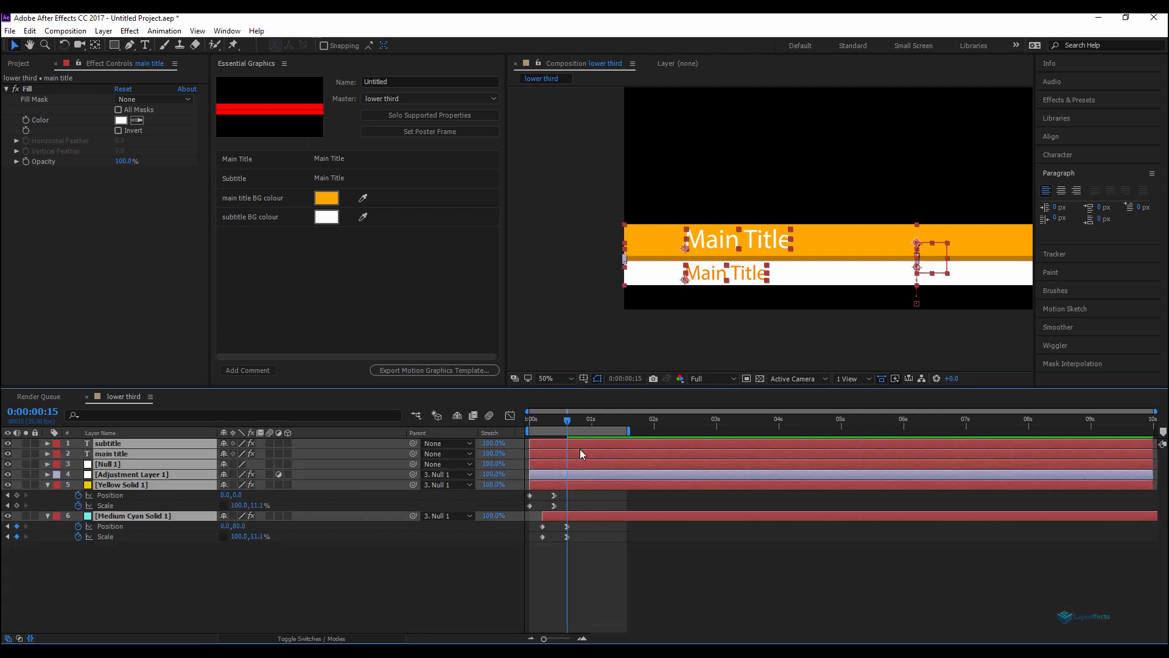
click(344, 531)
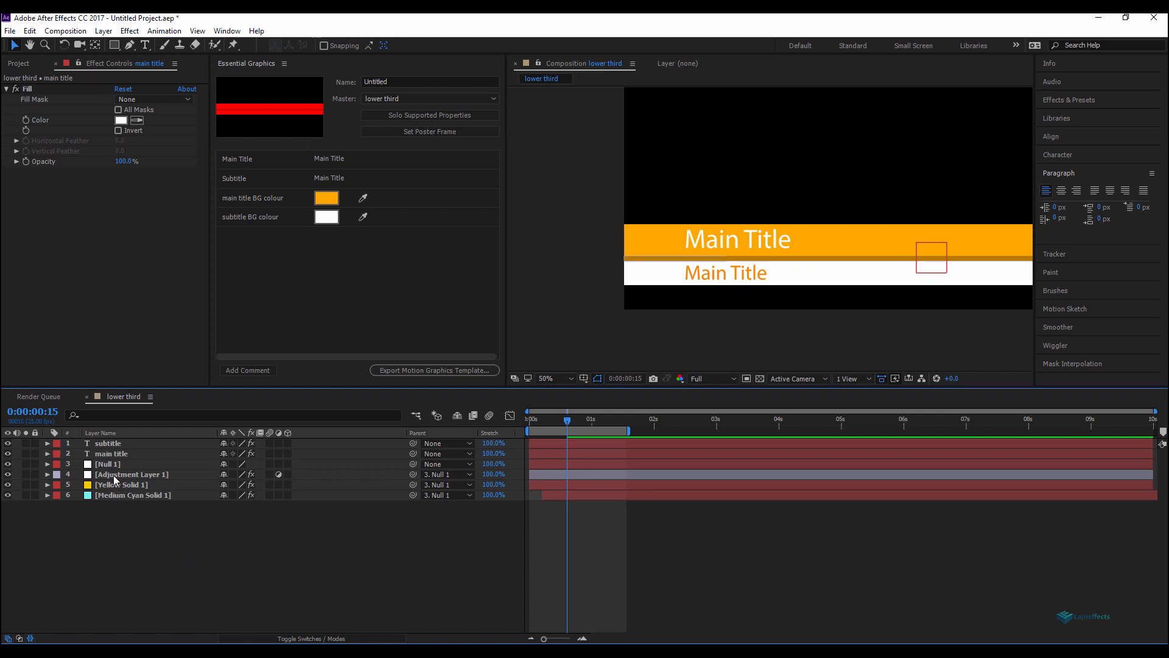
Step: Reveal the Fill effect properties of the subtitle and main title layers and enlarge the timeline
click(109, 444)
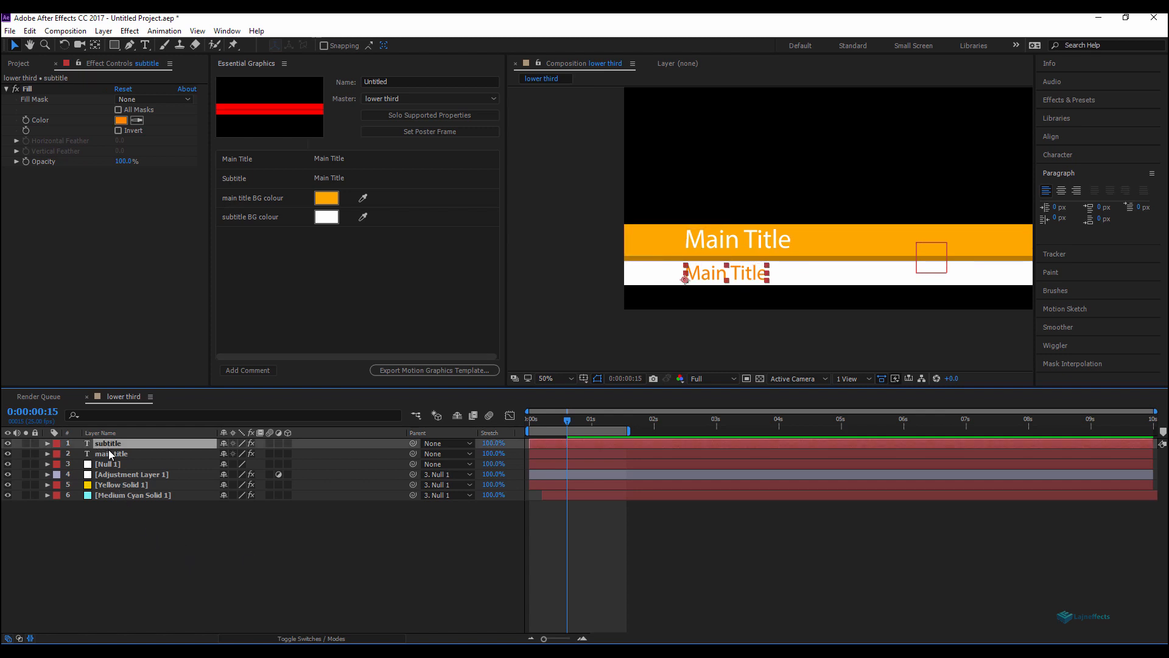
key(e)
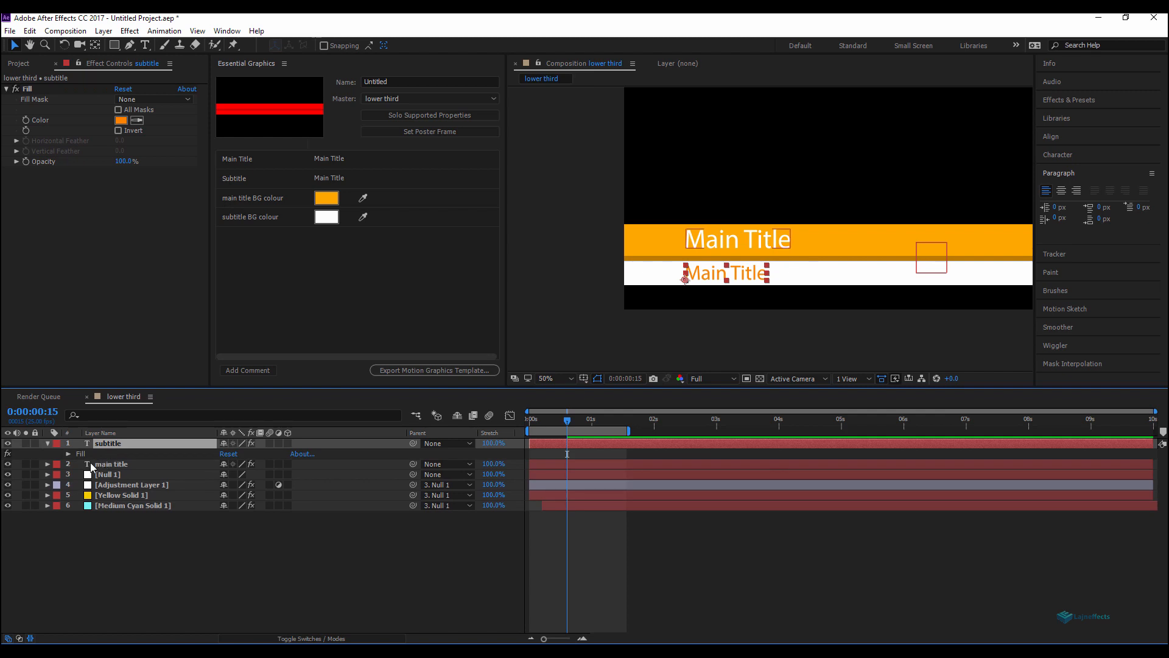
click(69, 455)
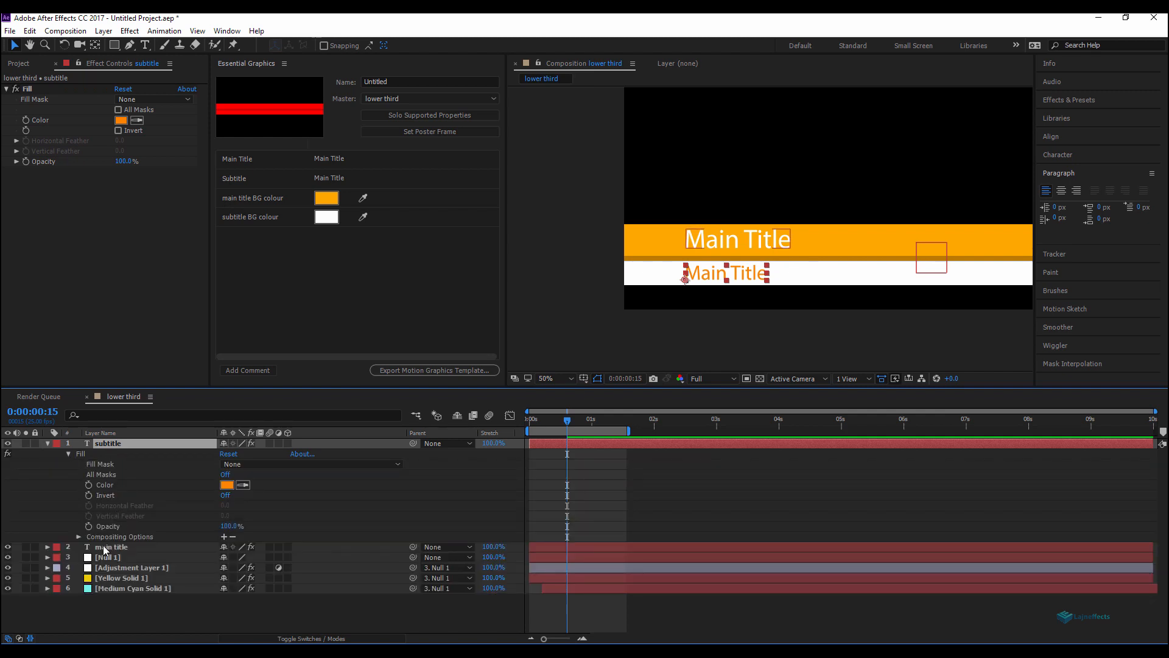
click(111, 547)
key(e)
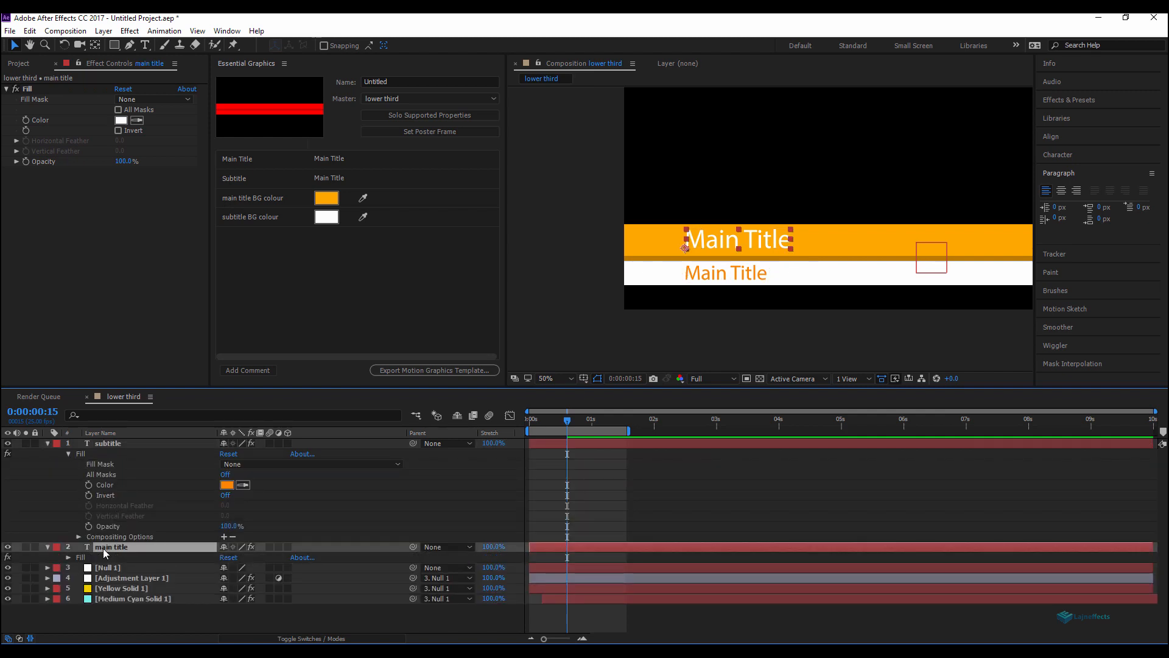
click(68, 557)
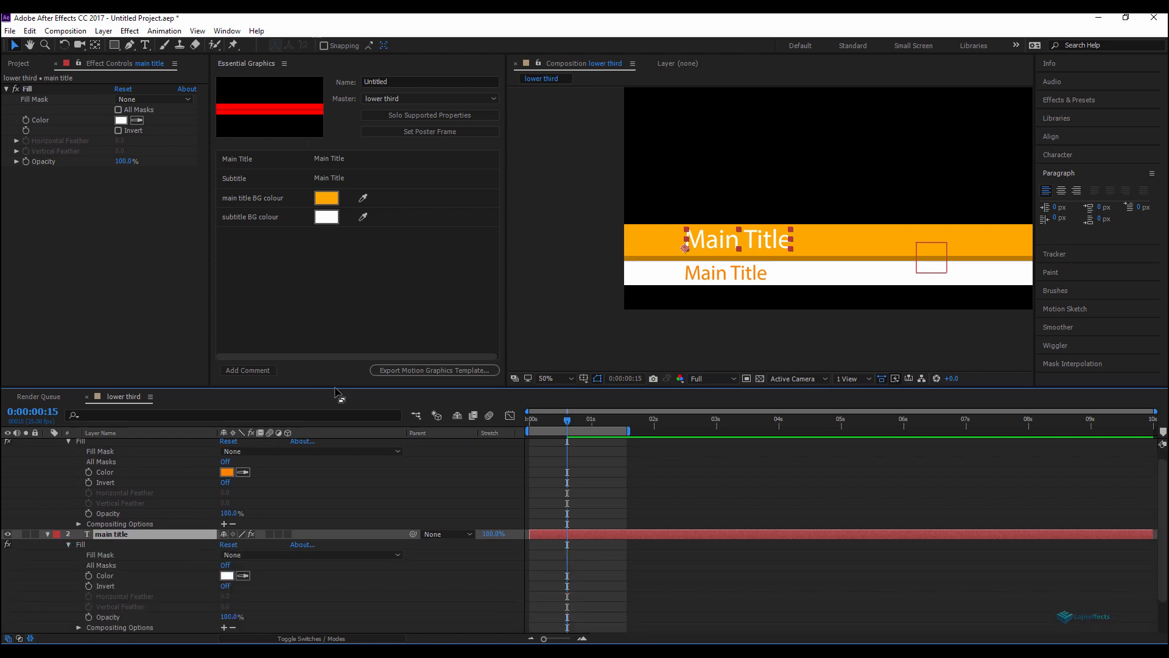
drag(336, 388, 351, 280)
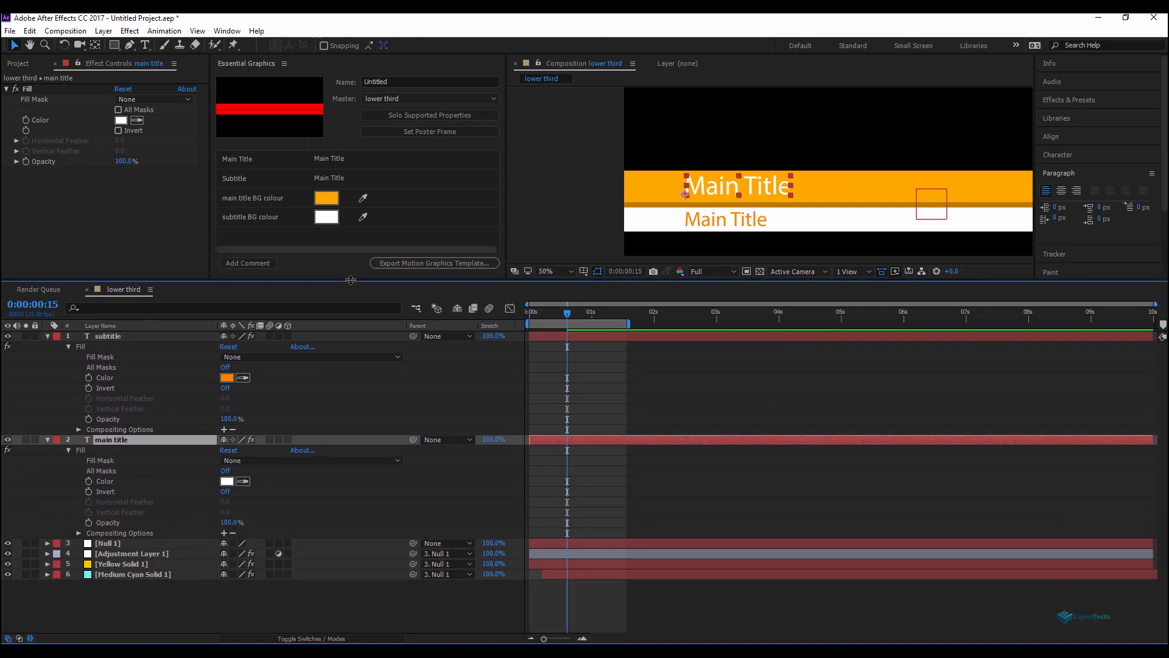
Step: Add an expression linking the subtitle's Fill Color to the Fill Color of Yellow Solid 1
click(110, 566)
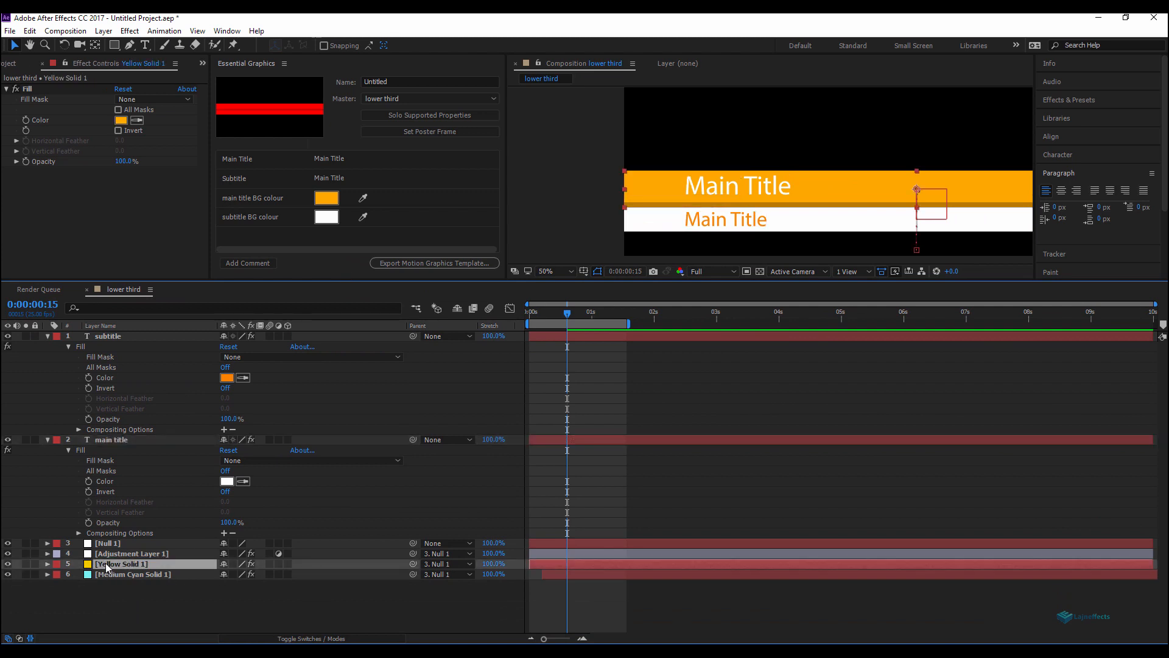
click(48, 564)
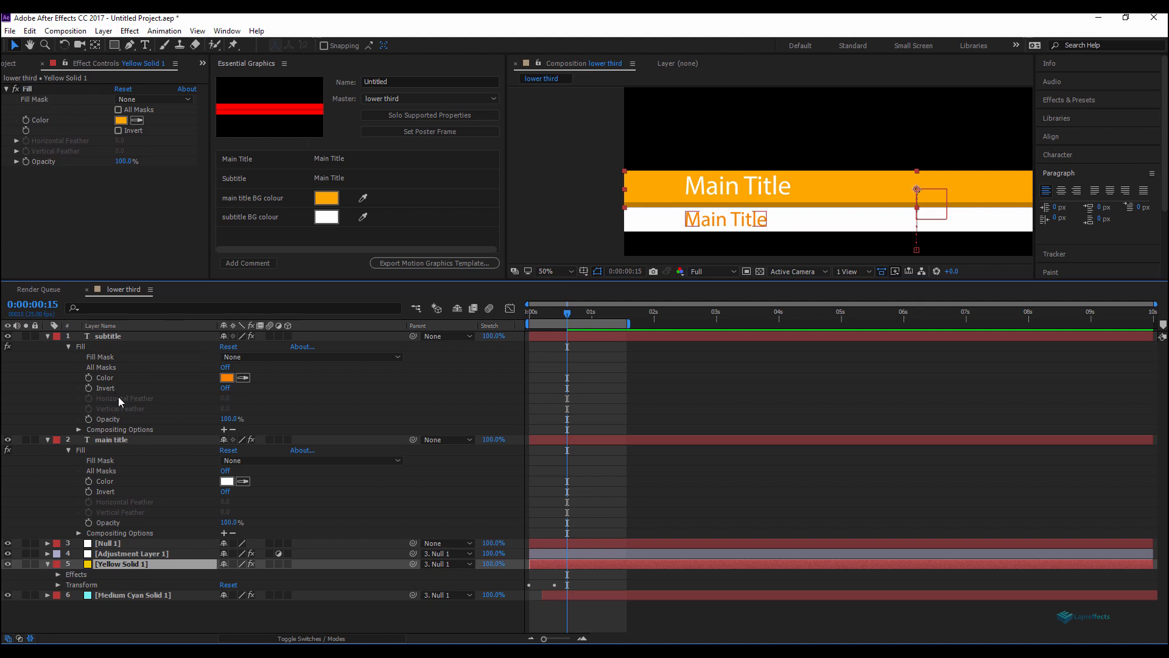
alt+click(89, 380)
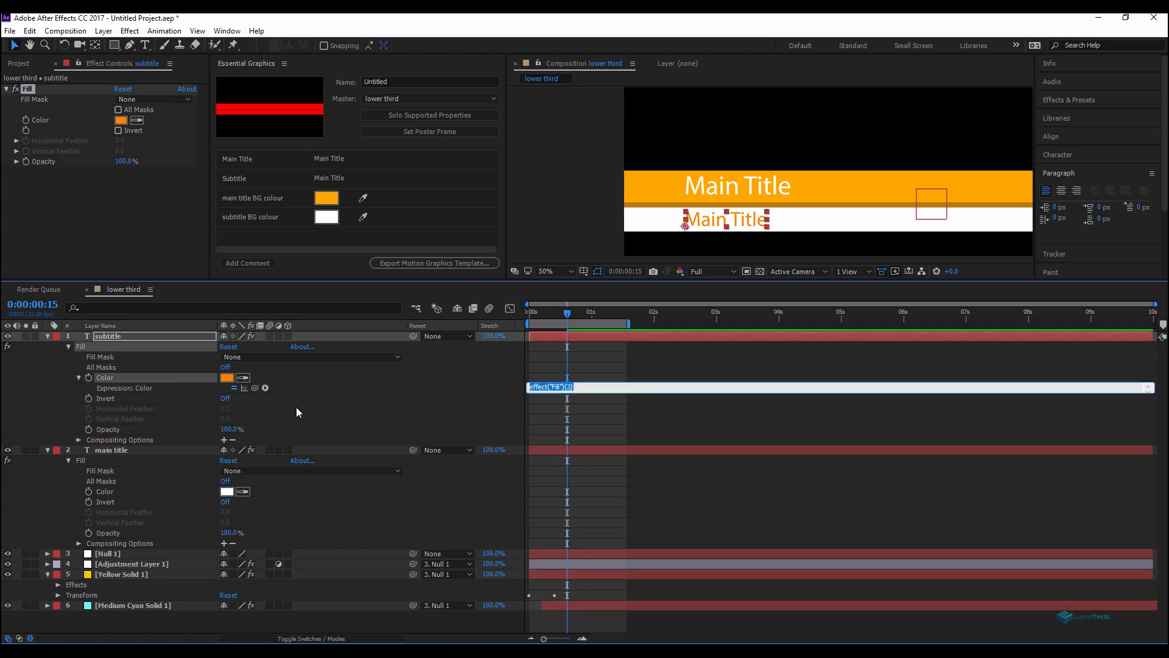
click(124, 574)
click(124, 574)
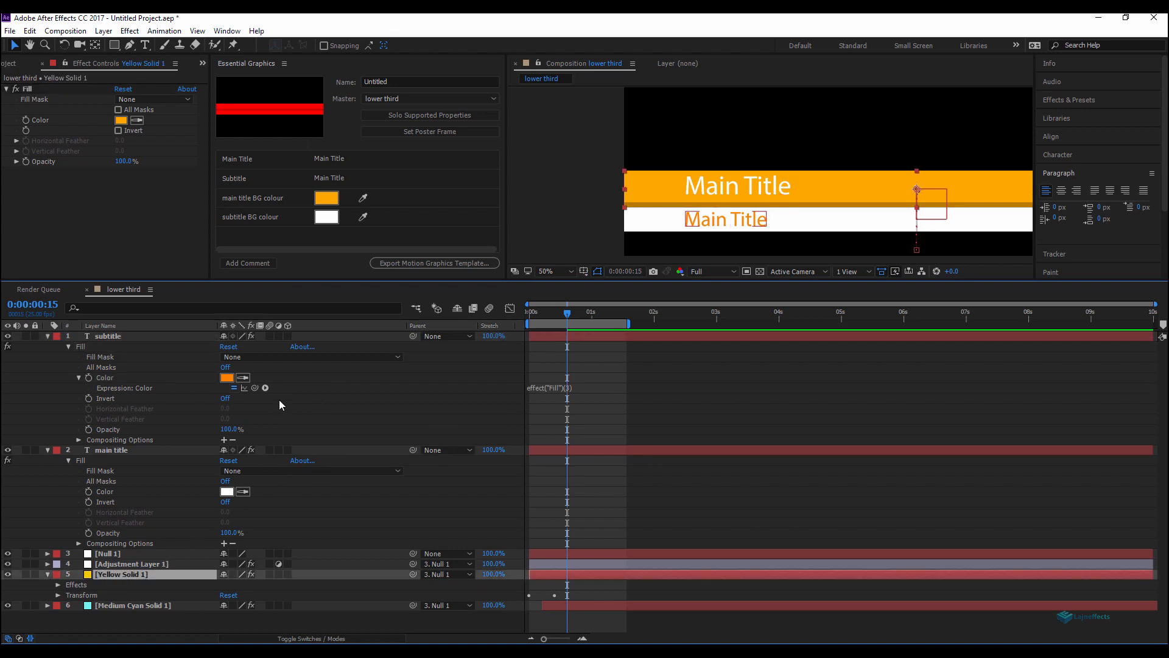
drag(256, 392, 41, 124)
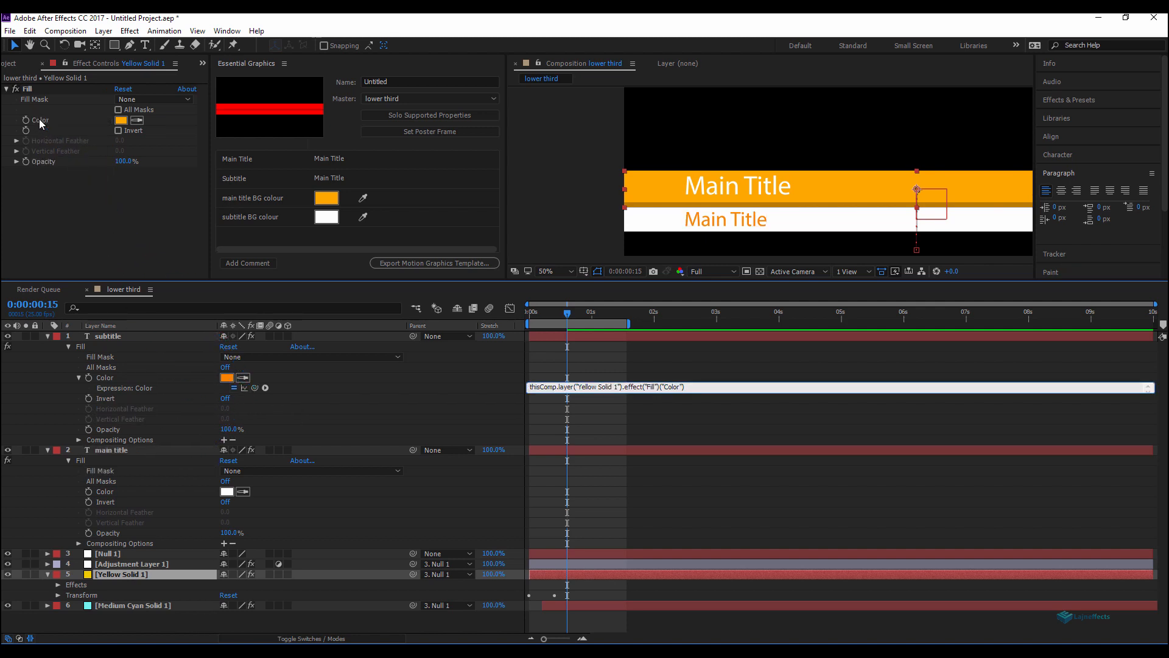
click(619, 410)
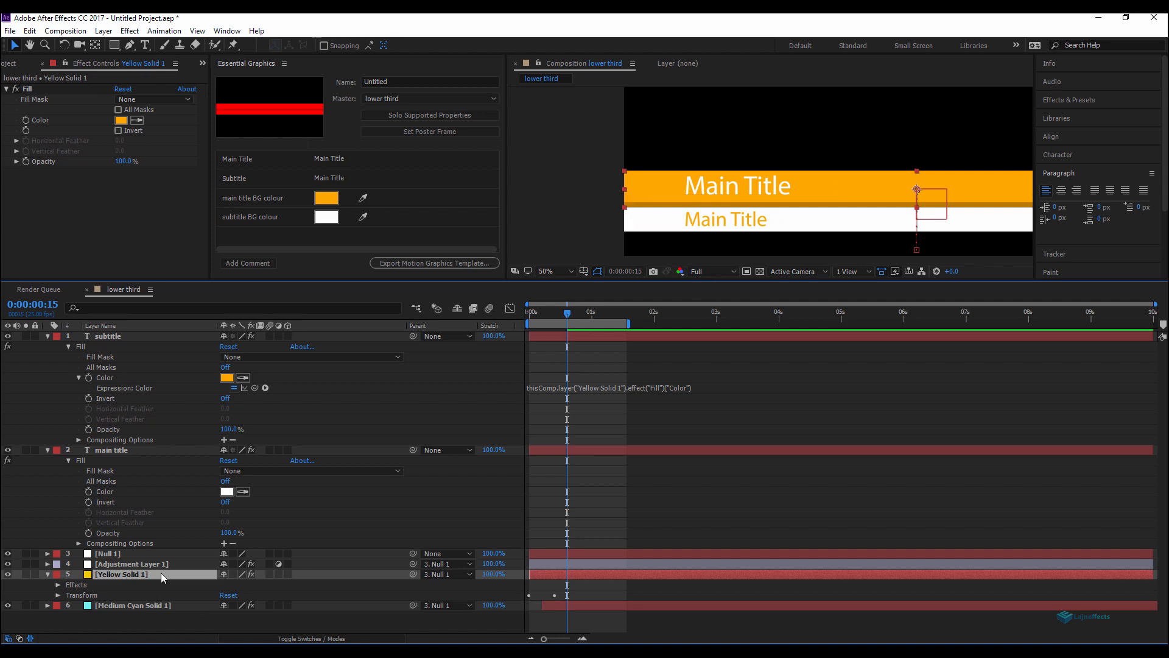
Step: Add an expression linking the main title's Fill Color to the Fill Color of Medium Cyan Solid 1
click(118, 452)
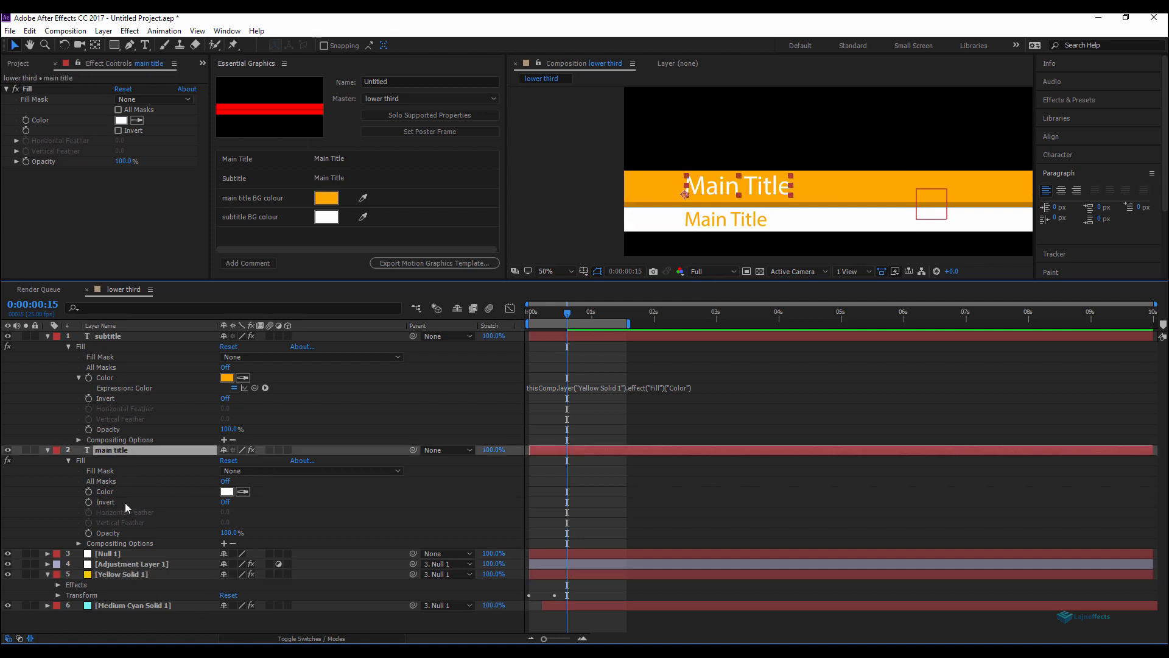
alt+click(89, 492)
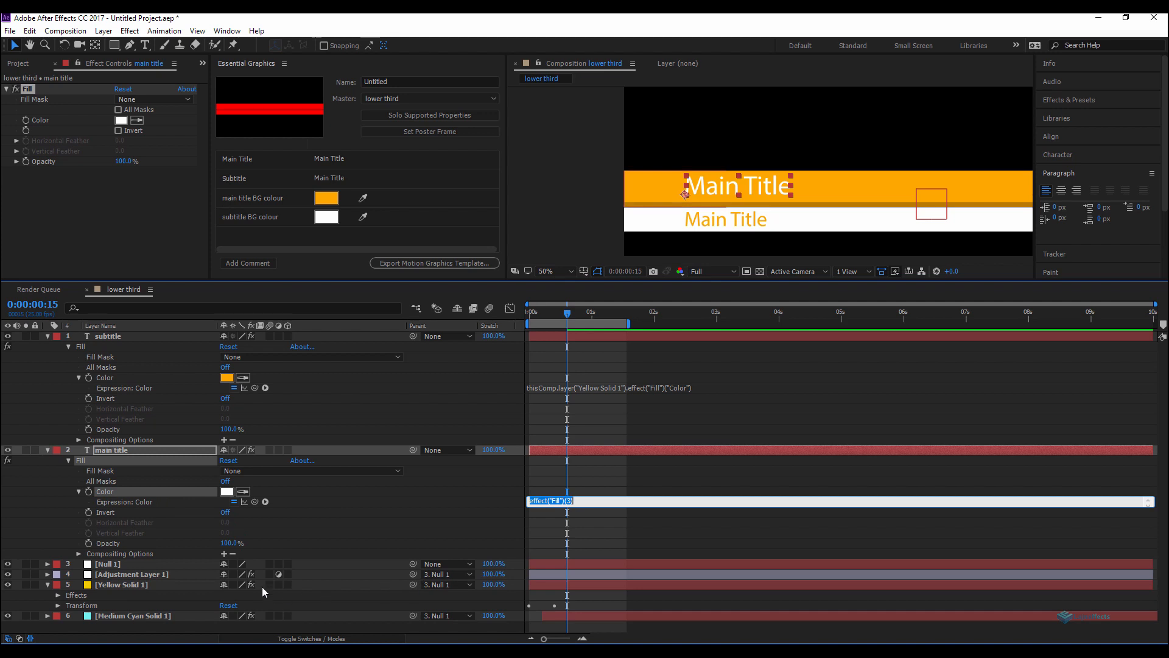
click(142, 617)
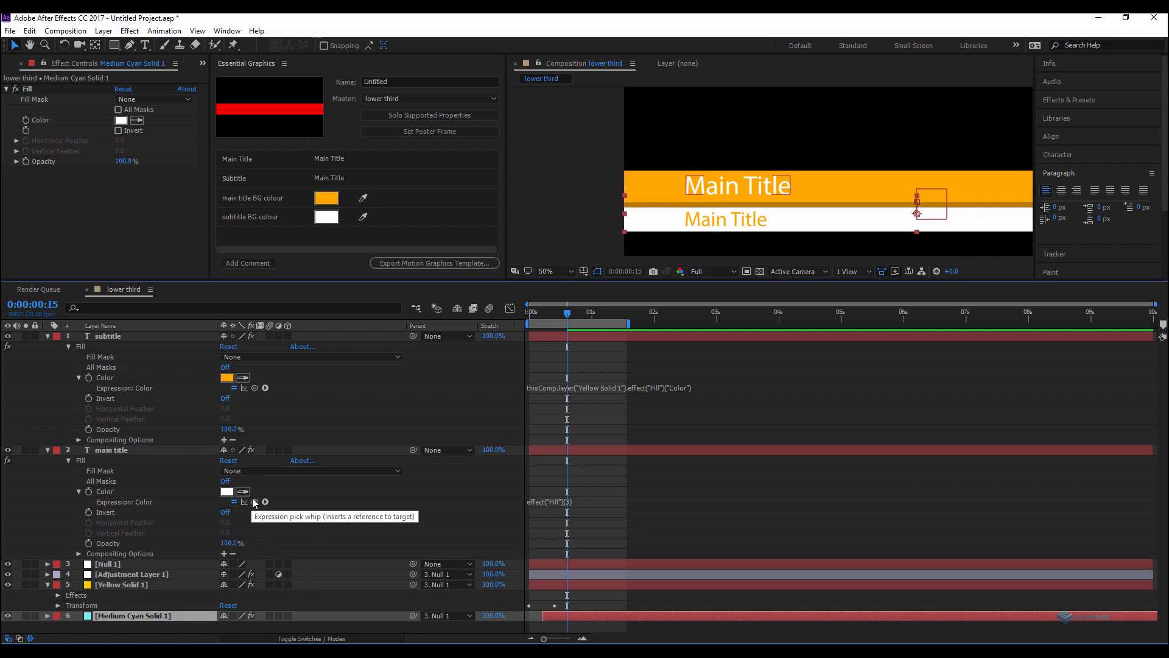
drag(253, 501, 45, 121)
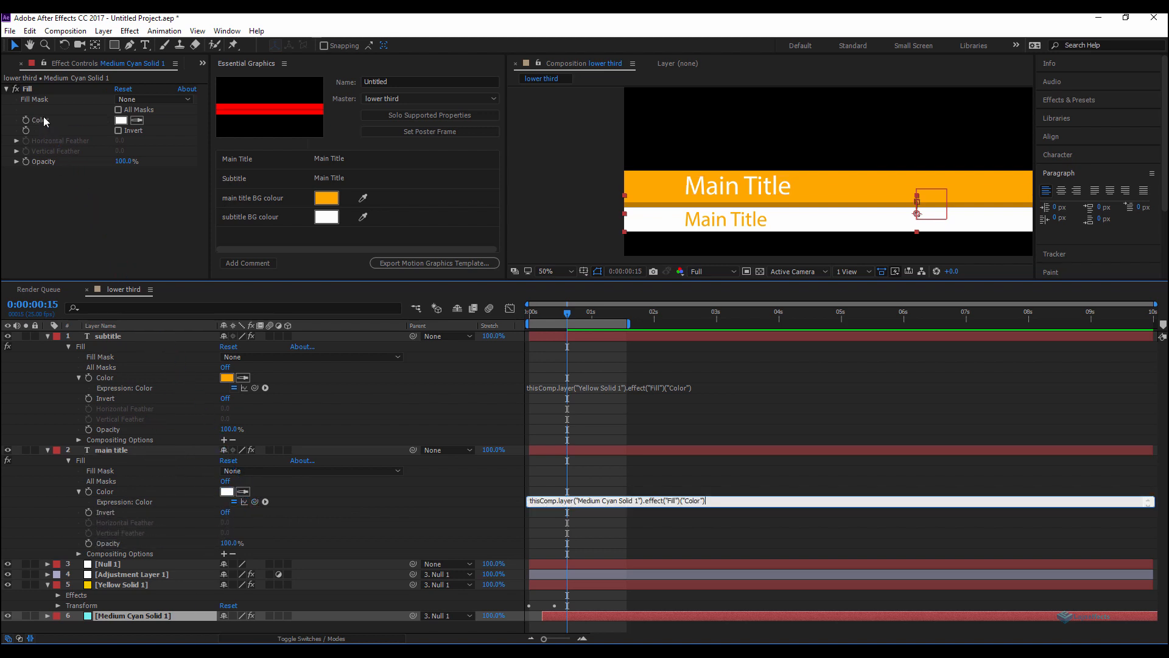
click(657, 537)
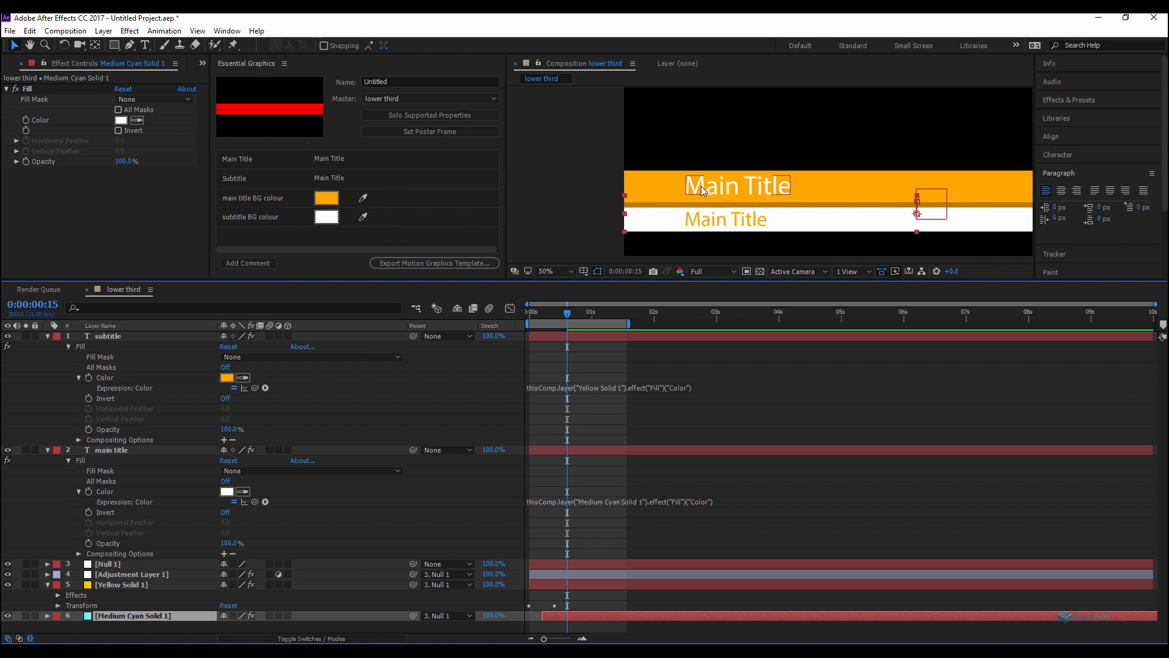
Step: Set the main title BG colour to blue and the subtitle BG colour to 93ECFF in Essential Graphics
click(328, 198)
drag(265, 163, 266, 138)
click(438, 145)
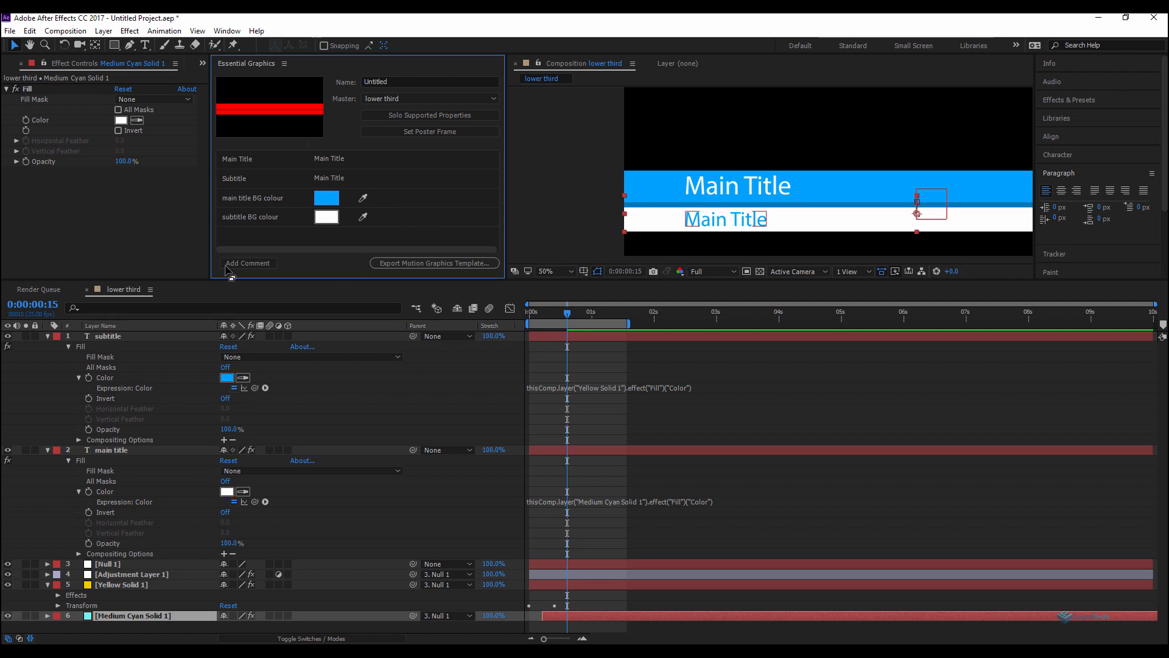
click(326, 220)
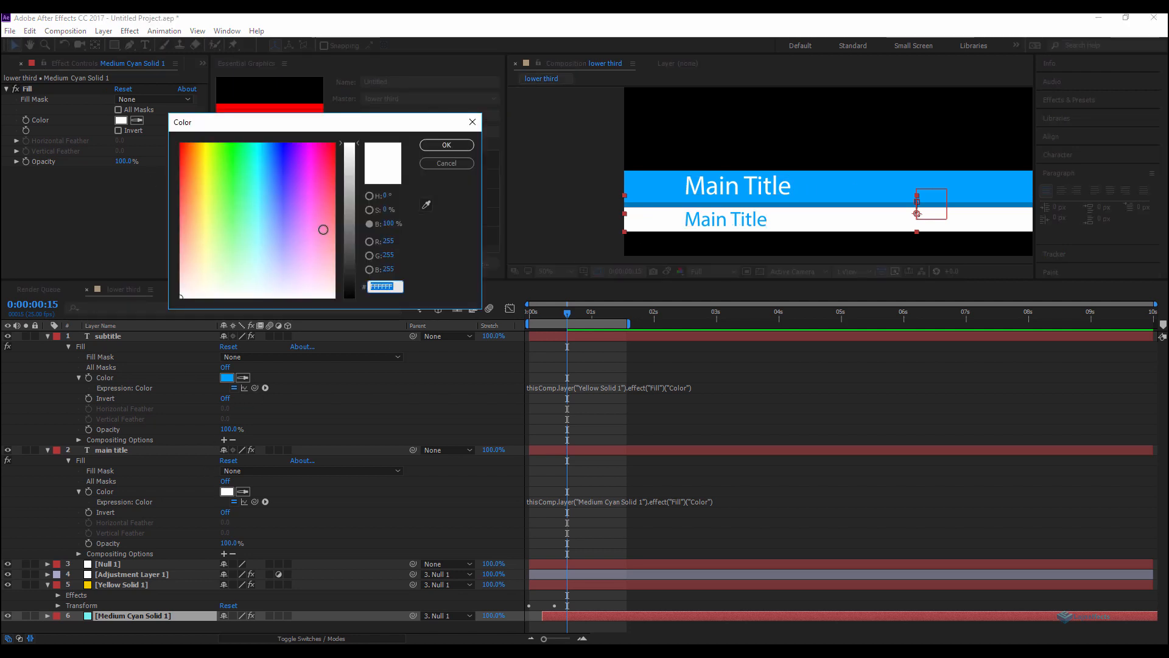
drag(265, 253, 262, 232)
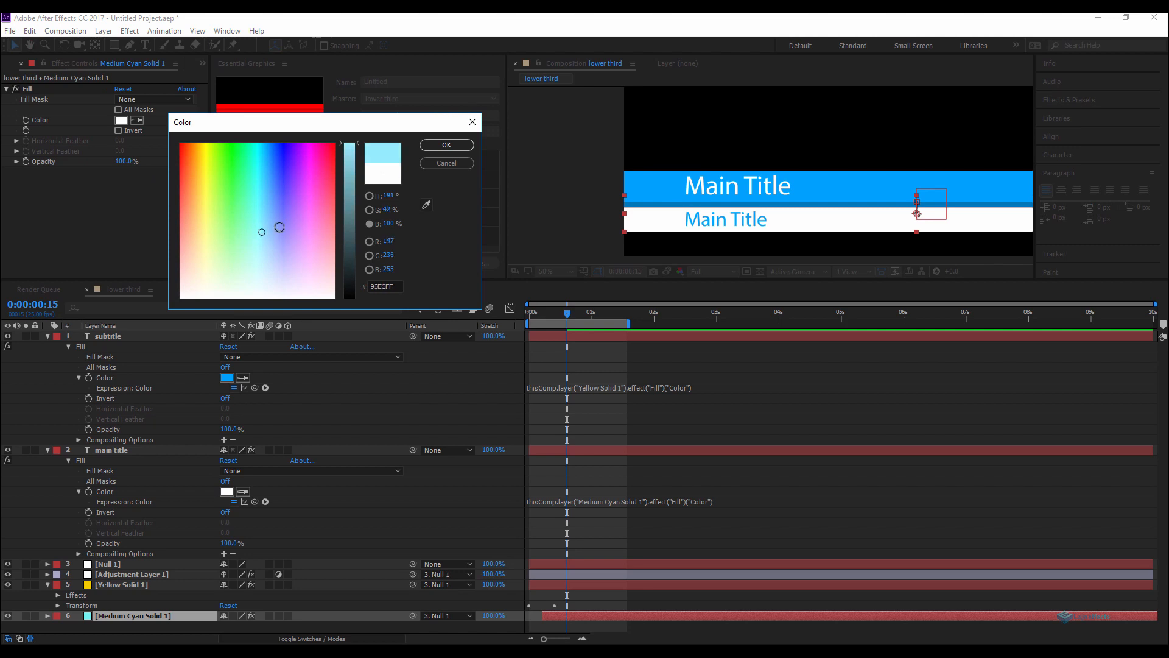
click(442, 146)
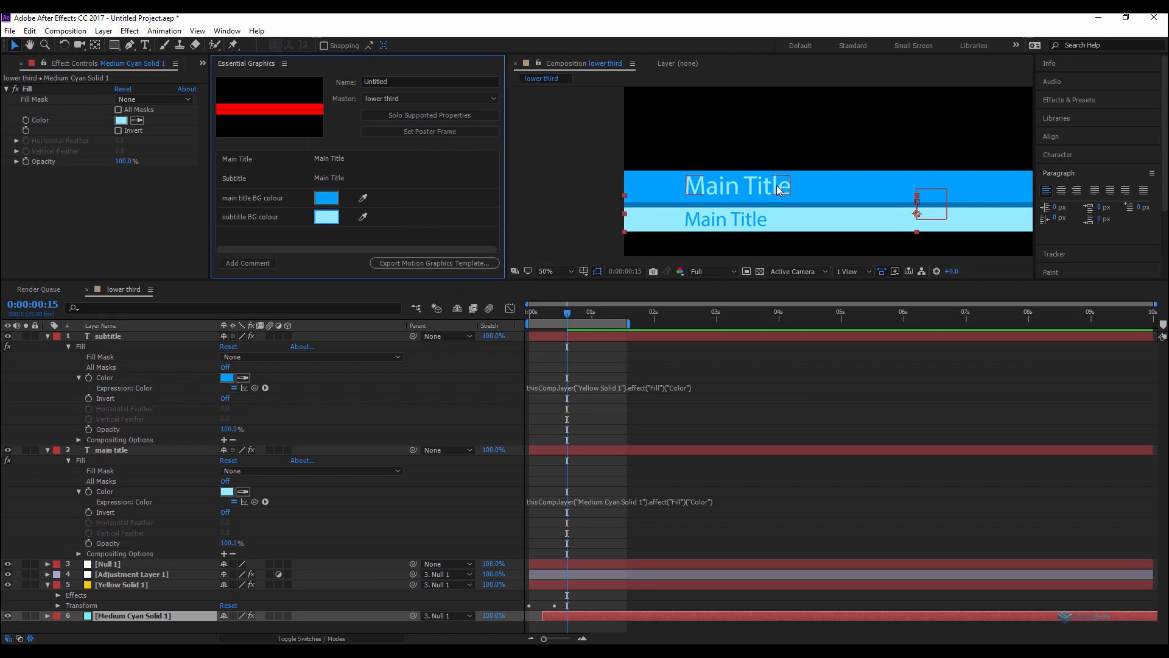
Step: Collapse all layers' properties in the timeline and set the template's poster frame in Essential Graphics
click(727, 403)
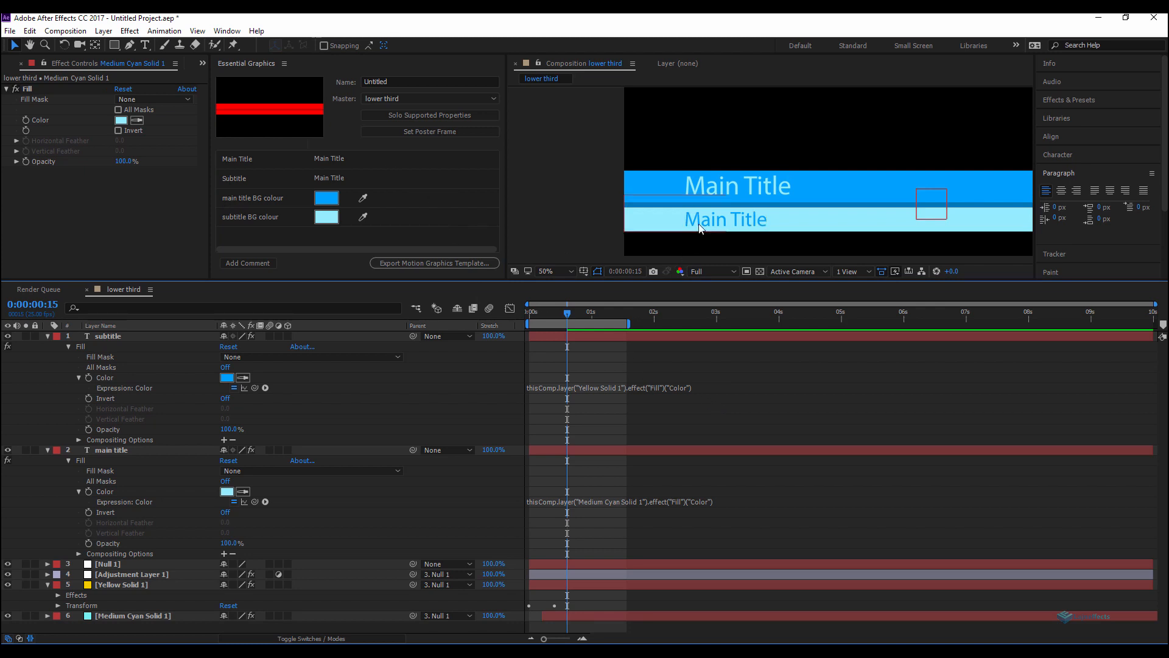
key(comma)
key(comma)
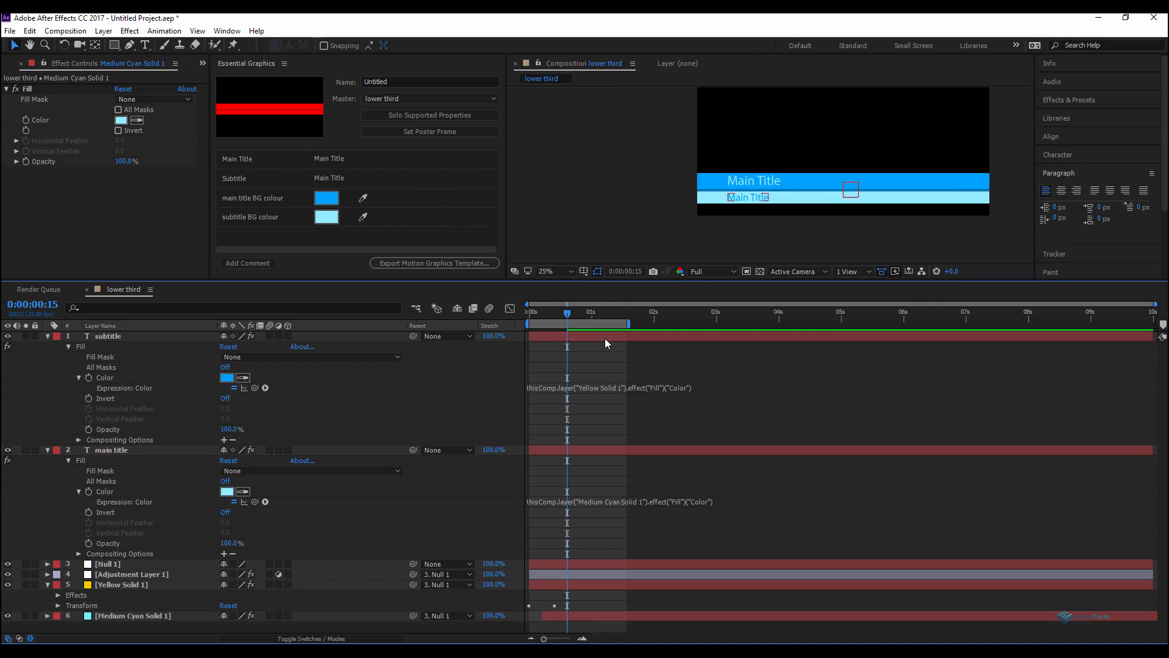
click(605, 338)
key(ctrl+a)
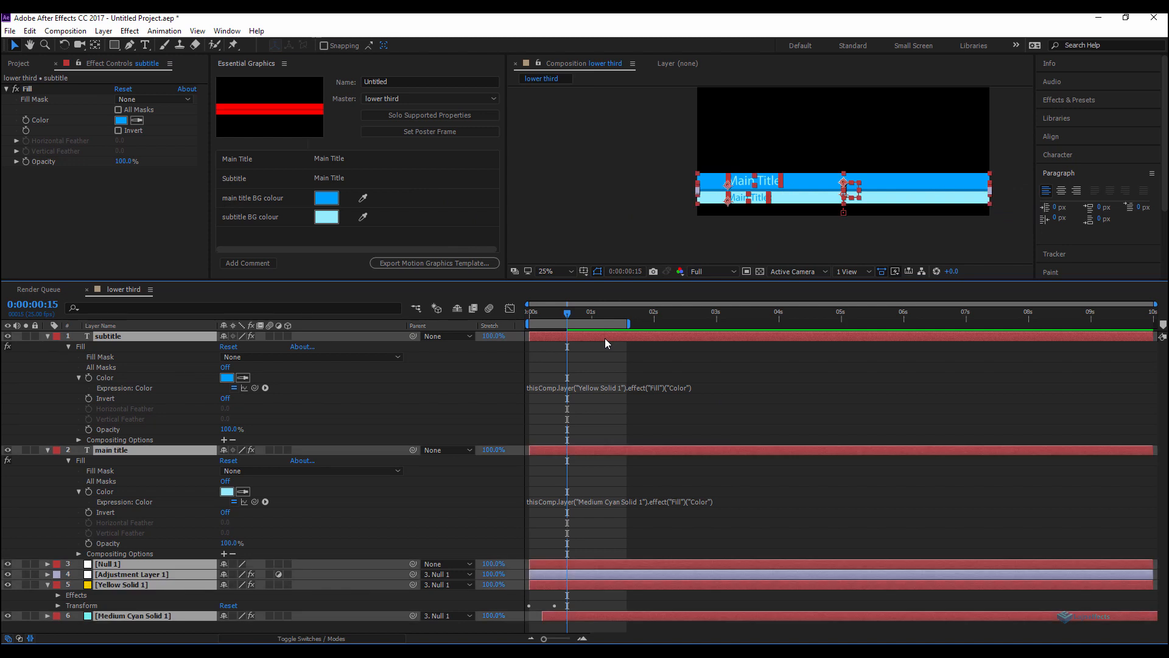
key(ctrl+grave)
click(588, 431)
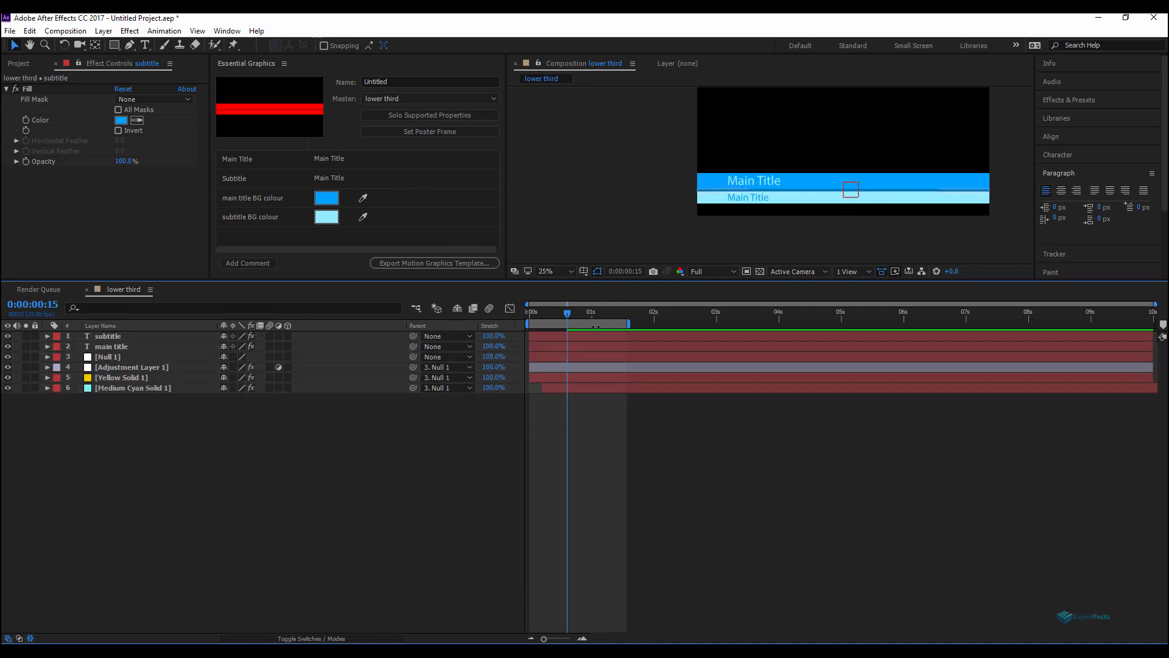
drag(590, 279, 590, 427)
drag(793, 186, 719, 201)
scroll(729, 206, up, 1)
scroll(729, 206, down, 1)
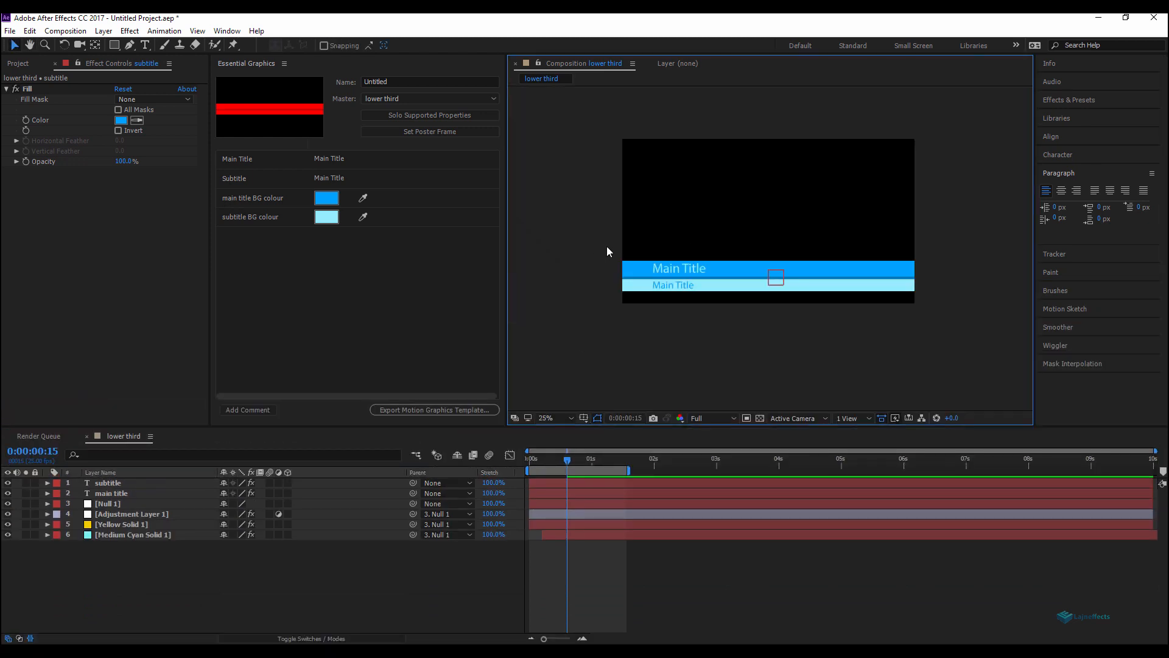
click(460, 594)
click(440, 130)
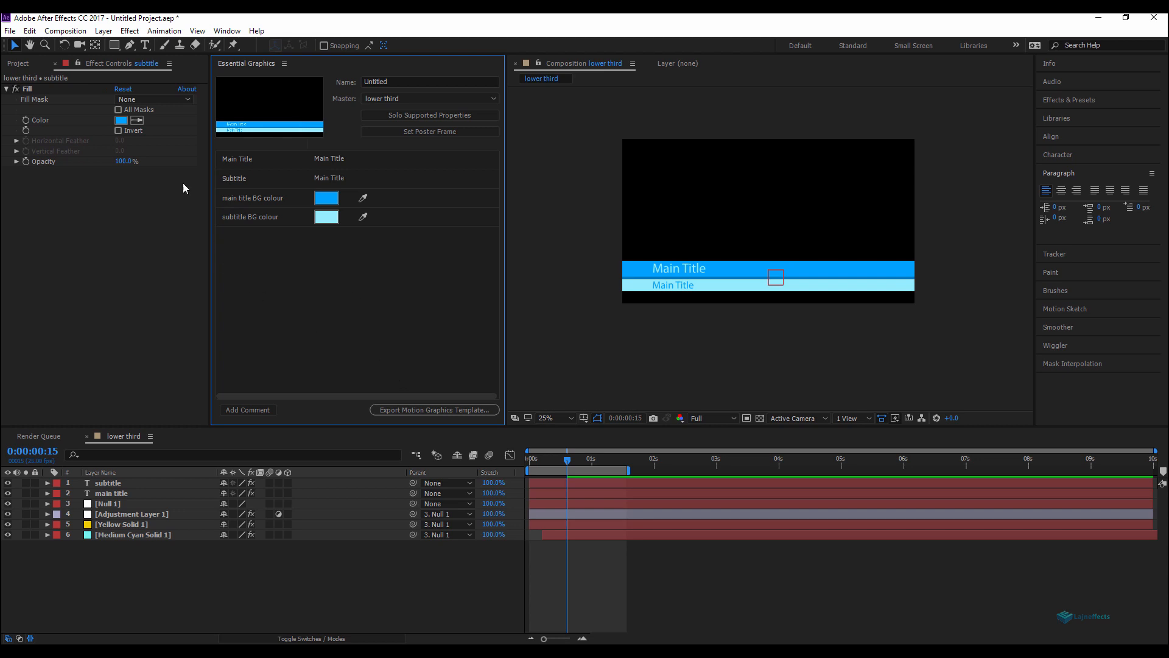
Step: Save the project as lower third
click(10, 31)
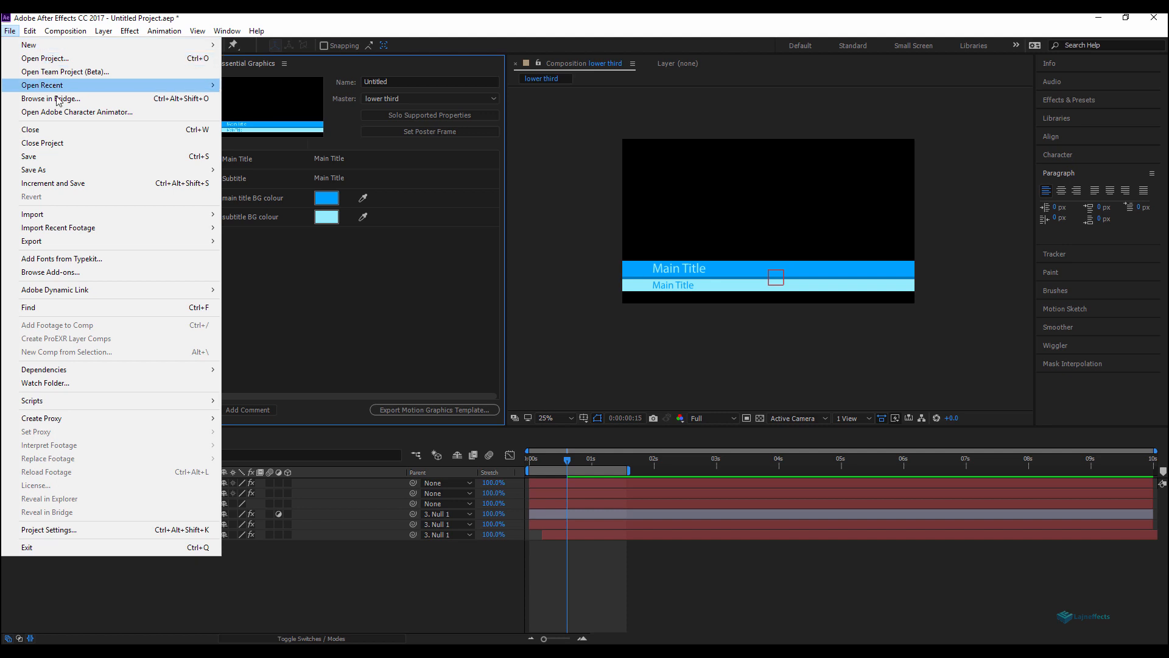
click(246, 176)
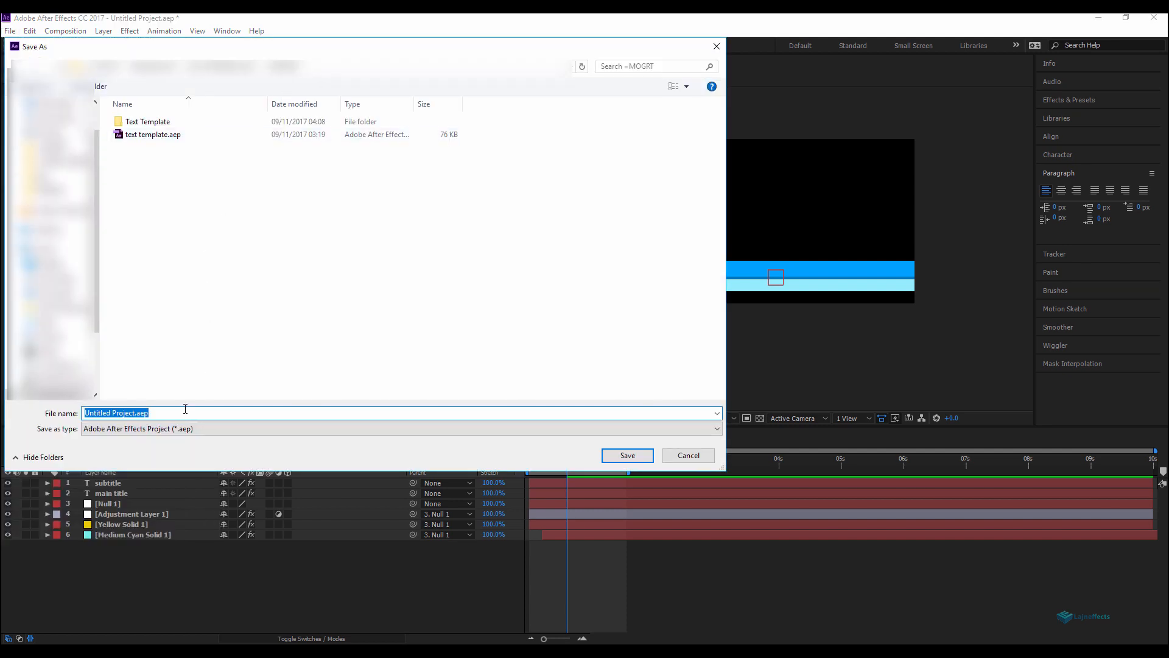
text(lower third)
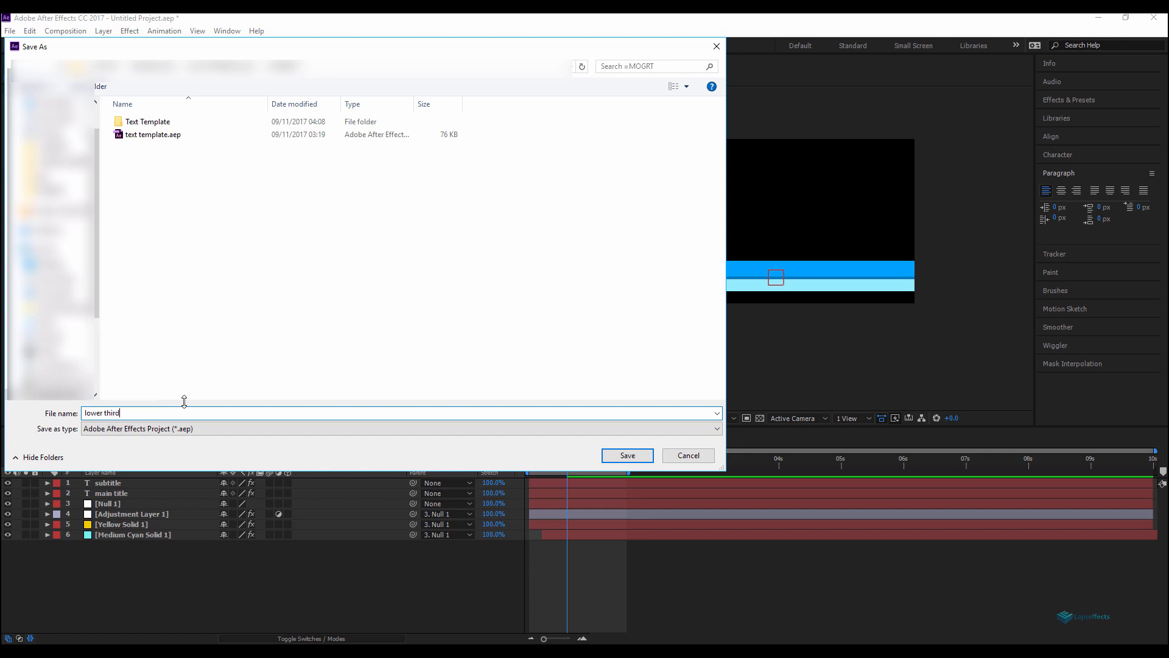
click(639, 458)
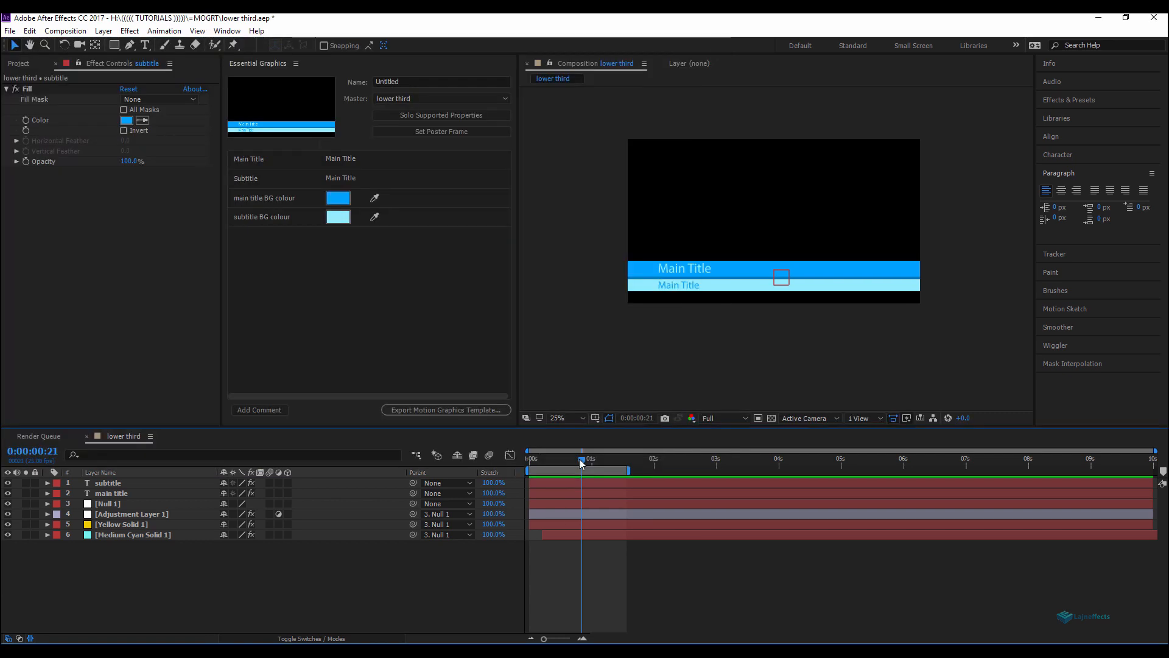
mouse_move(566, 460)
mouse_down()
mouse_move(532, 459)
mouse_move(589, 466)
mouse_move(530, 466)
mouse_move(586, 467)
mouse_up()
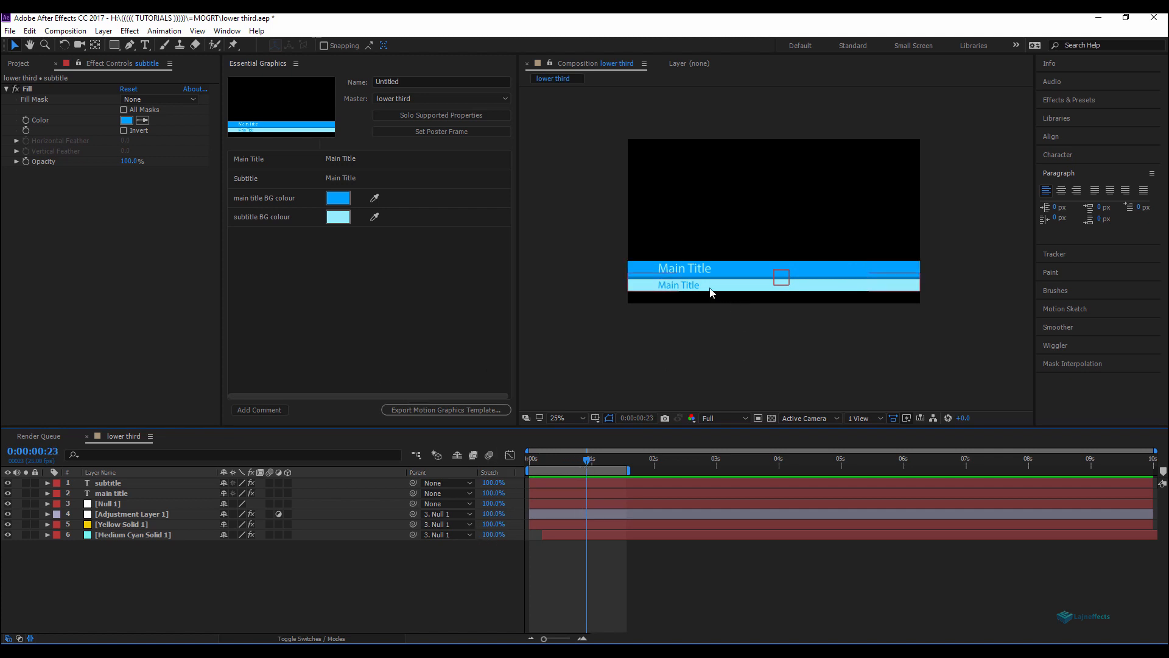
Step: Duplicate the Yellow Solid 1 and Medium Cyan Solid 1 layers and move the copies to the top of the layer stack
scroll(679, 278, up, 2)
drag(620, 298, 706, 277)
click(242, 558)
click(119, 525)
shift+click(121, 533)
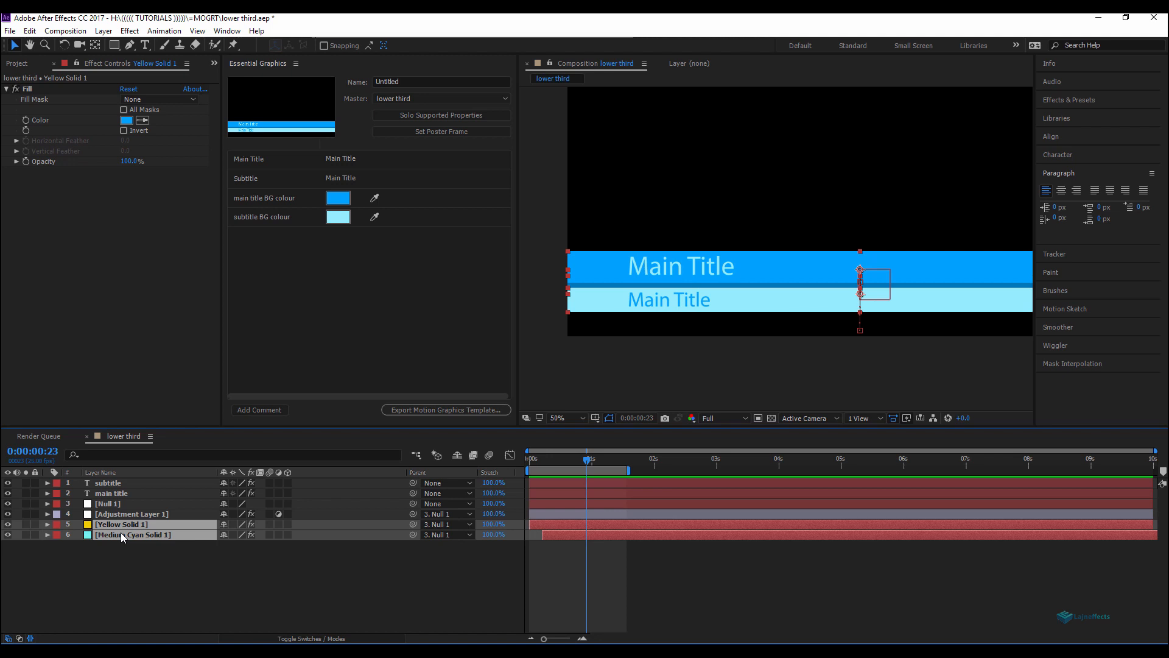
key(ctrl+d)
drag(111, 527, 115, 481)
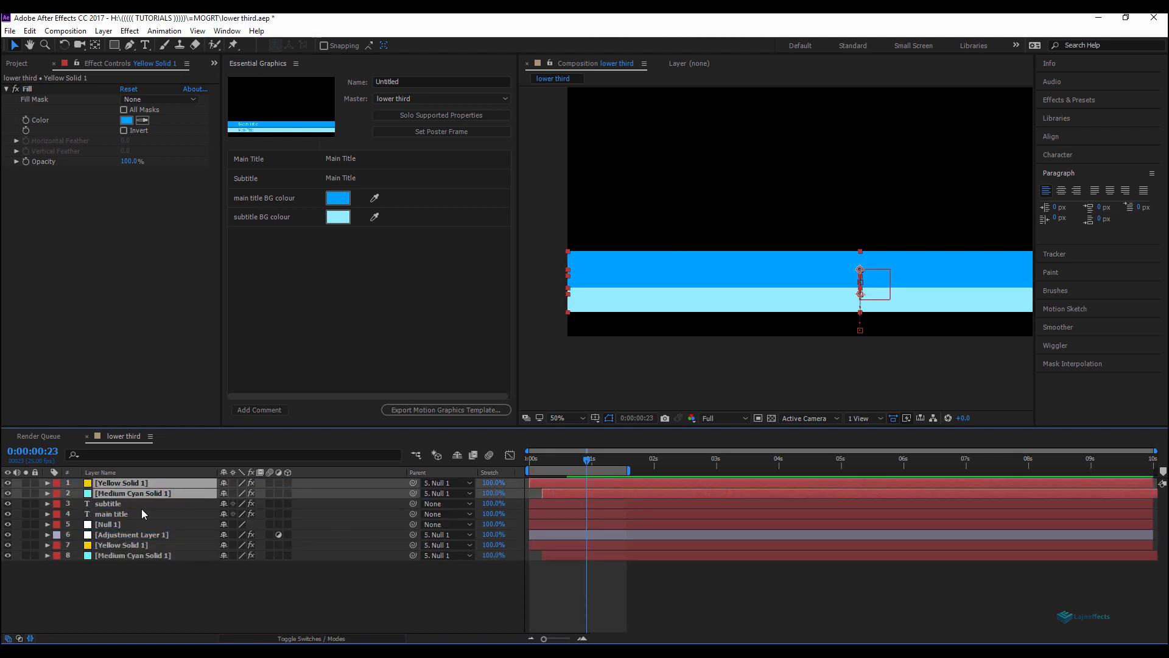
Step: Move the duplicated Yellow Solid 1 directly above the main title layer
click(163, 576)
click(115, 484)
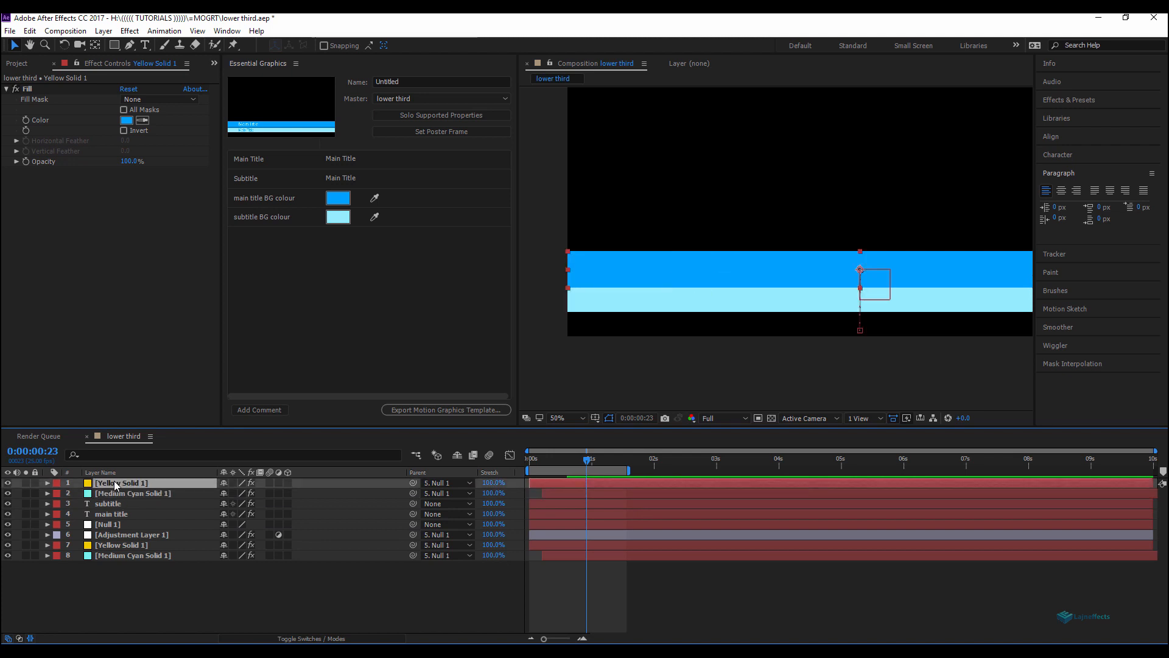
key(F2)
click(26, 483)
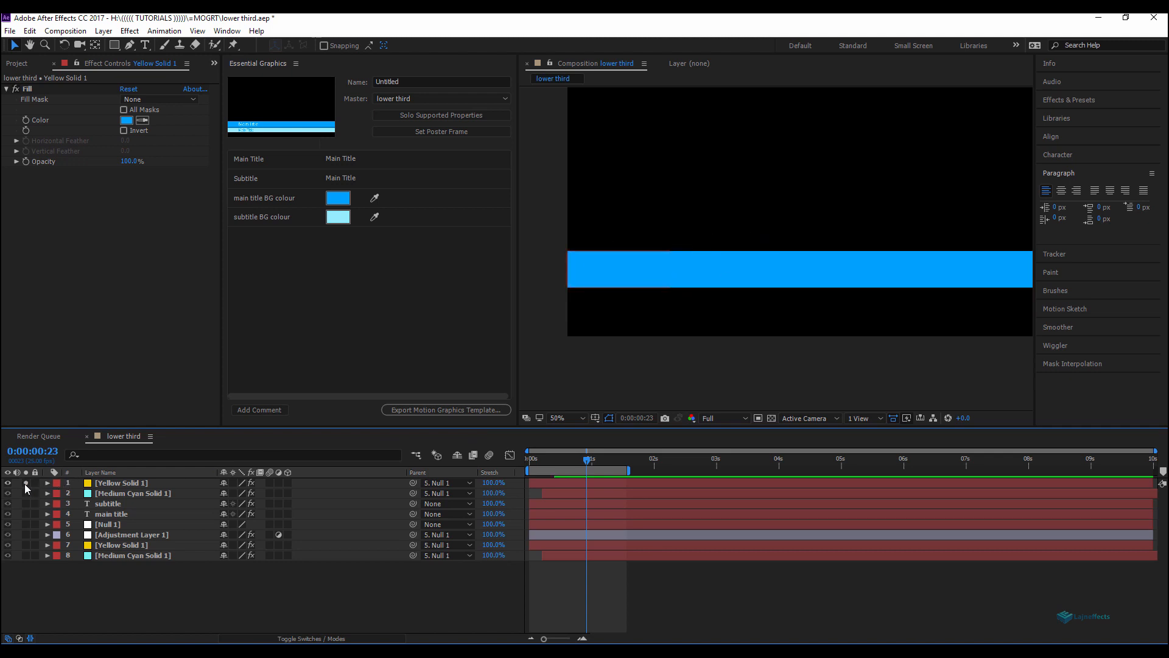
click(25, 483)
drag(128, 484, 118, 522)
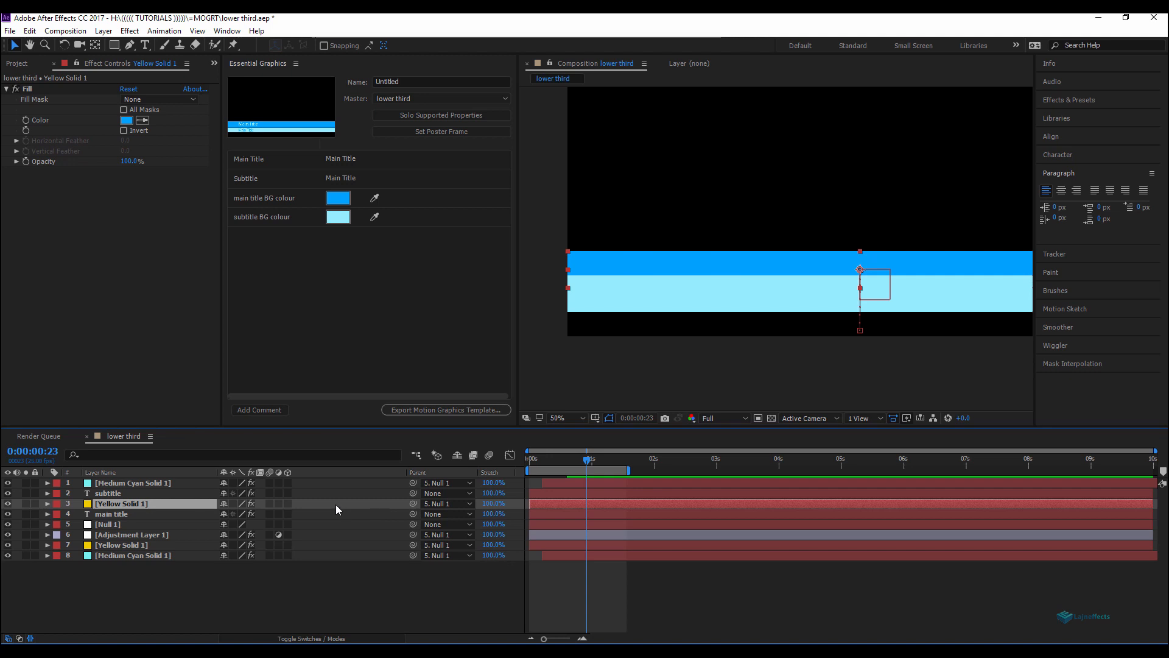
Step: Set the main title layer's track matte to Alpha Matte using the Yellow Solid 1 copy above it
key(F4)
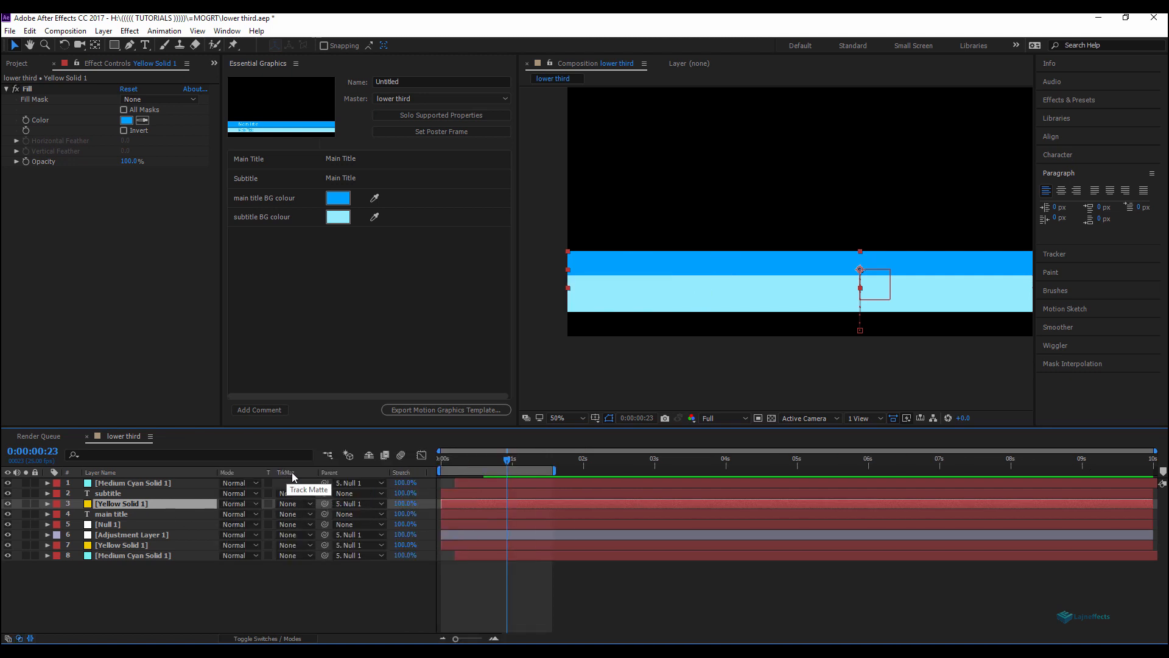
click(152, 514)
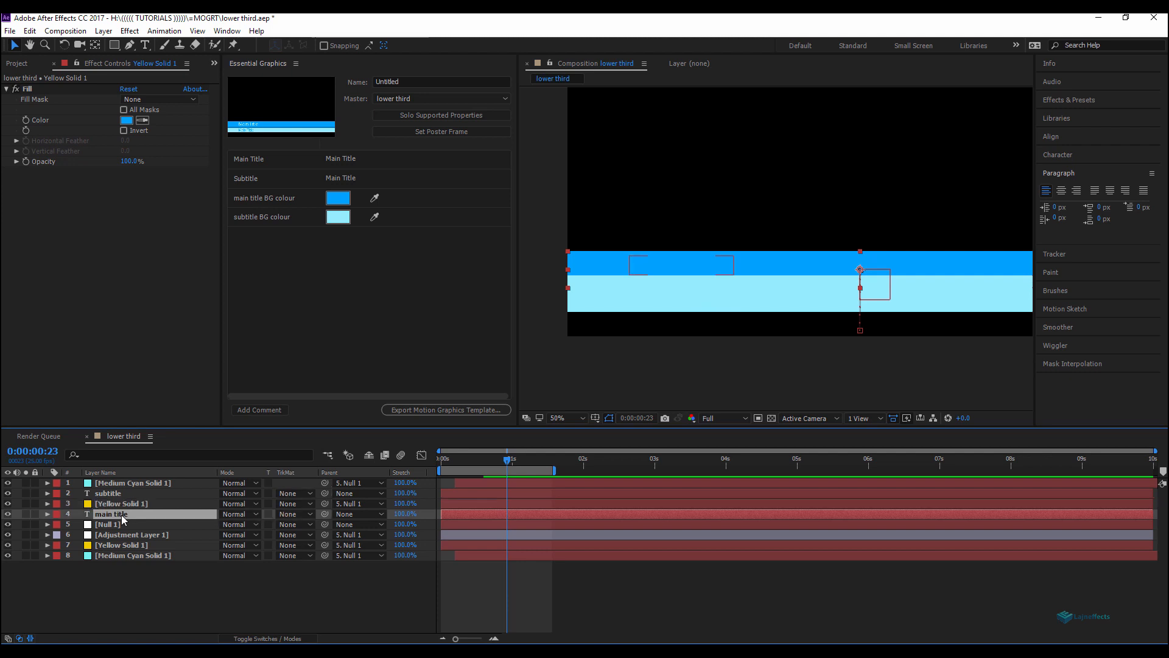
click(293, 515)
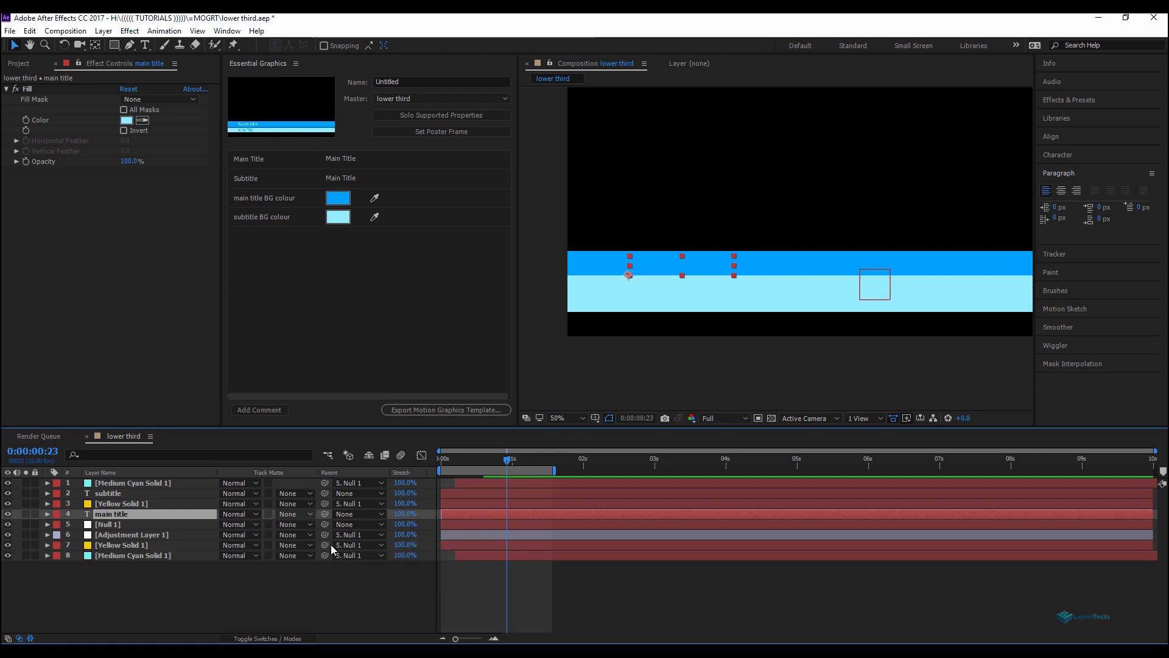
click(333, 545)
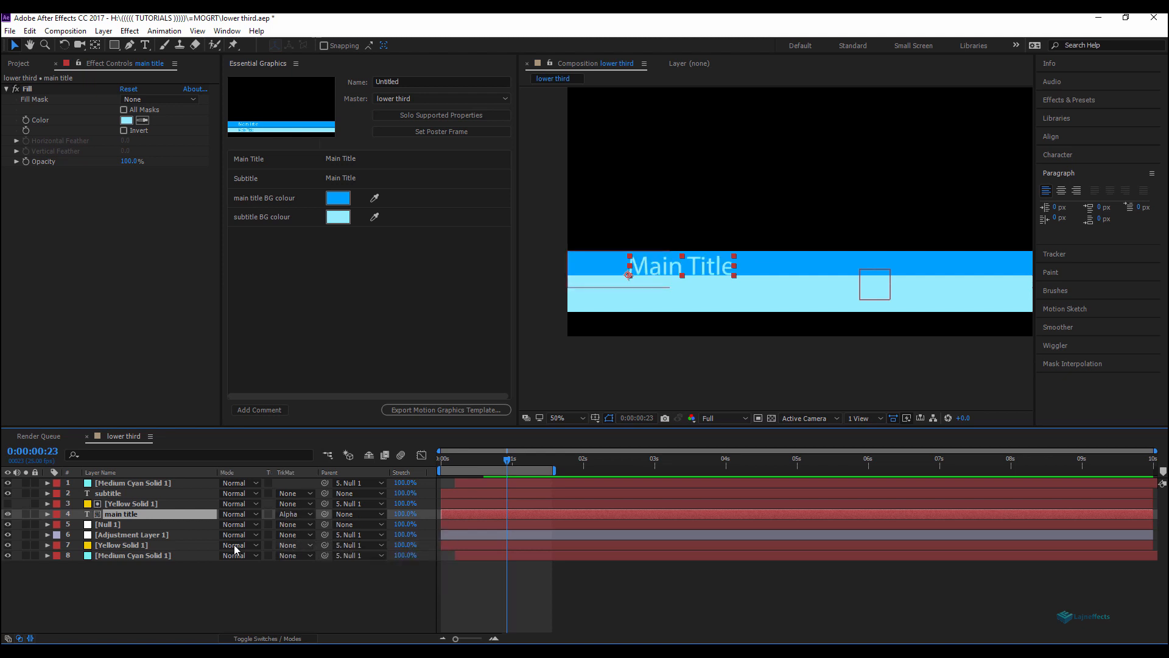
Step: Set the subtitle layer's track matte to Alpha Matte "[Medium Cyan Solid 1]"
click(112, 494)
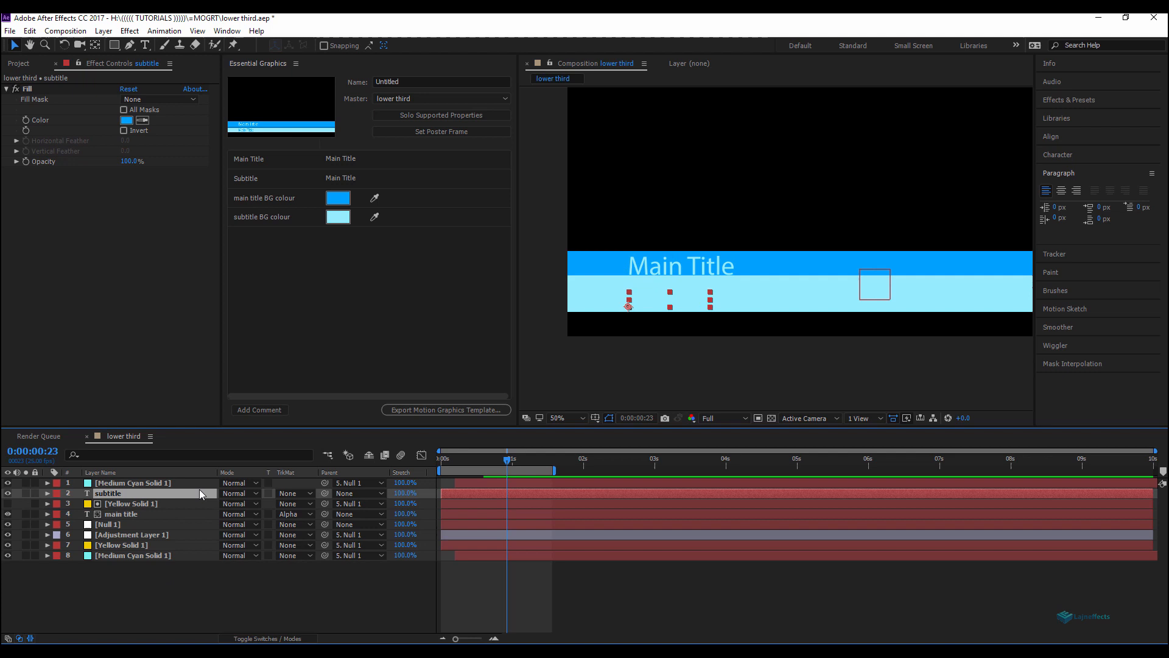
click(289, 494)
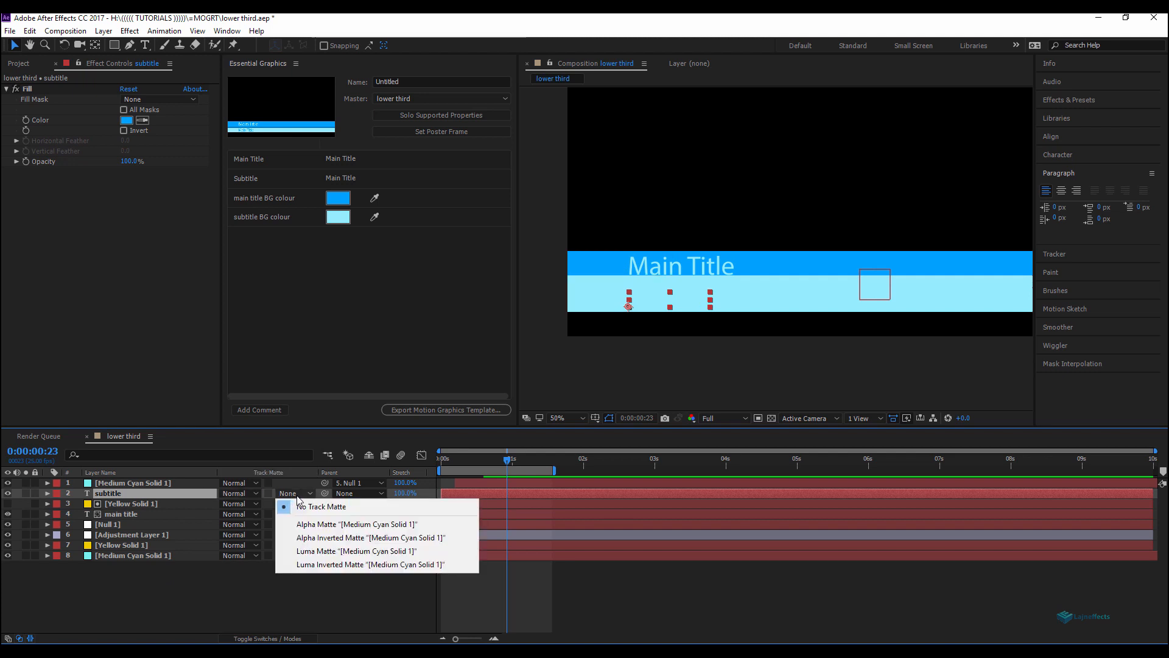
click(323, 524)
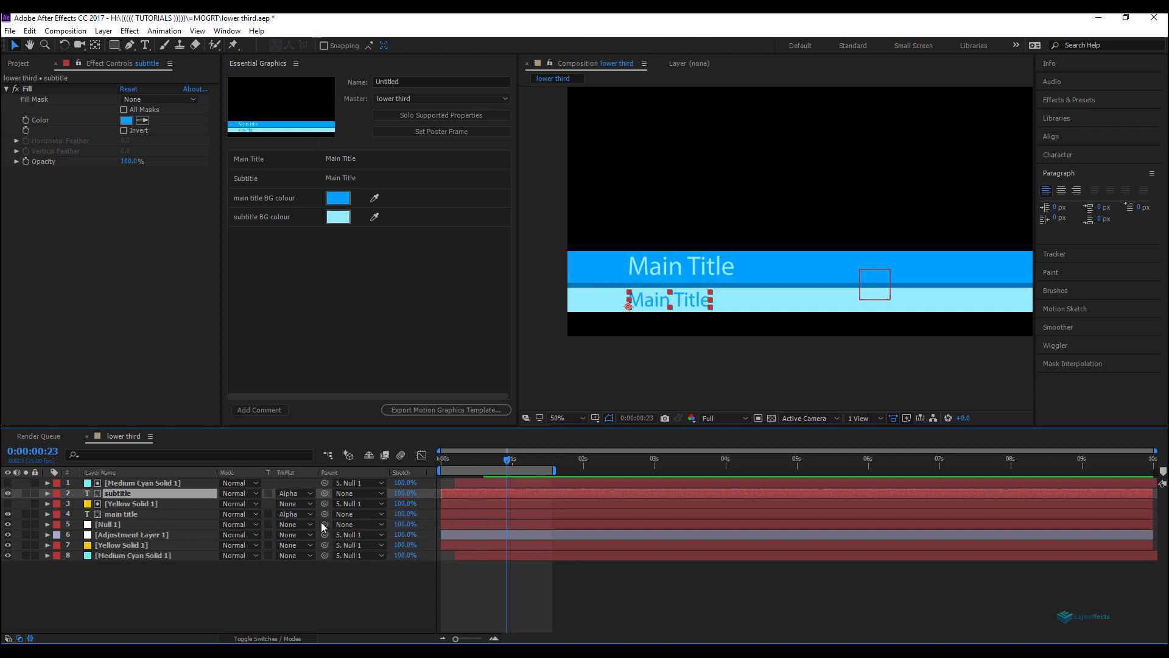
click(330, 571)
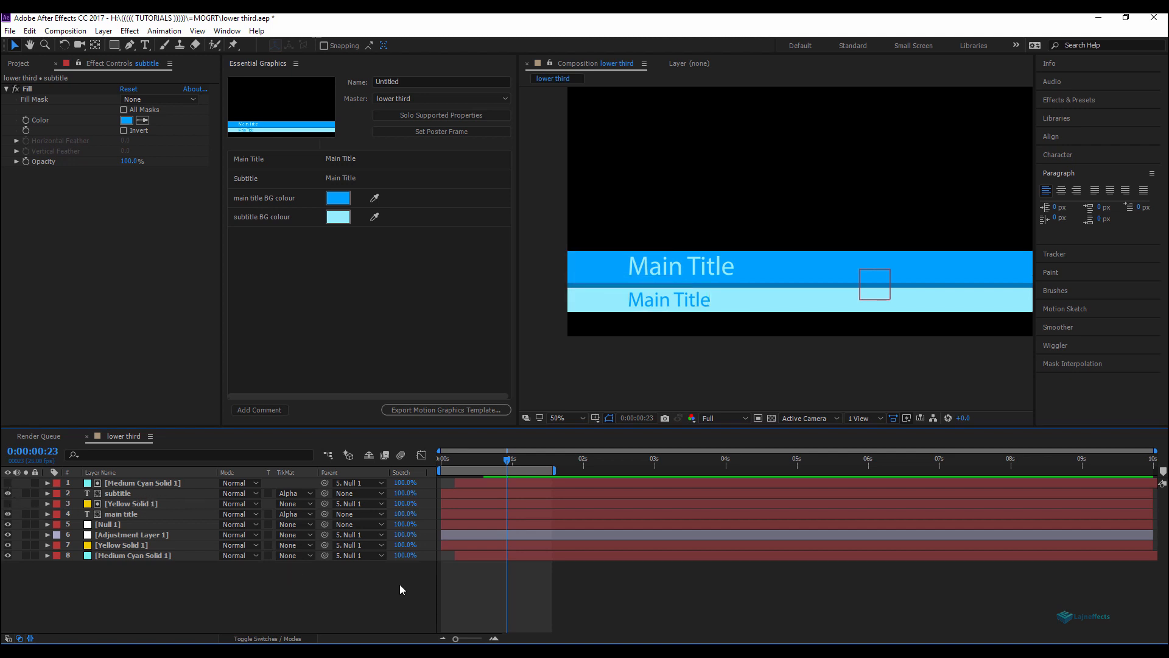
Step: Add a Slider Control expression effect to the original Yellow Solid 1 layer
key(space)
click(492, 463)
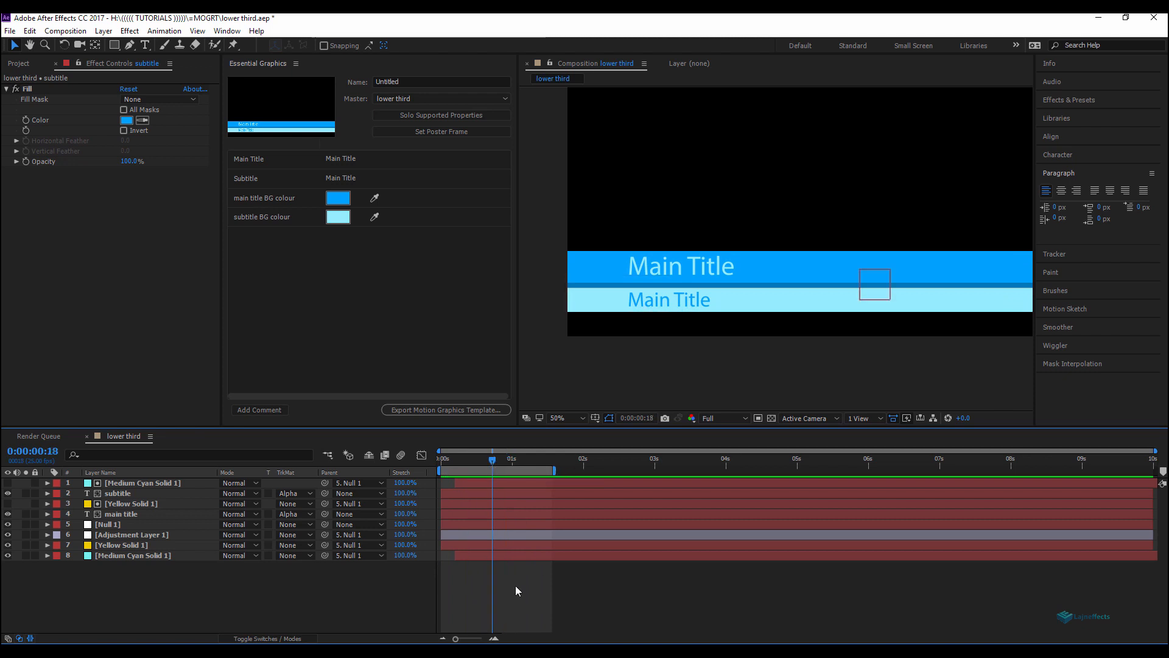
drag(522, 459, 527, 463)
click(459, 543)
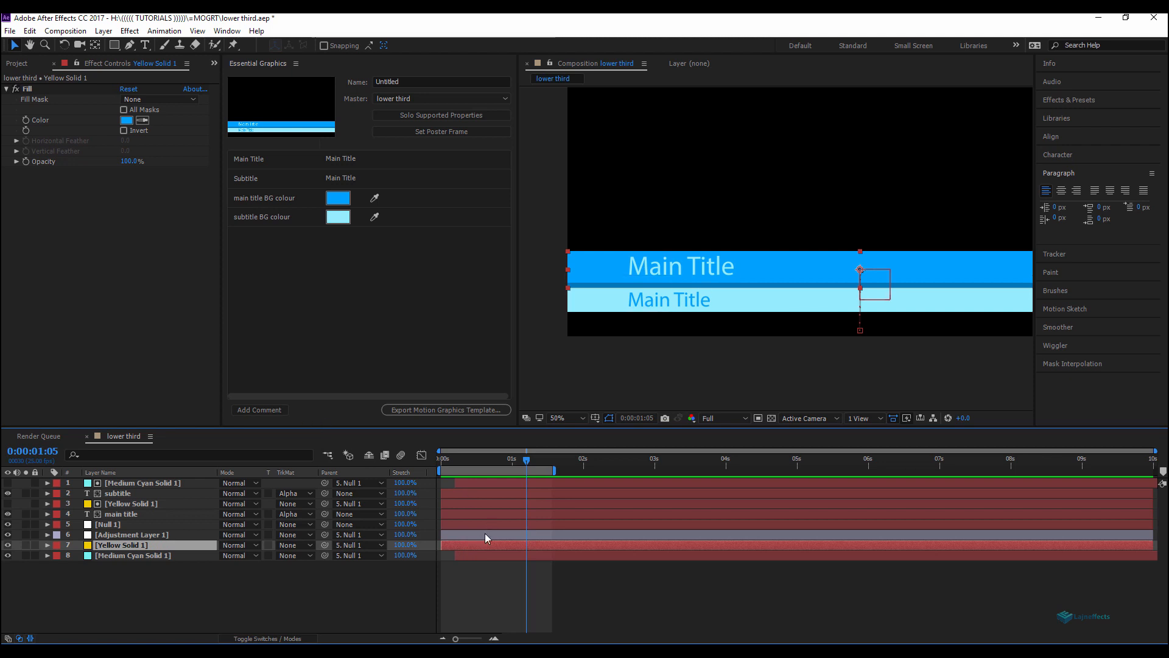
right_click(65, 265)
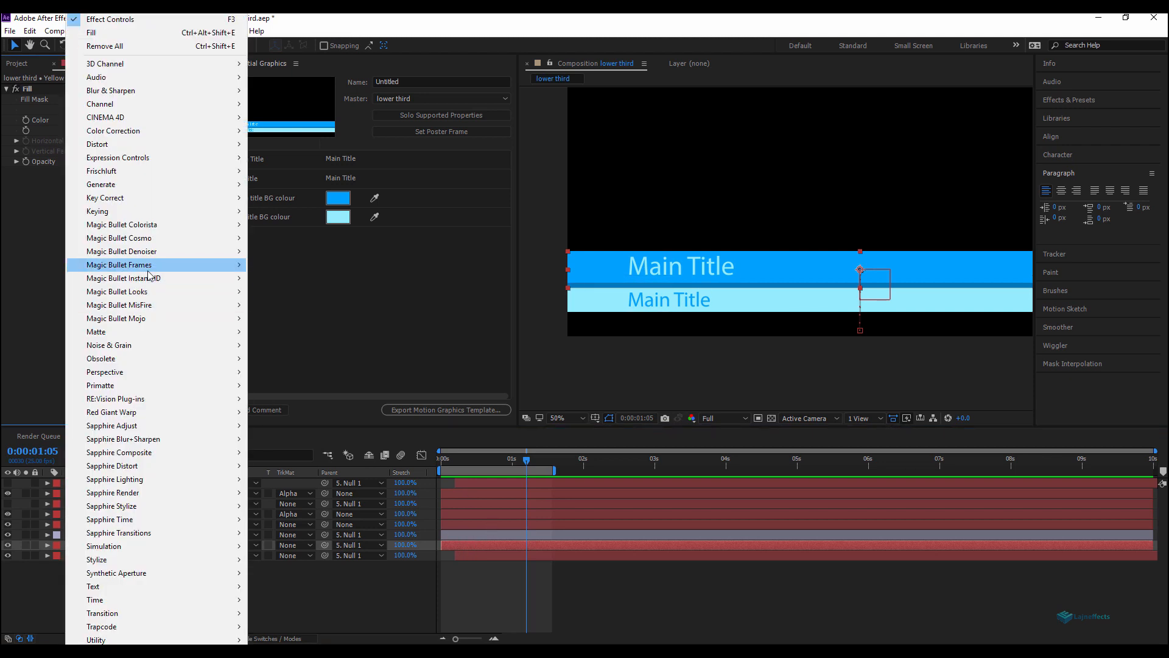
mouse_move(186, 157)
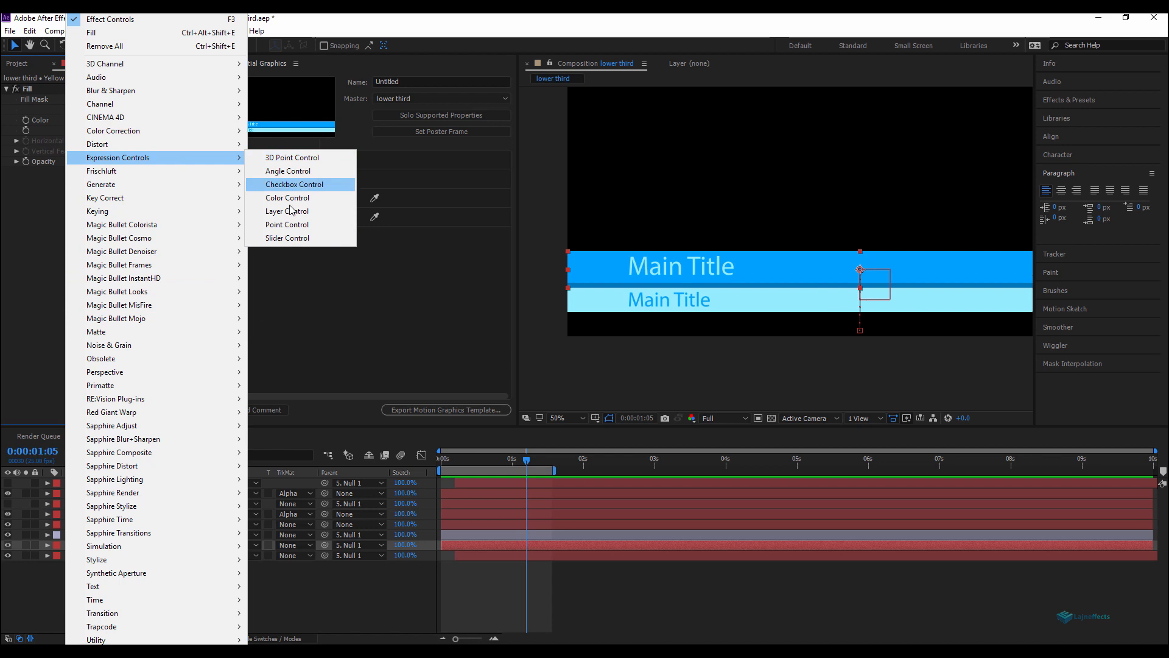
click(299, 241)
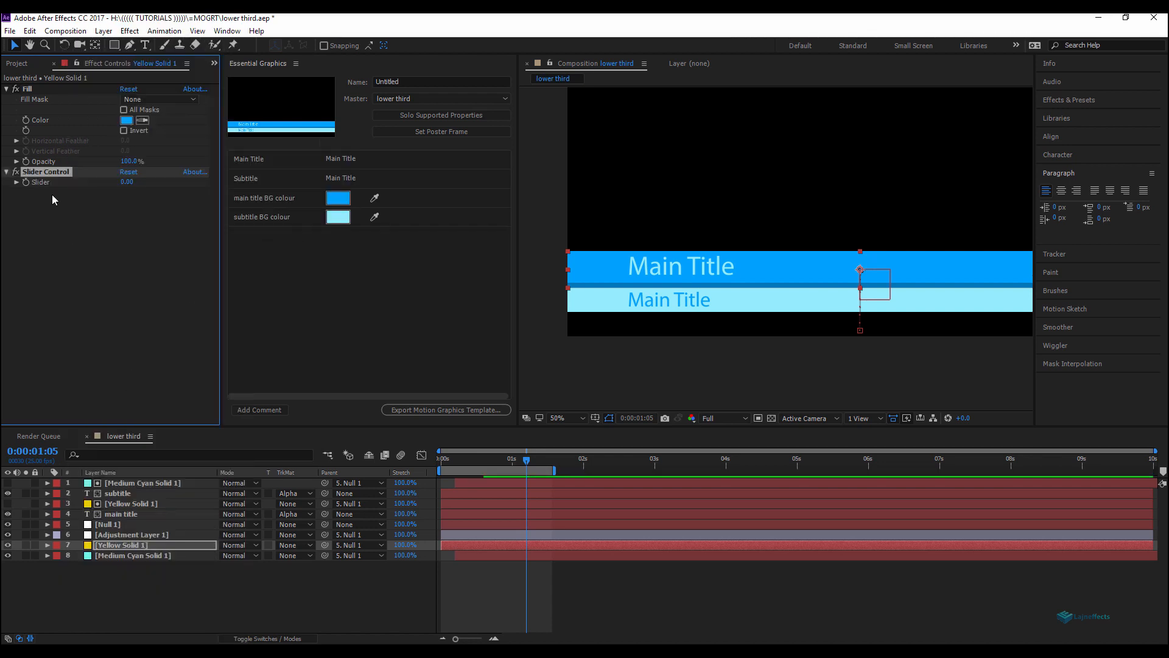
Step: Add an expression linking the original Yellow Solid 1's Opacity to its Slider Control's Slider
click(170, 586)
click(136, 550)
key(t)
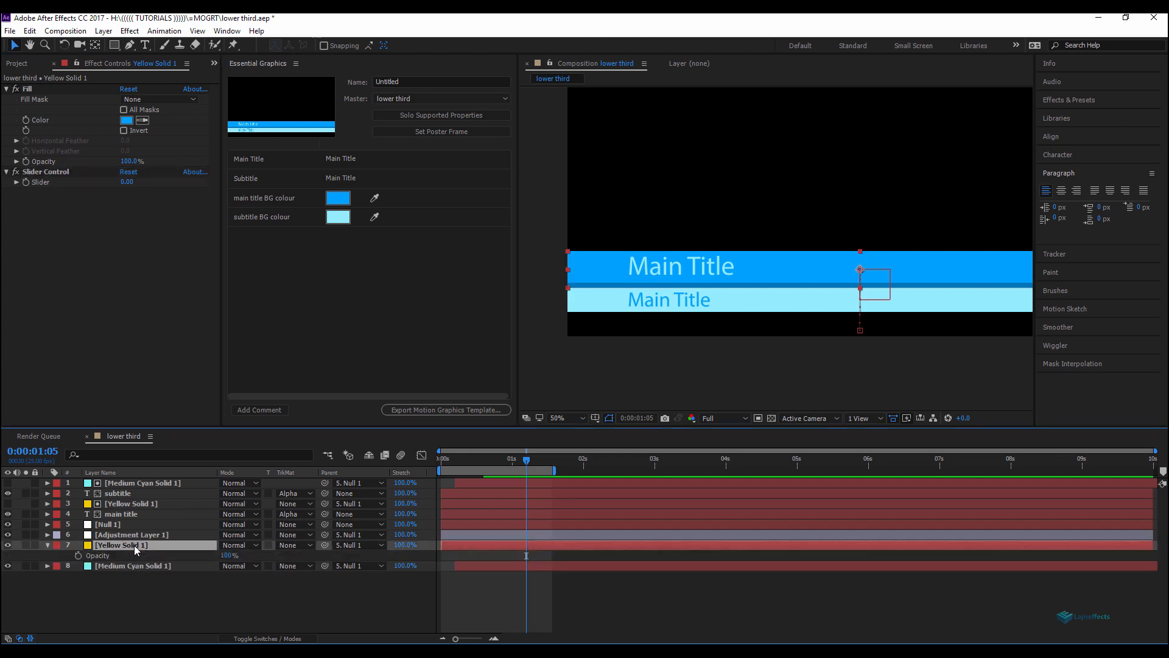
click(78, 556)
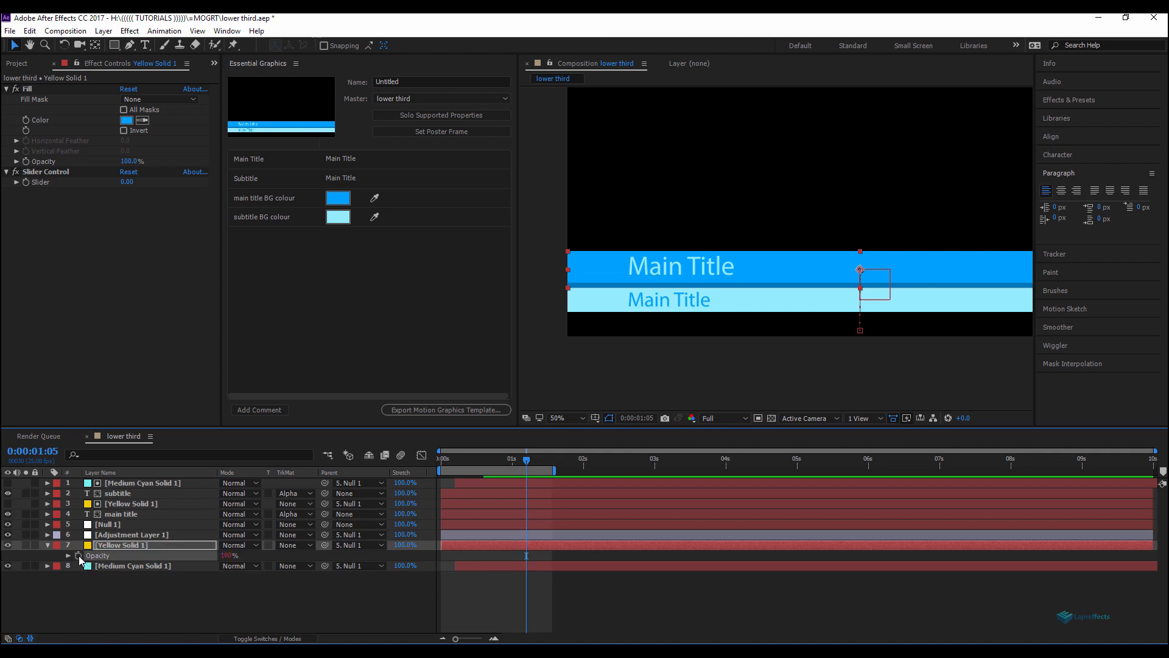
alt+click(79, 555)
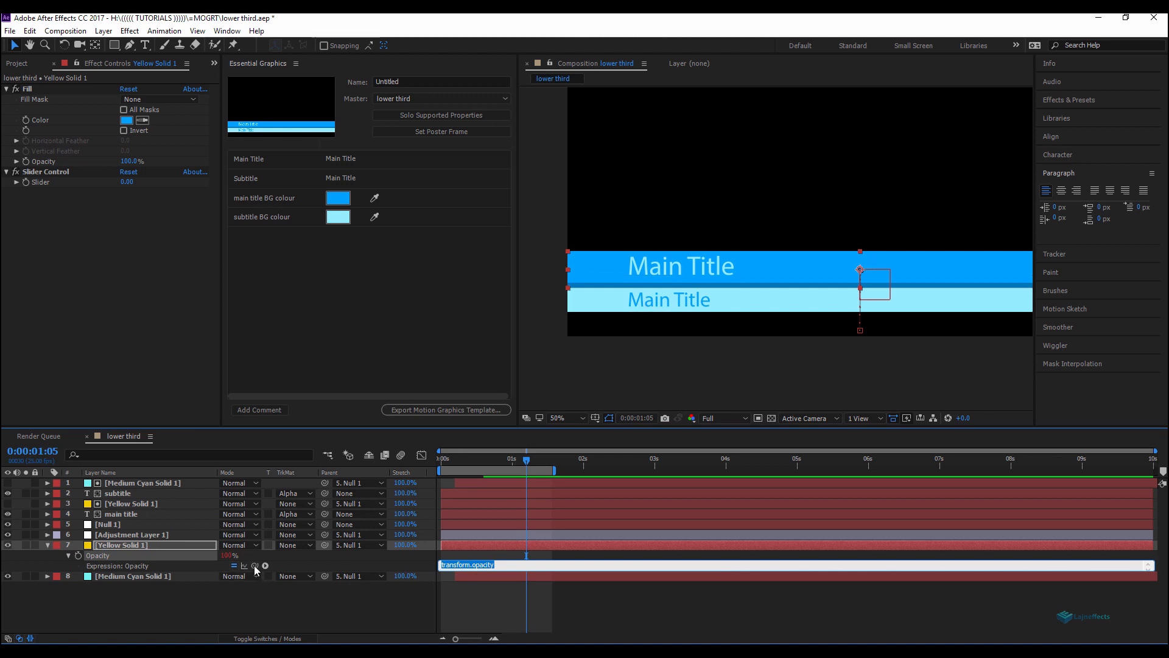
drag(254, 565, 48, 185)
click(361, 601)
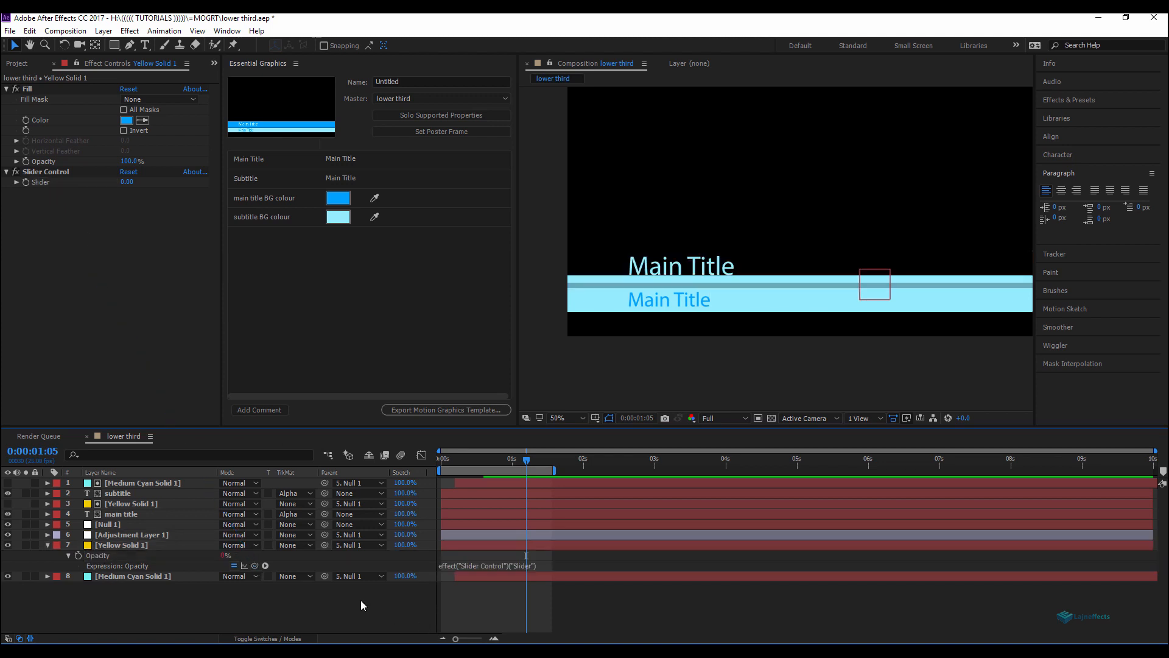
Step: Set the Slider Control's Slider value to 100 on the original yellow solid
mouse_move(128, 182)
mouse_down()
mouse_move(197, 180)
mouse_move(92, 183)
mouse_move(140, 183)
mouse_up()
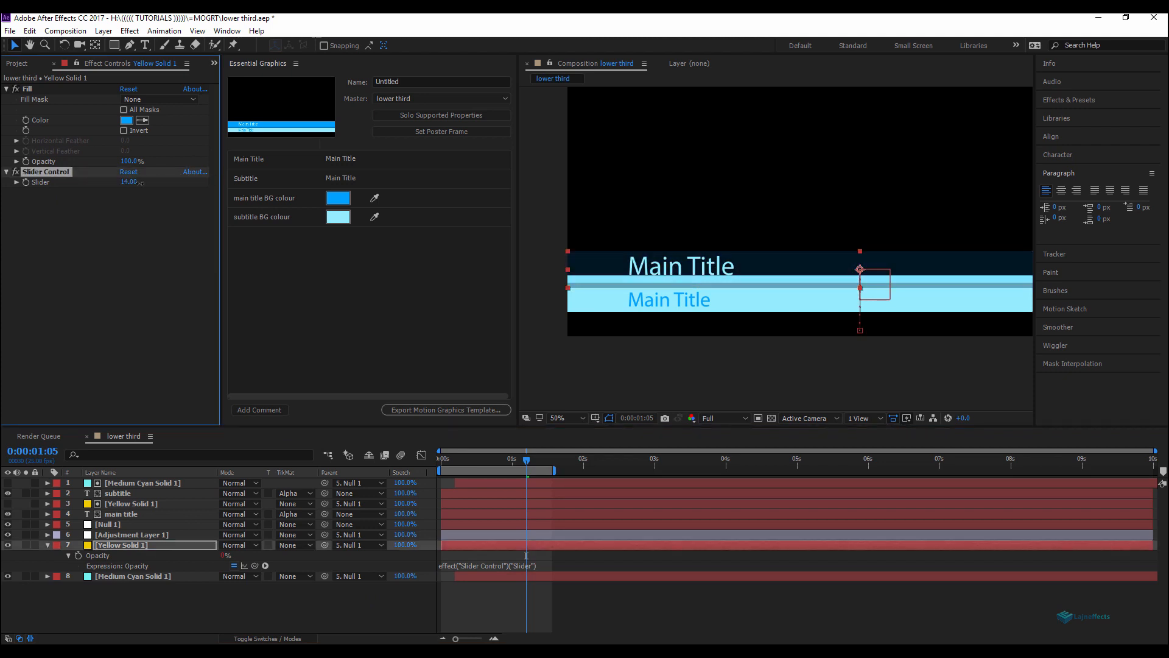
click(235, 607)
click(128, 182)
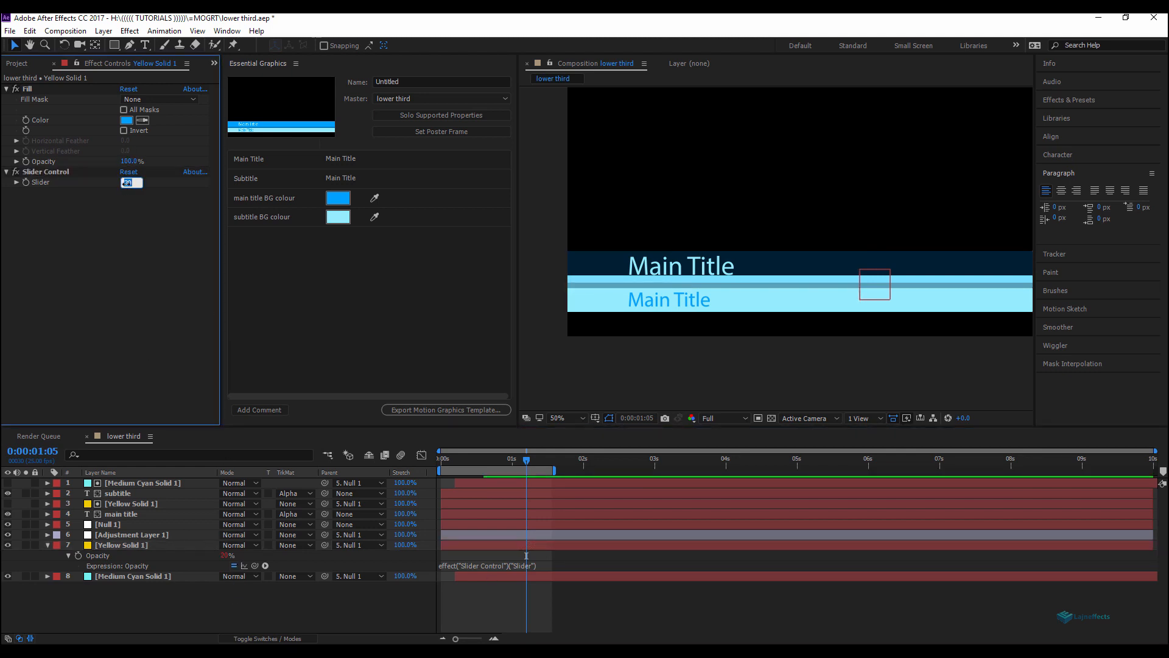
key(Return)
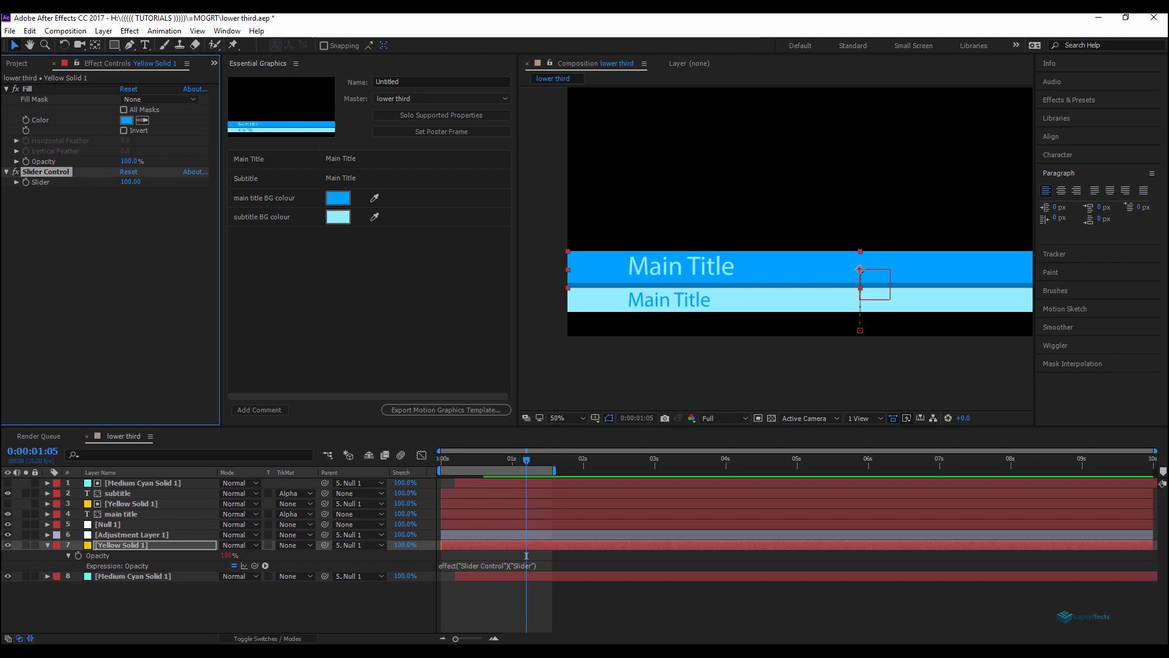
Step: Add the yellow solid's Slider Control Slider to Essential Graphics and rename it BG Opacity
click(112, 545)
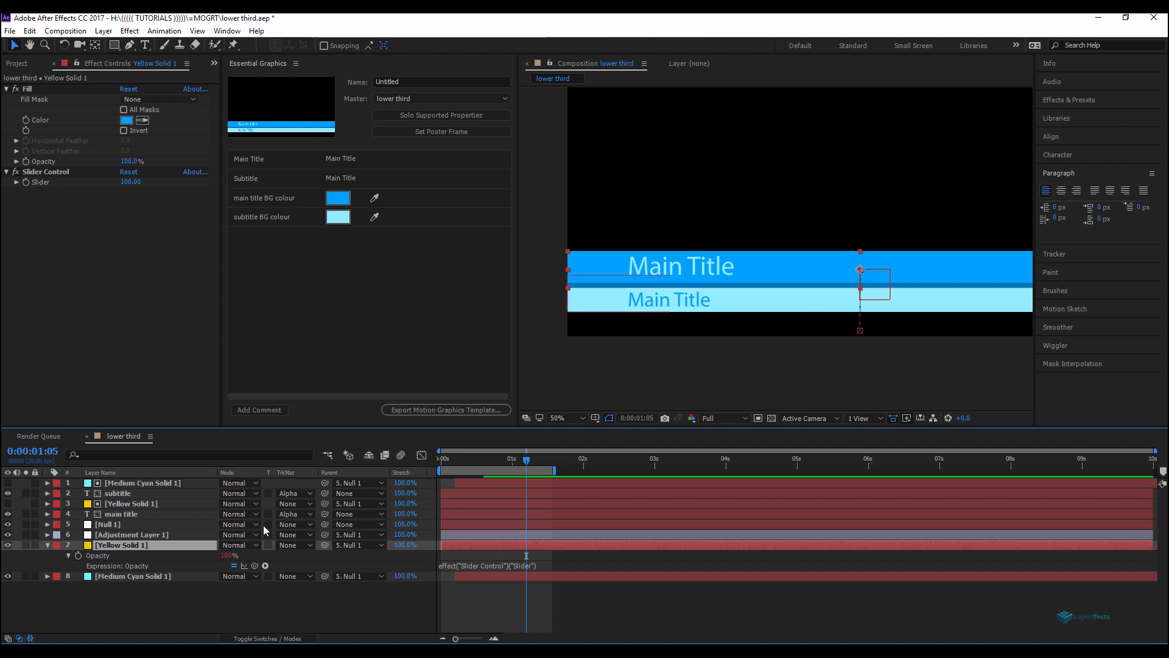
key(e)
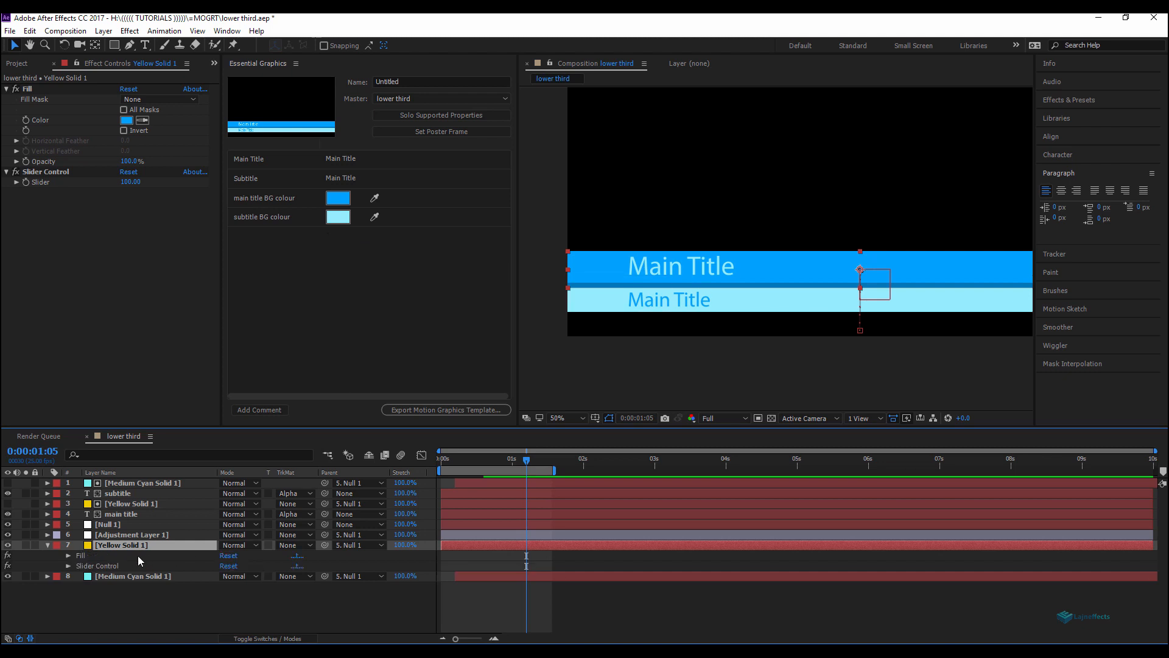
click(69, 567)
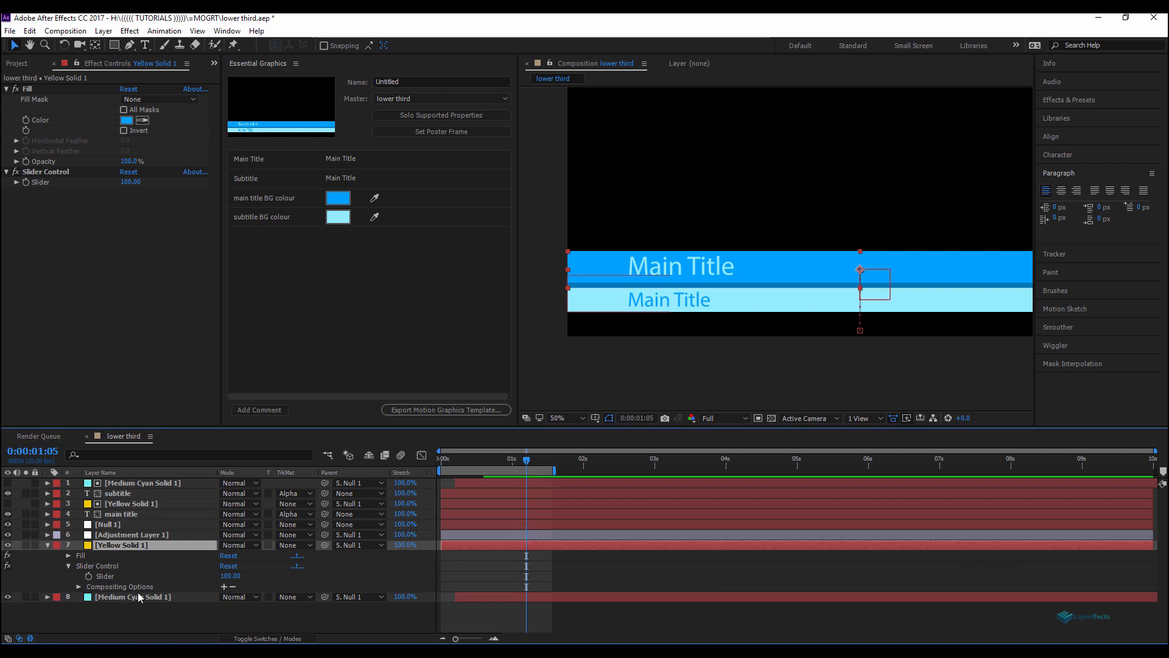
drag(109, 576, 317, 314)
click(255, 237)
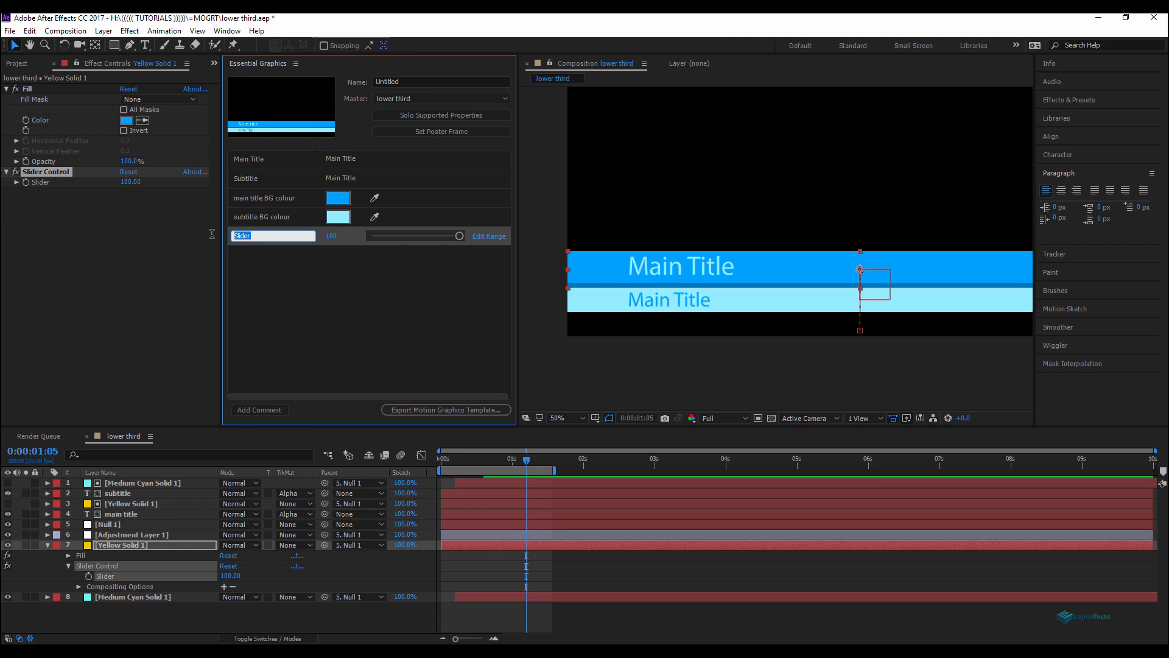
text(BG Opacit)
click(336, 328)
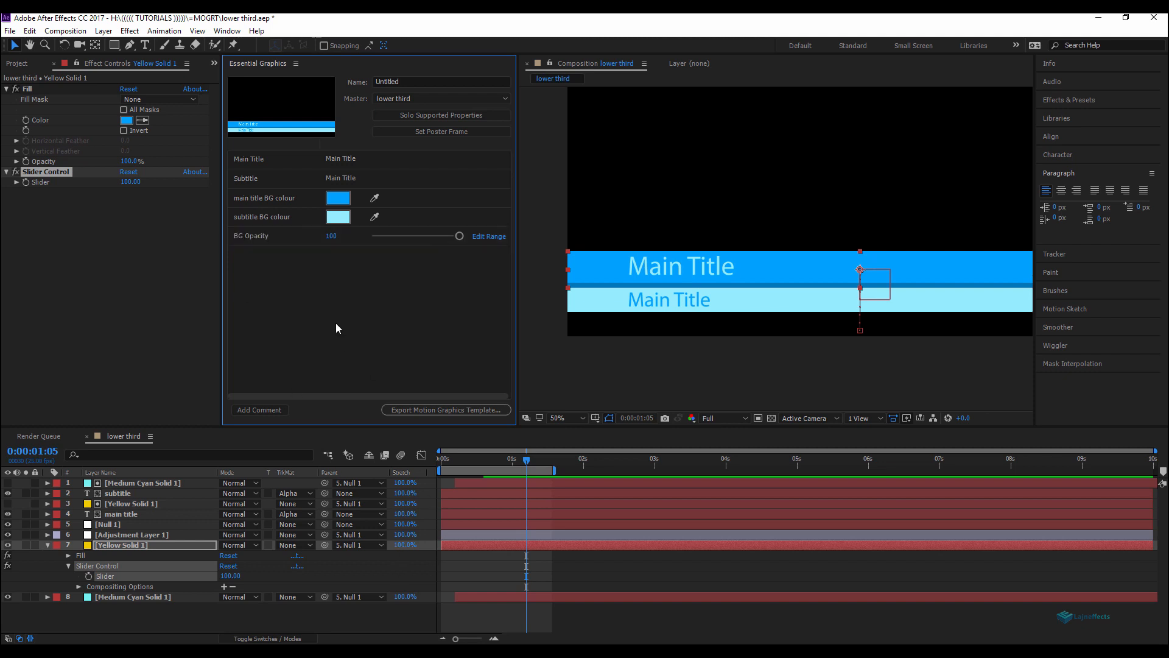
Step: Link the Medium Cyan Solid 1 Opacity by expression to the Yellow Solid 2 Slider Control's Slider
click(129, 597)
key(t)
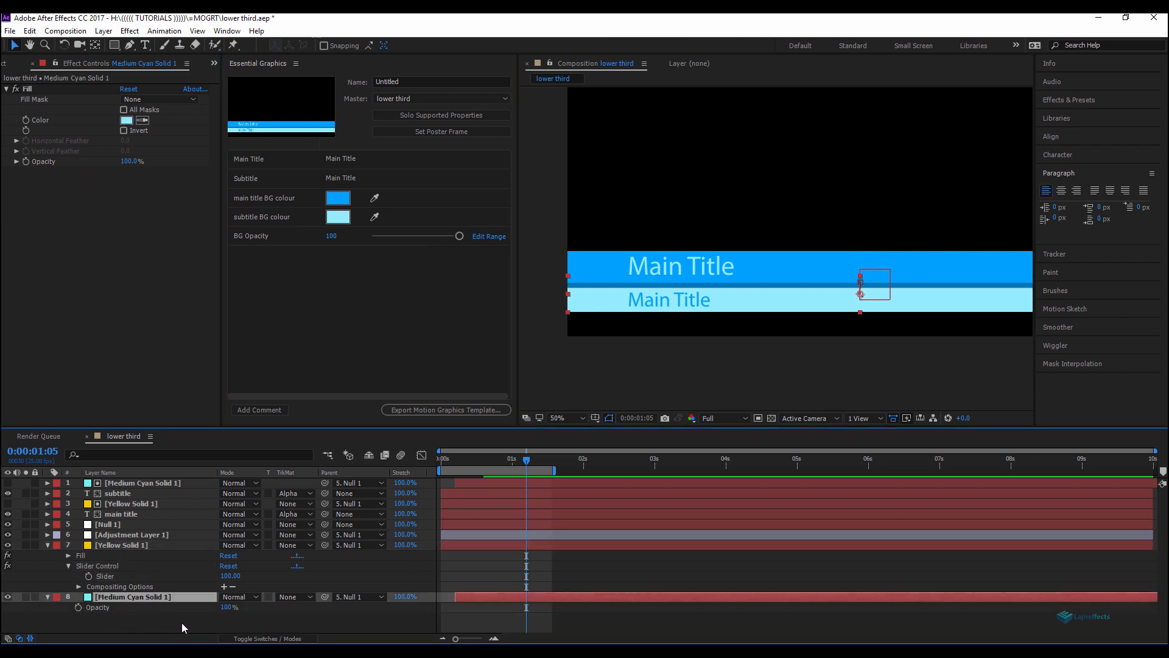
alt+click(79, 608)
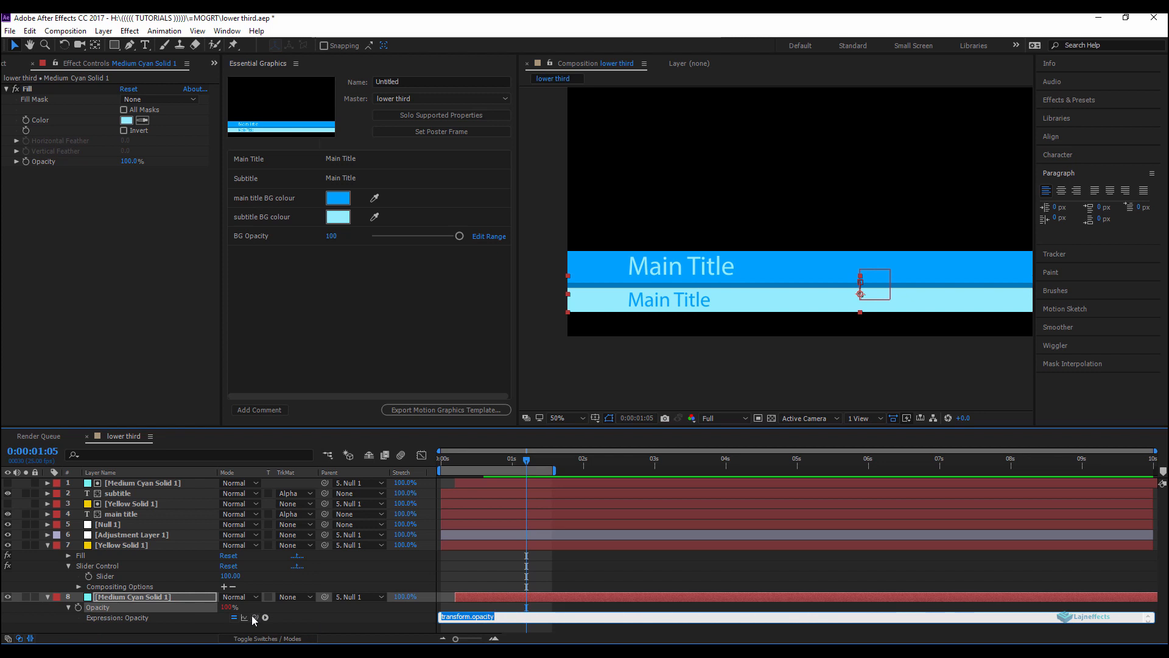
click(117, 546)
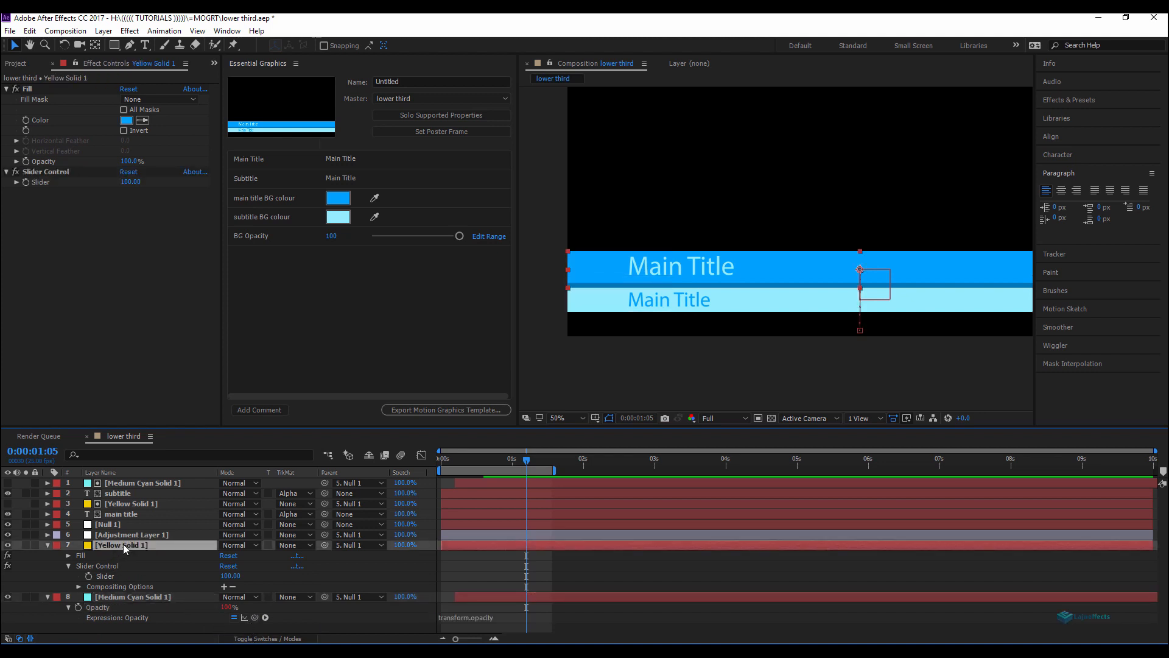
drag(255, 617, 41, 182)
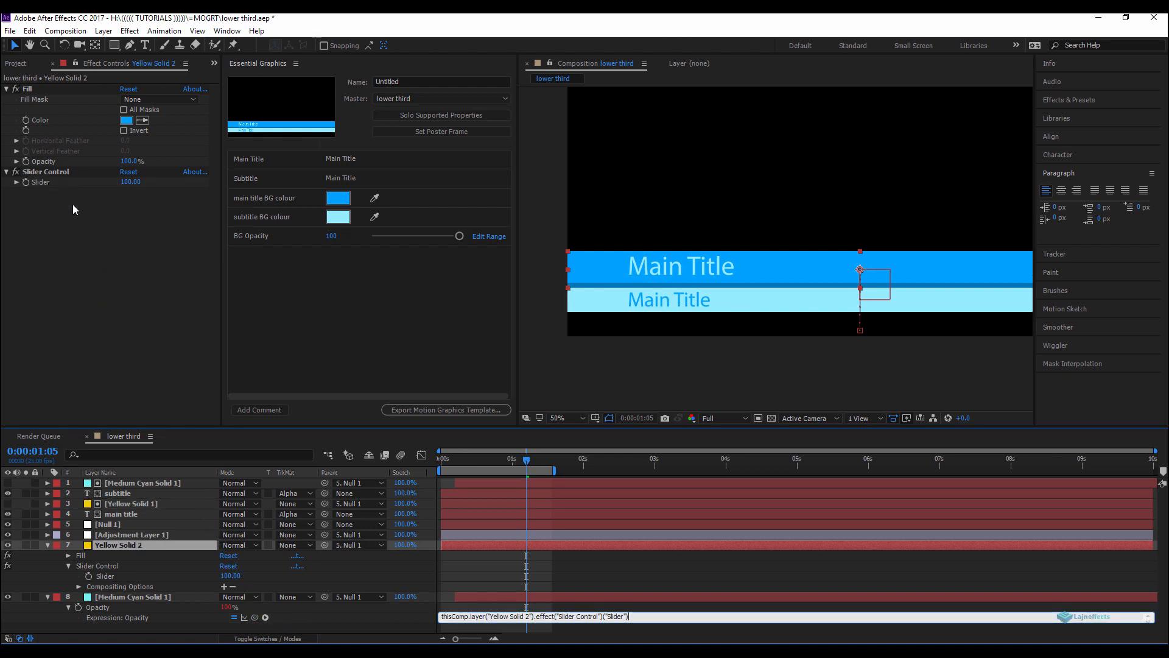
click(194, 629)
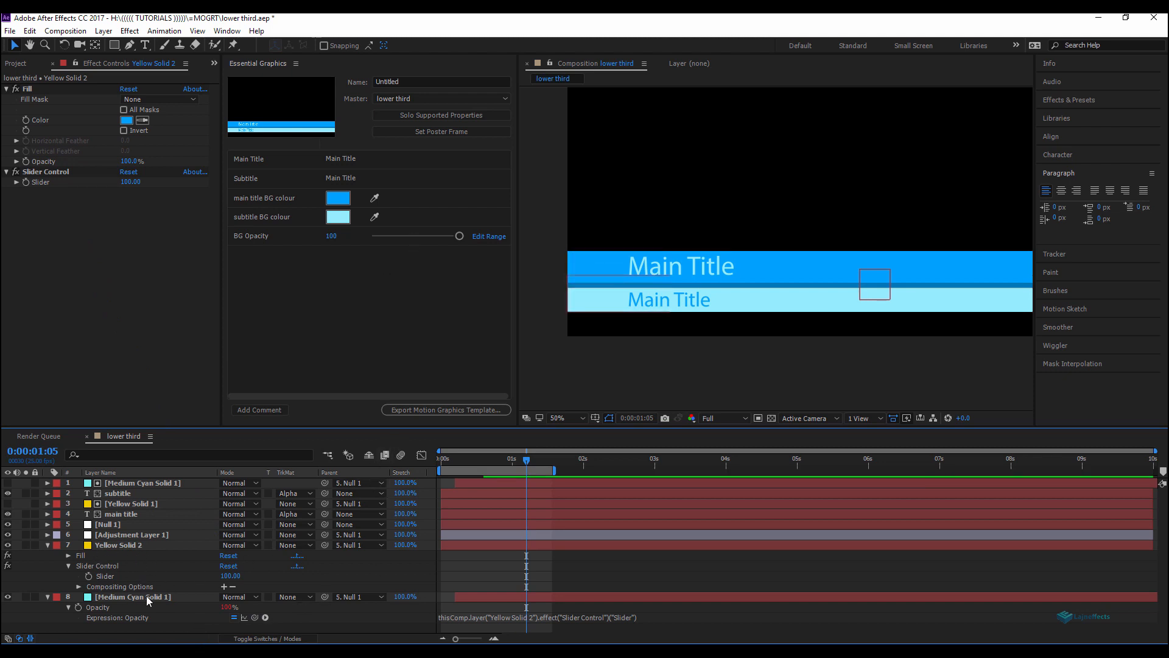
Step: Collapse all layer properties in the timeline
mouse_move(459, 236)
mouse_down()
mouse_move(387, 237)
mouse_move(464, 237)
mouse_up()
click(479, 564)
key(ctrl+a)
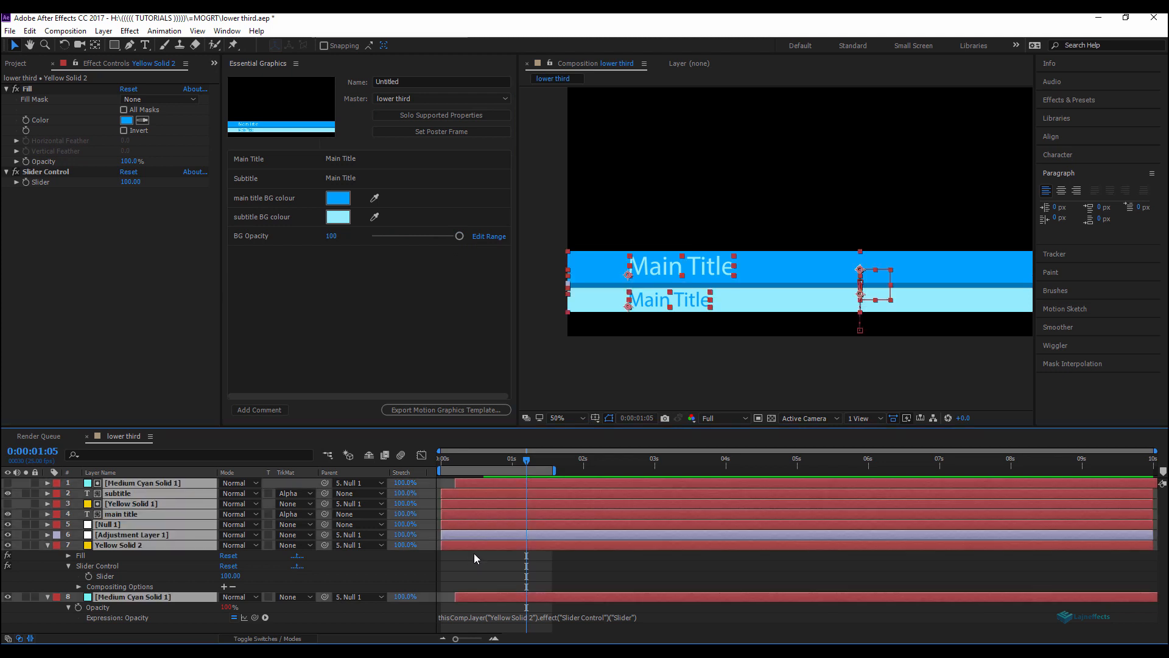
key(u)
key(u)
click(482, 568)
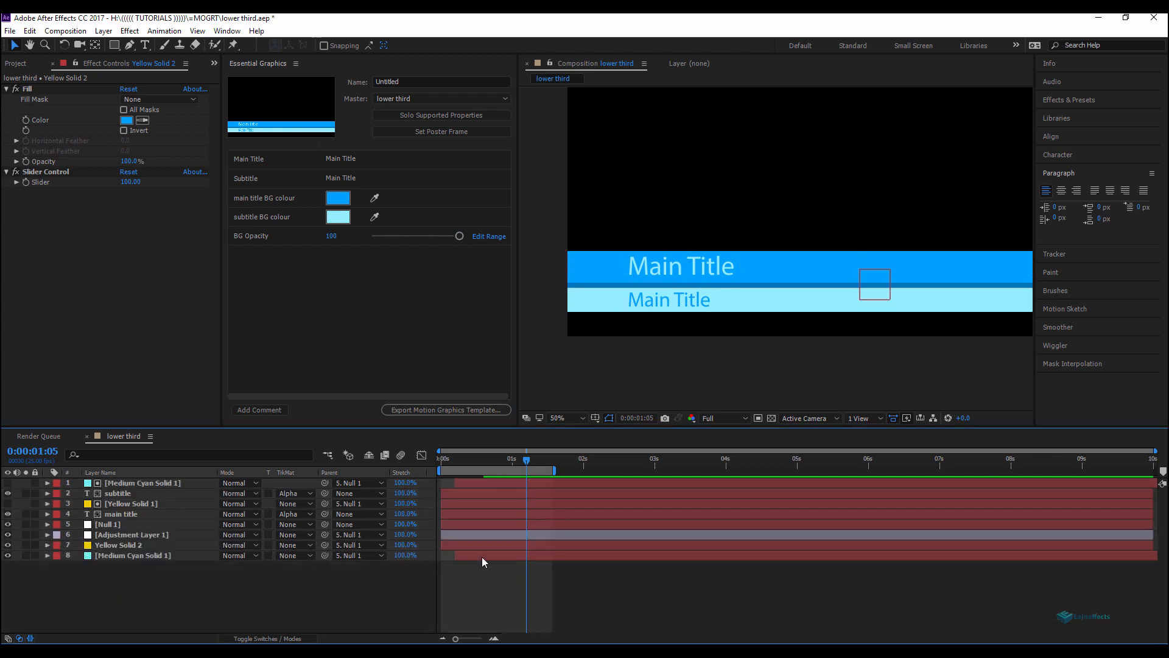
Step: Set the template's poster frame and save the project over the existing lower third.aep file
click(440, 132)
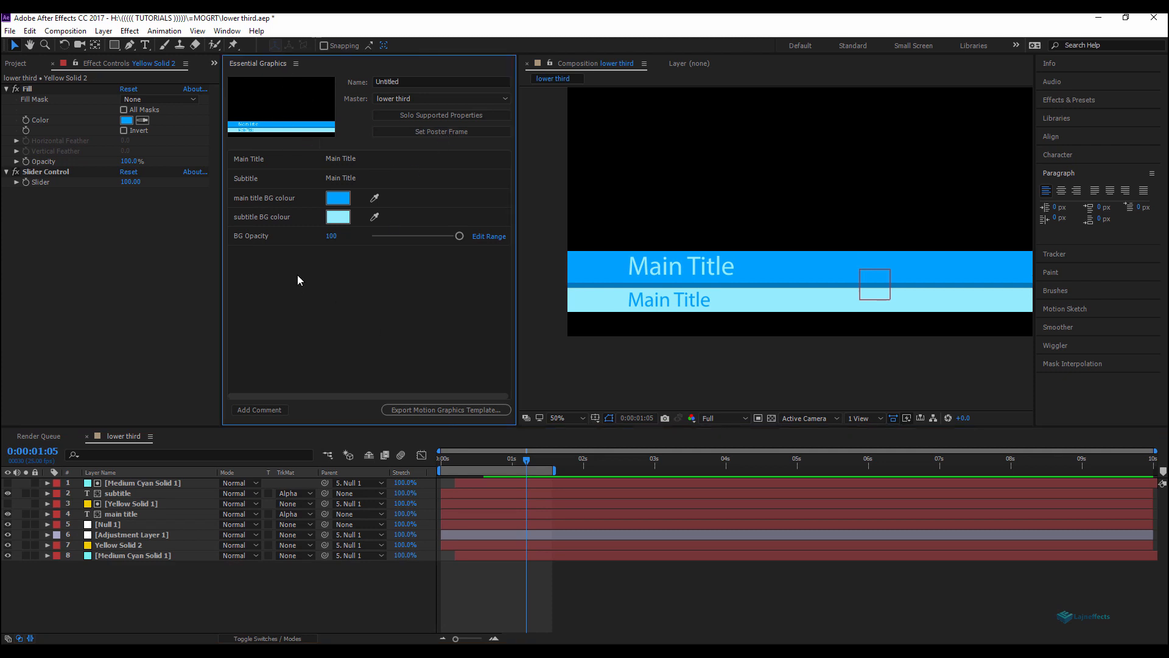
click(10, 30)
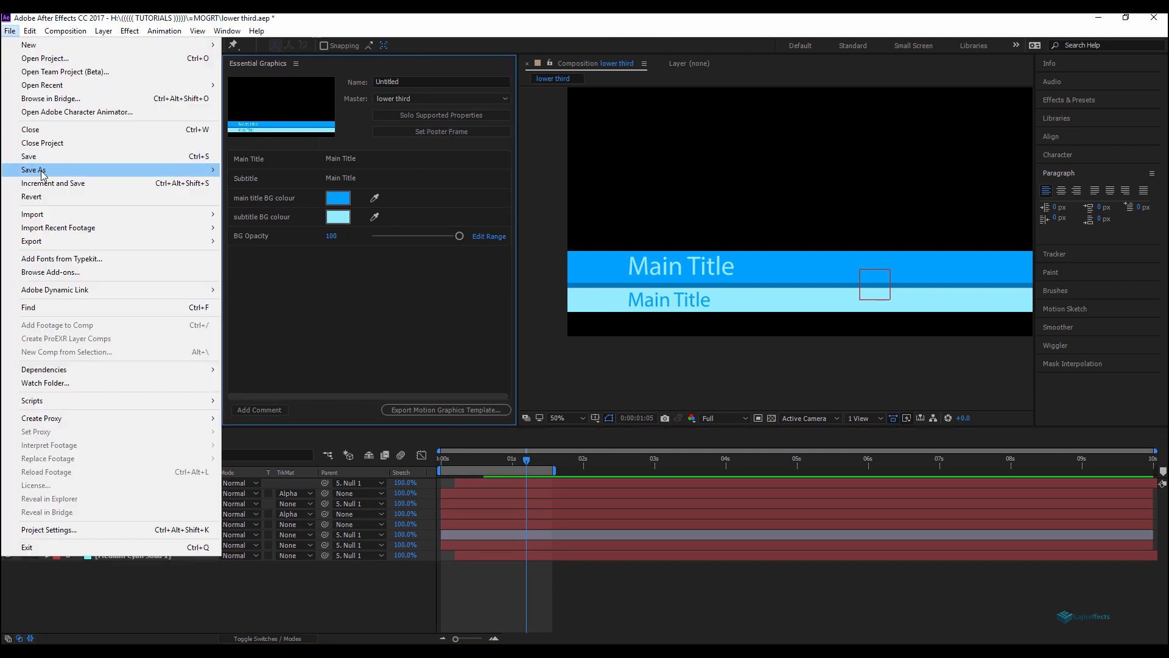
mouse_move(110, 173)
click(235, 170)
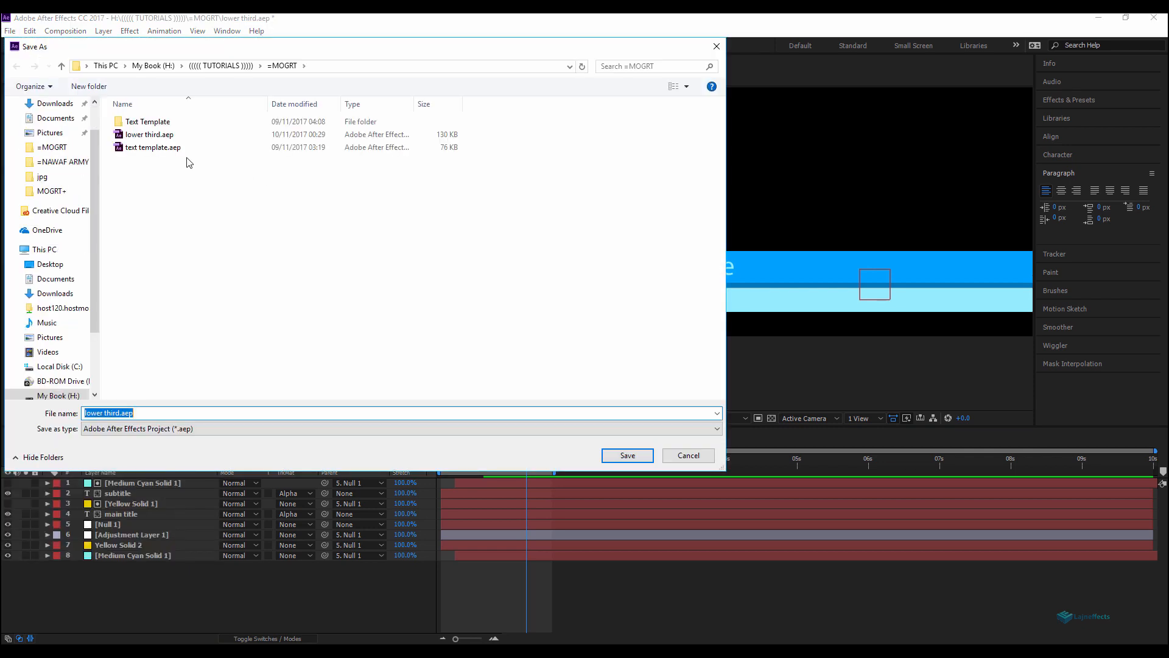
double_click(149, 134)
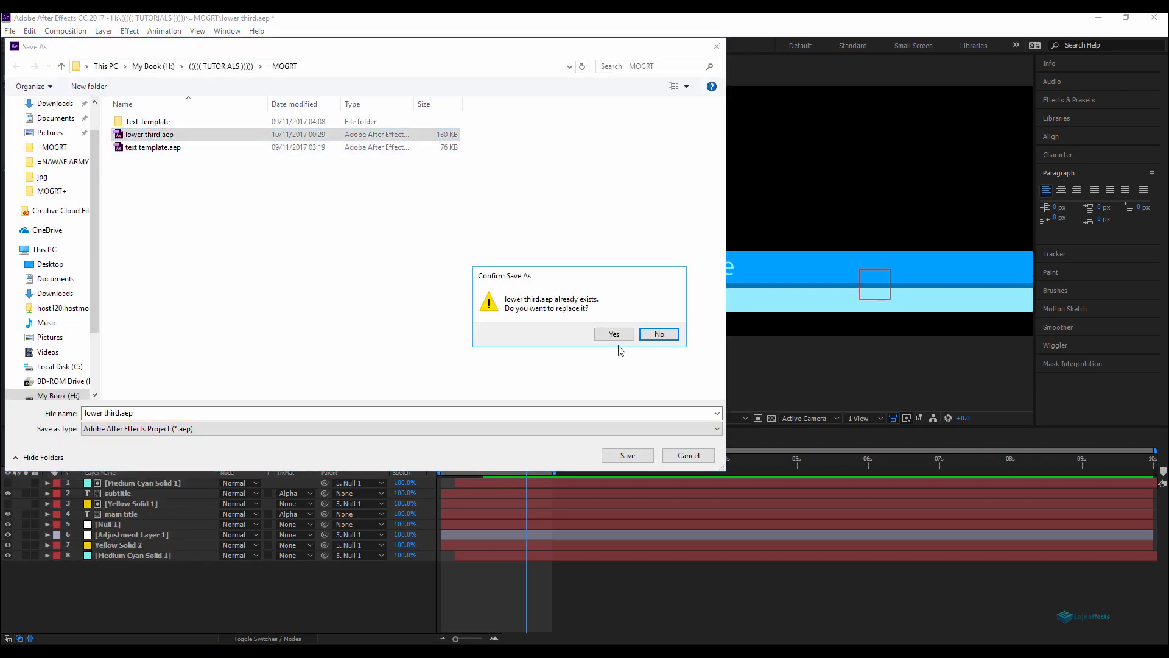
click(617, 334)
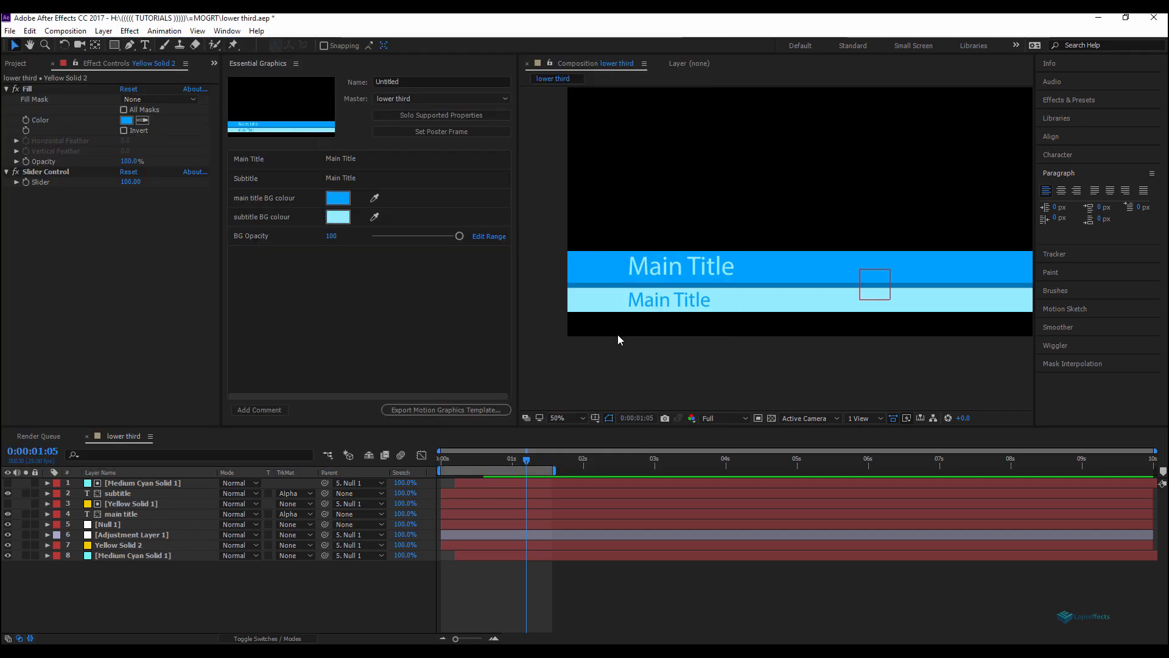
Step: Export the Motion Graphics Template to the local drive as lower third.mogrt
click(429, 410)
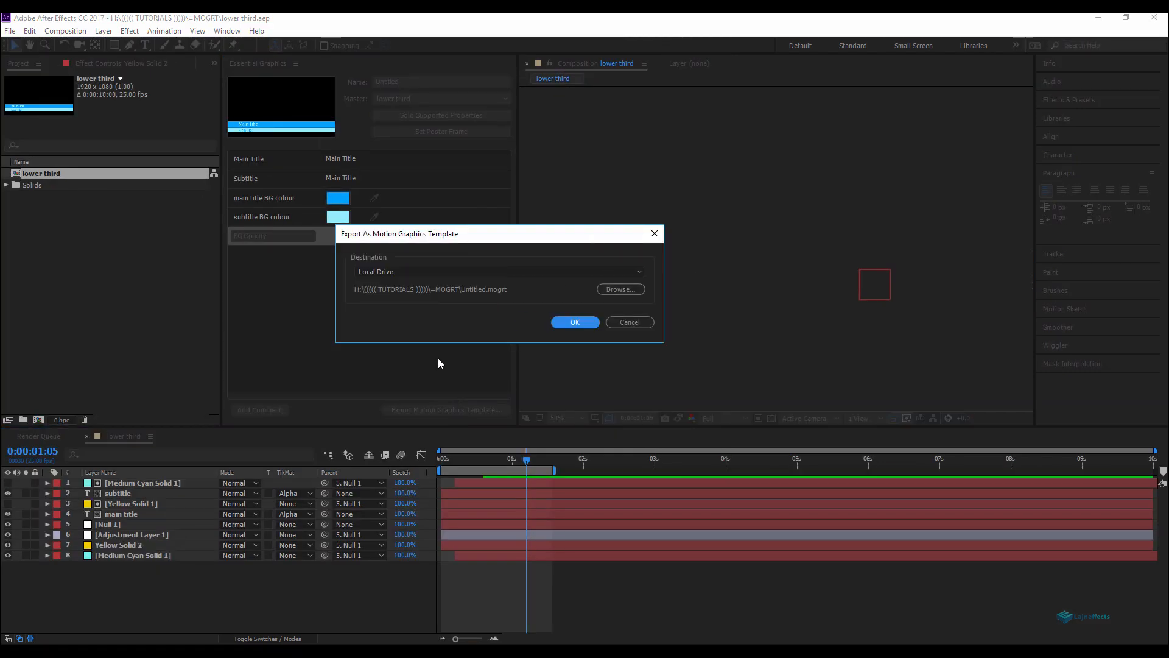
click(627, 290)
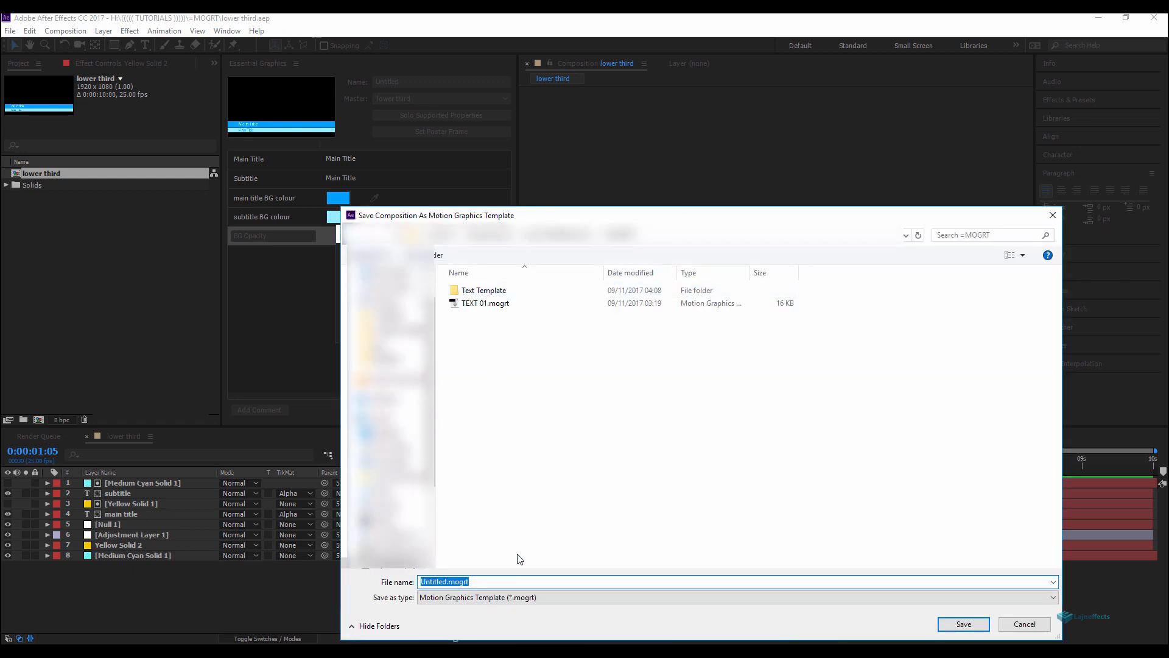
text(lower)
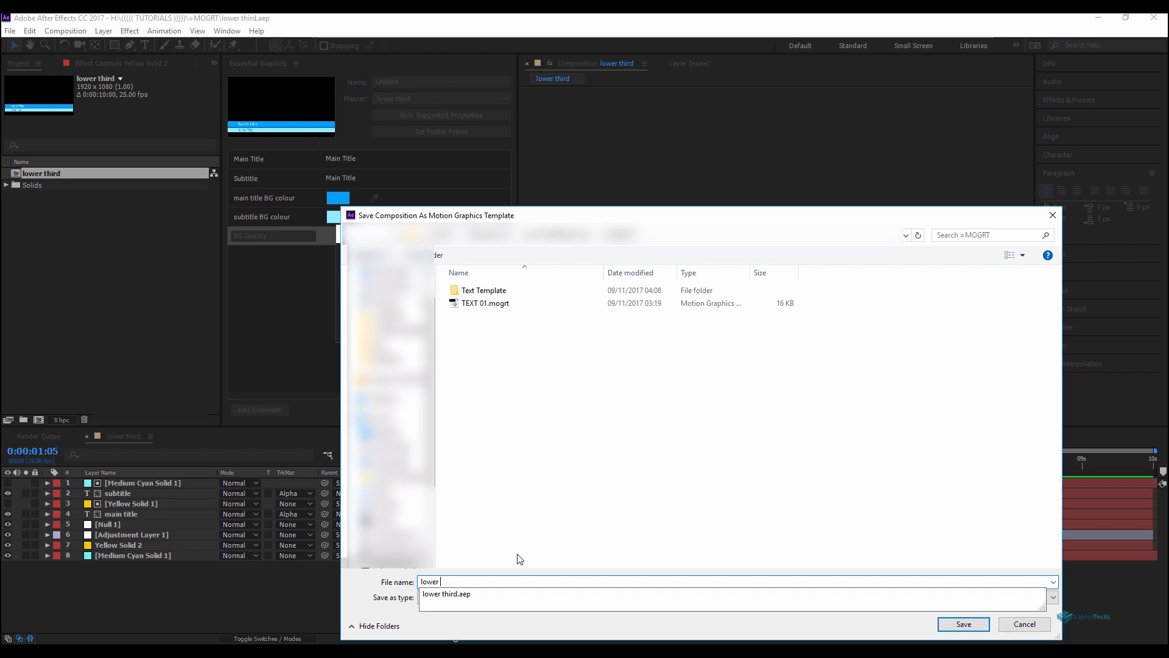
text( third)
click(968, 627)
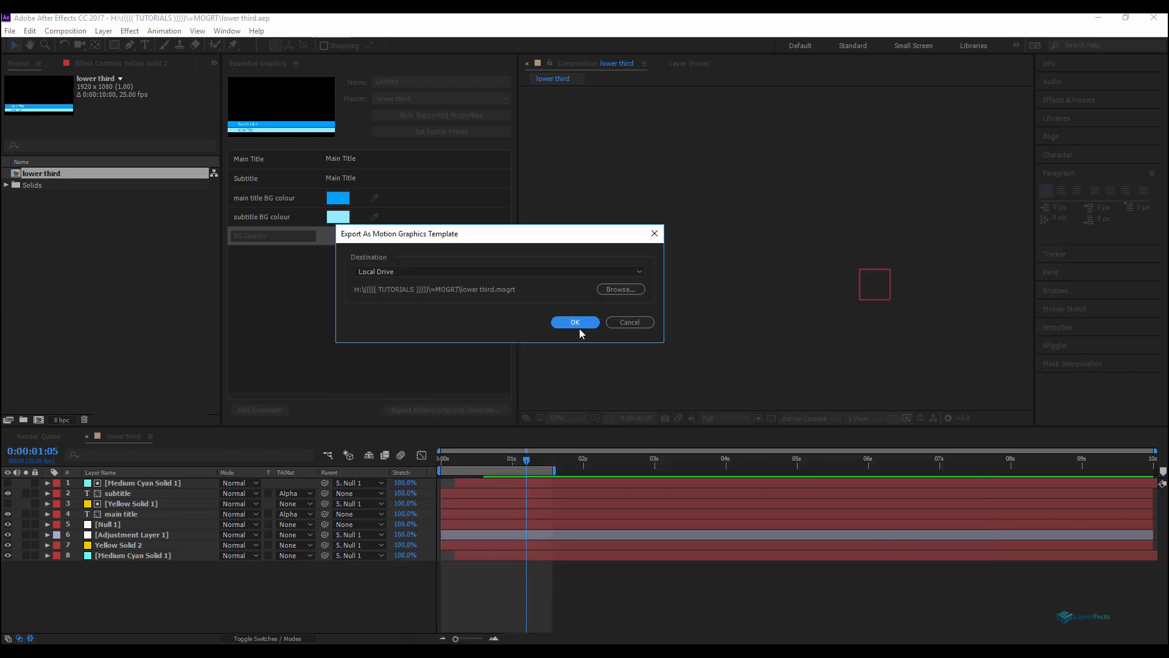
click(577, 324)
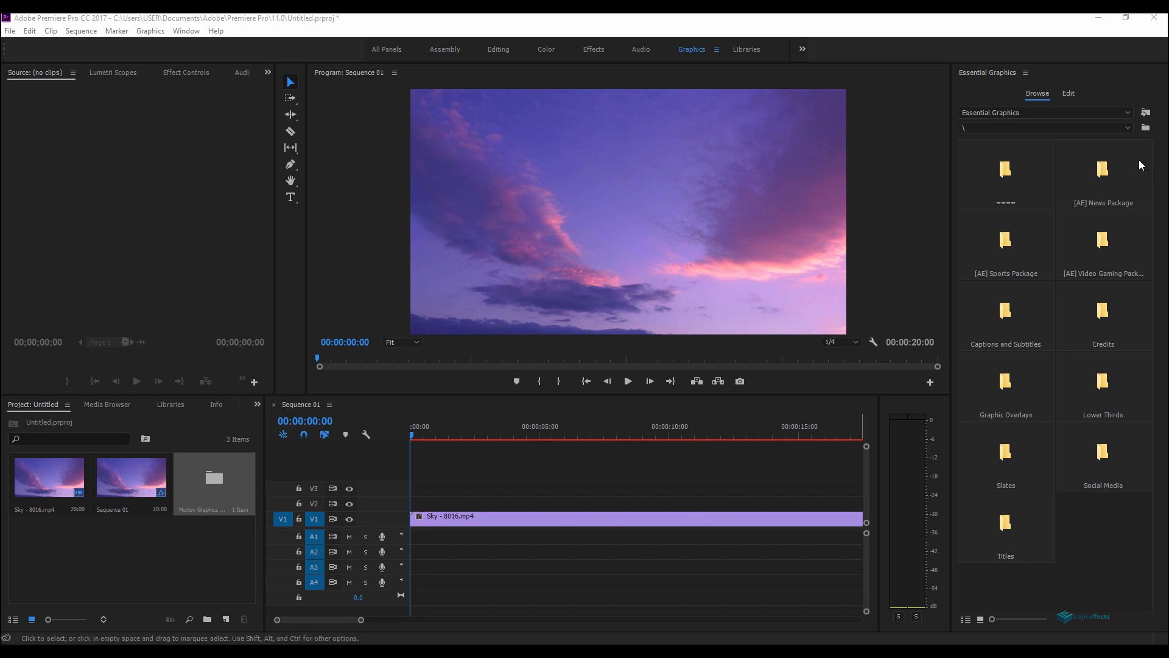
Step: Switch to Premiere Pro and install the lower third Motion Graphics Template into Essential Graphics
click(1145, 113)
click(49, 230)
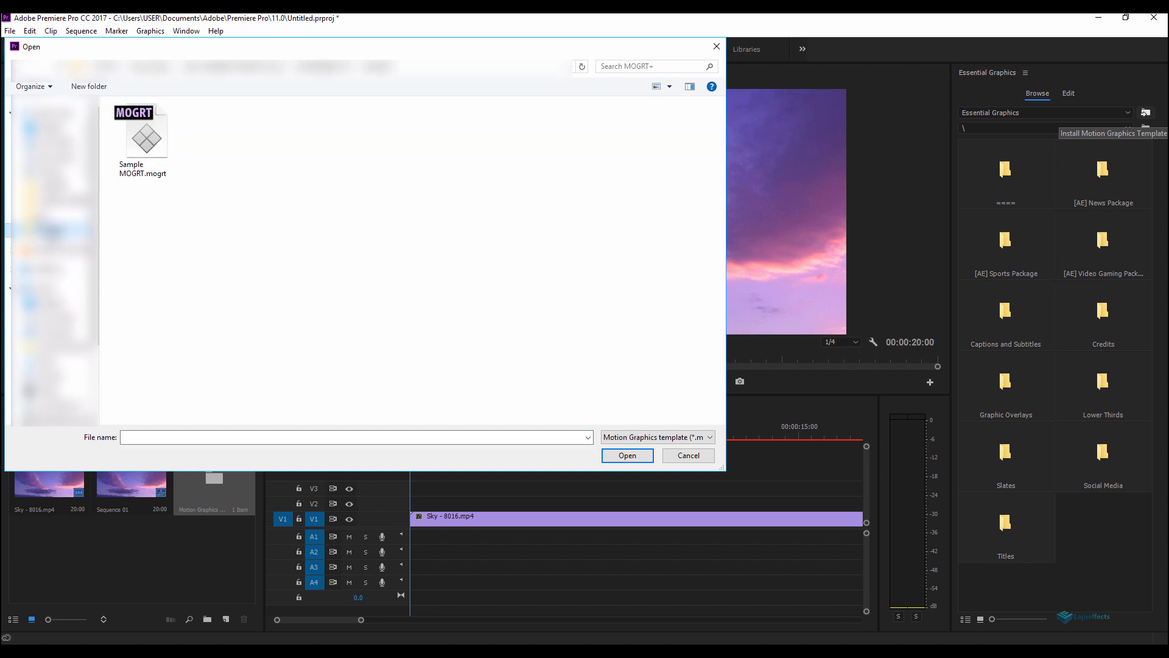
click(55, 186)
double_click(152, 148)
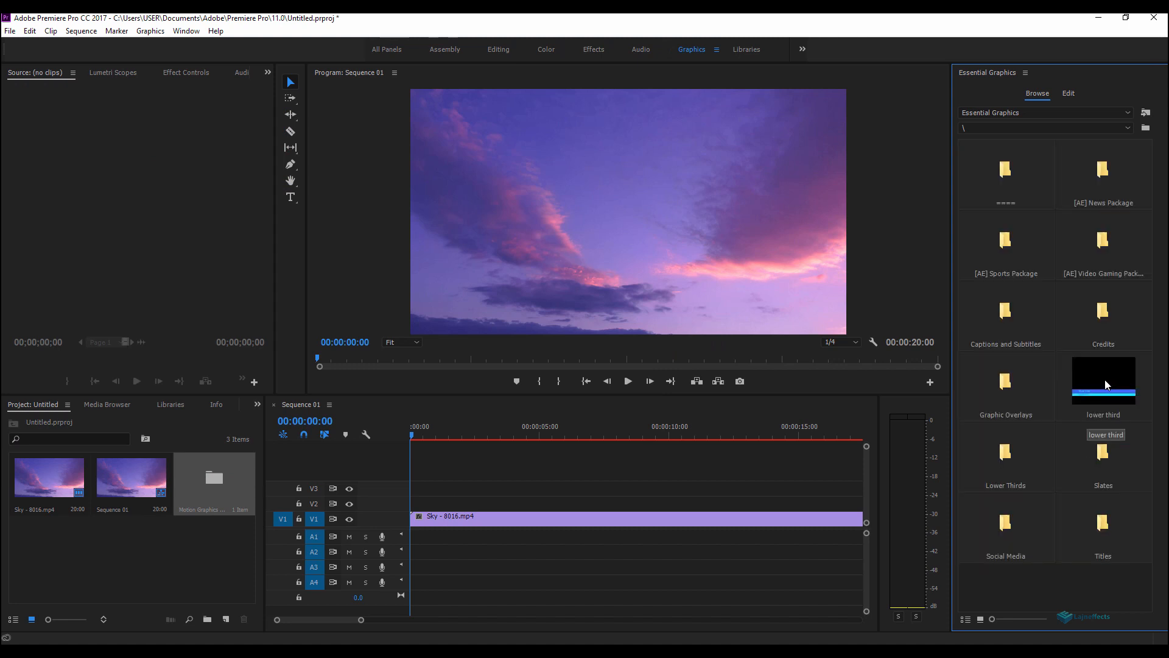
Step: Place the lower third template on track V2 above the Sky clip, unlink its audio and delete it
drag(1105, 381, 456, 506)
drag(605, 583, 543, 554)
right_click(543, 554)
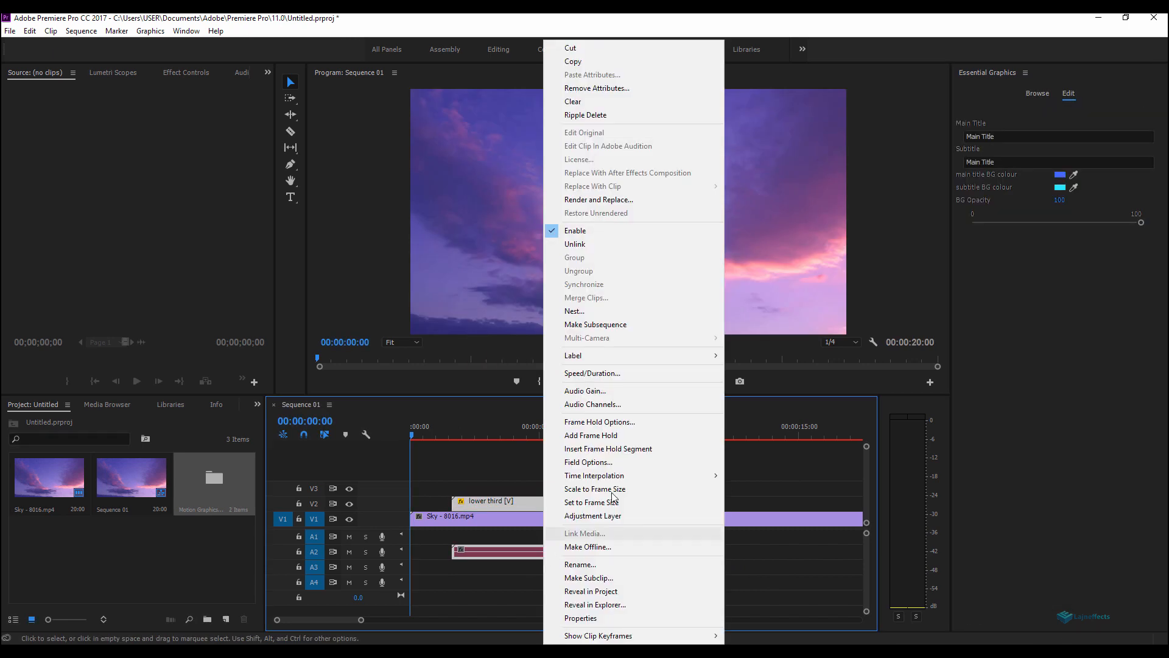
click(610, 245)
drag(733, 552, 622, 538)
key(Delete)
Step: Select the lower third clip at 00:00:02:10 and change its main title text to Magic Hour
click(437, 435)
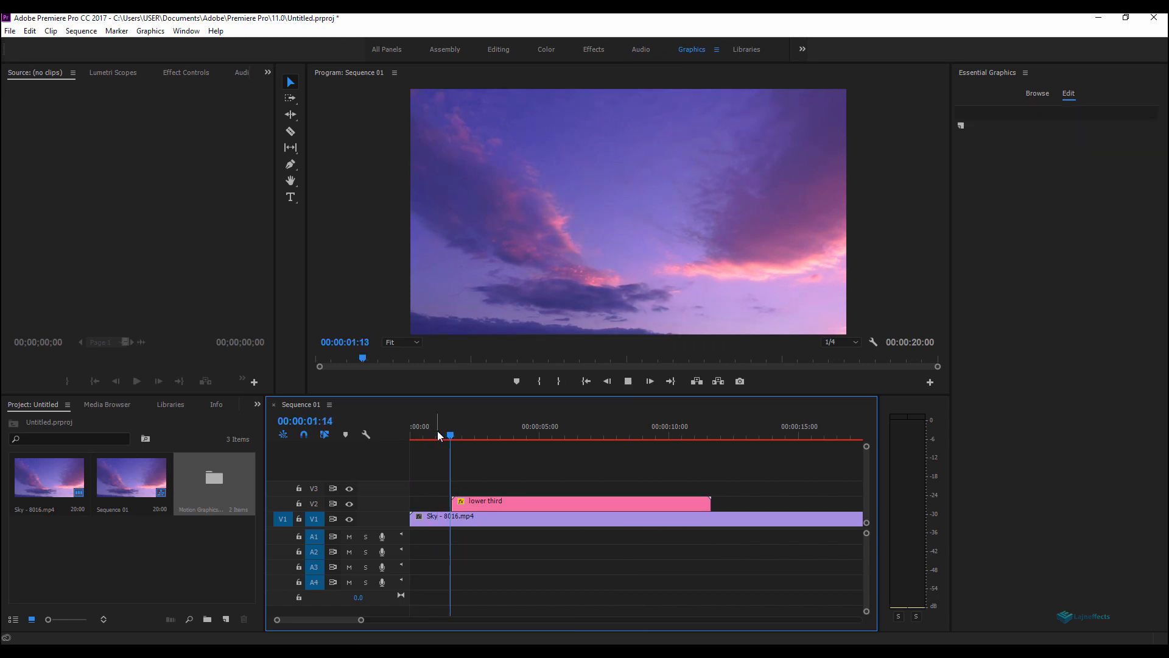
click(473, 436)
click(512, 502)
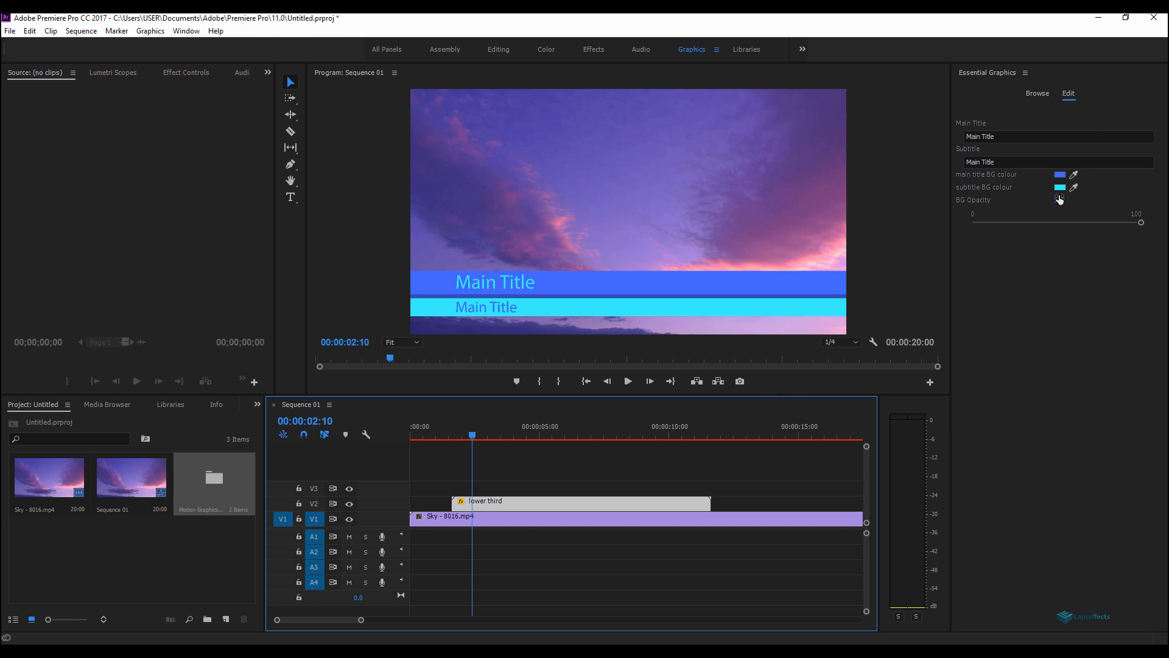
click(1001, 135)
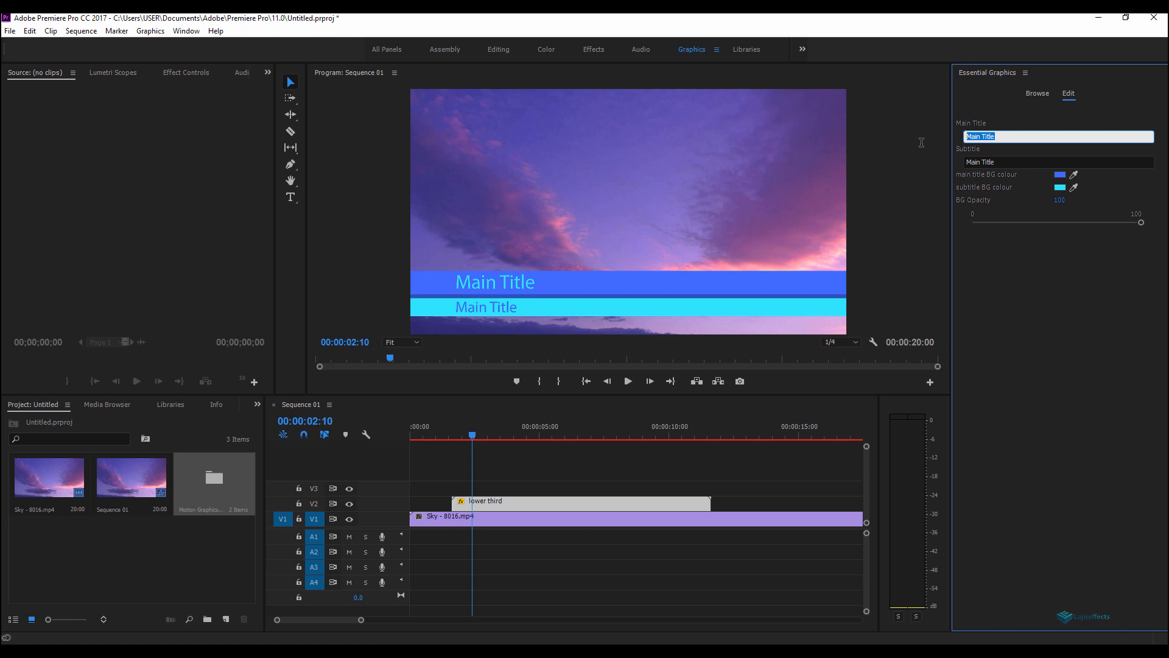
text(Magic Hour)
Step: Change the lower third's subtitle text to Nice Timelapse
click(1008, 162)
drag(1008, 163, 959, 164)
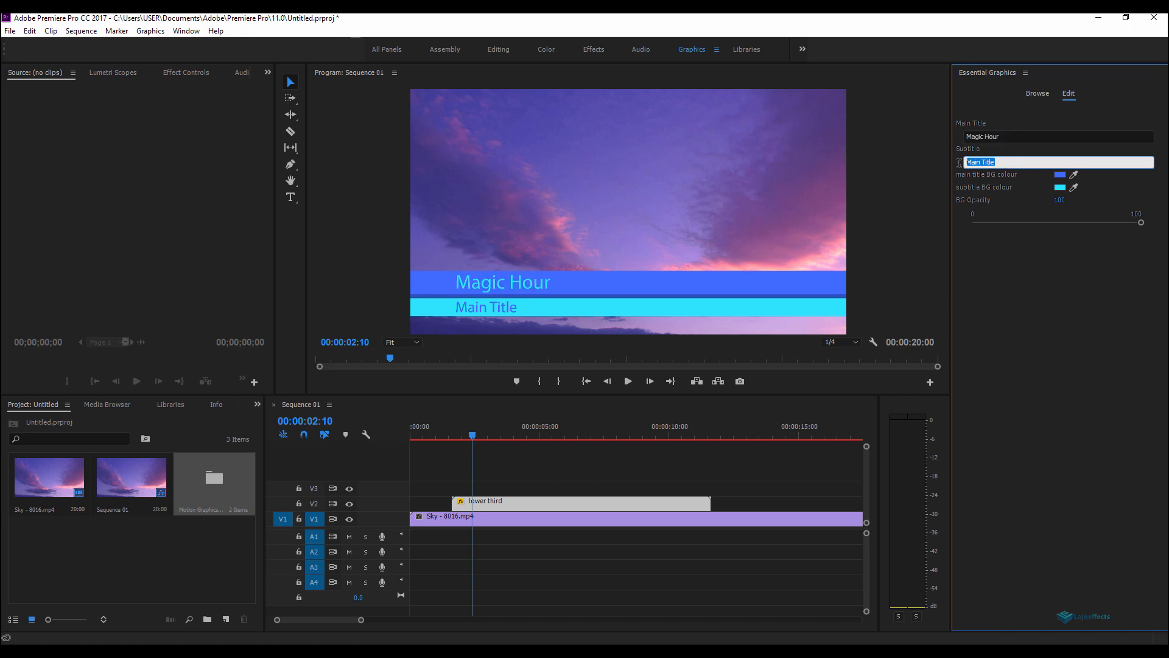
text(Nice)
click(1043, 253)
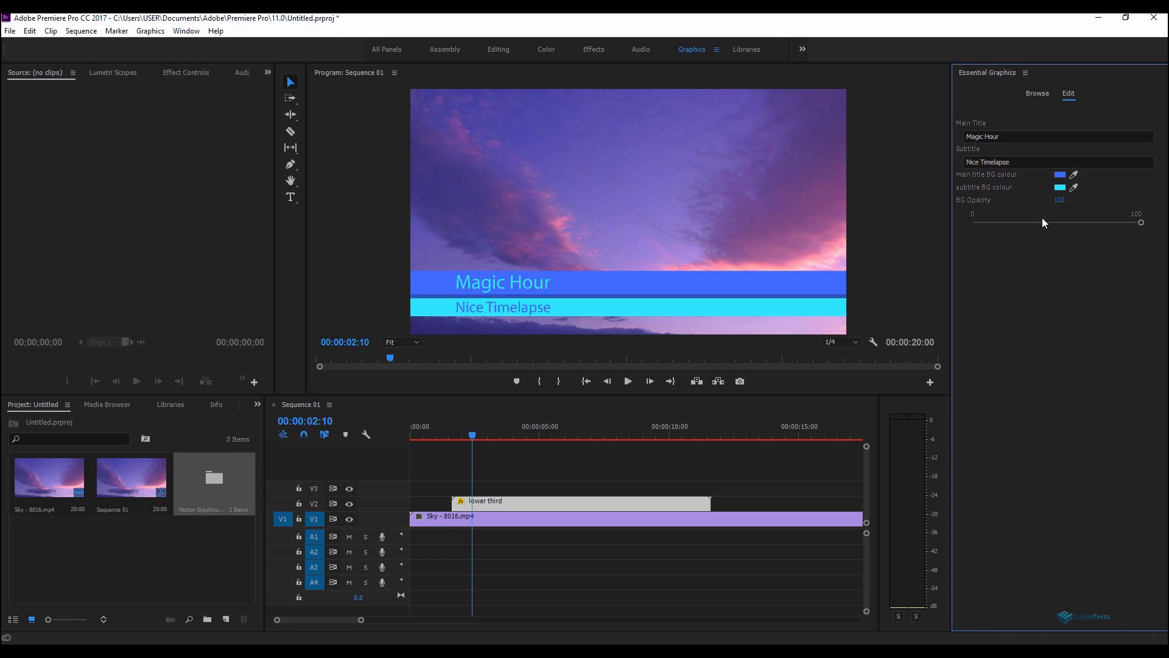
Step: Set the lower third's main title background colour to orange E87901
click(1060, 175)
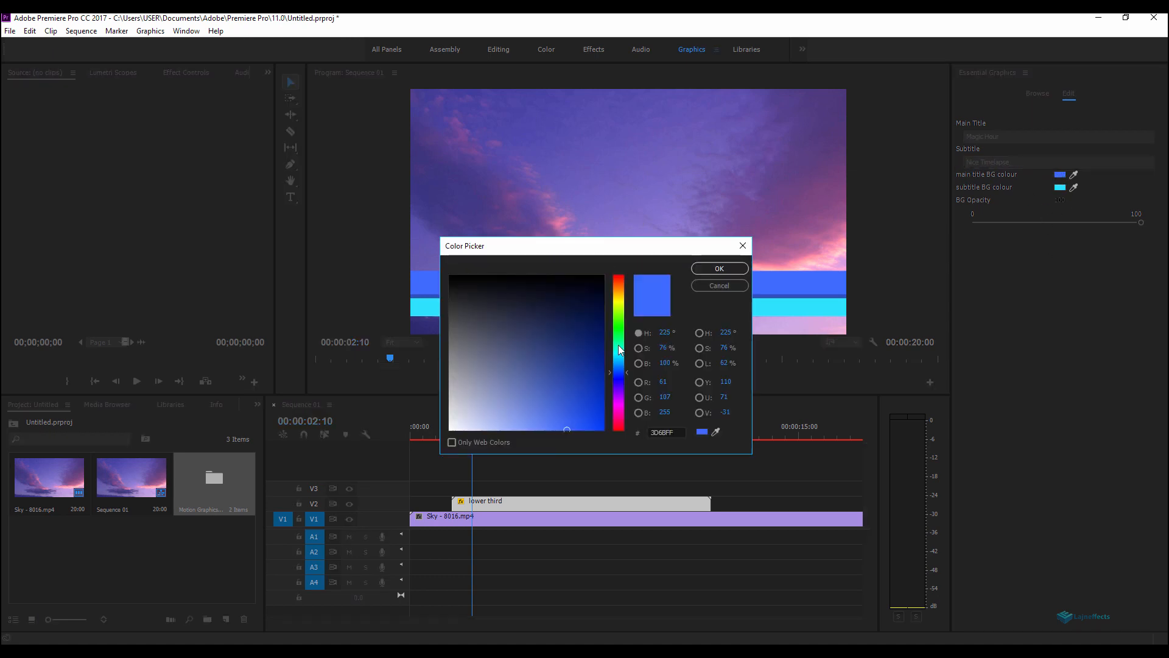
drag(619, 364, 619, 288)
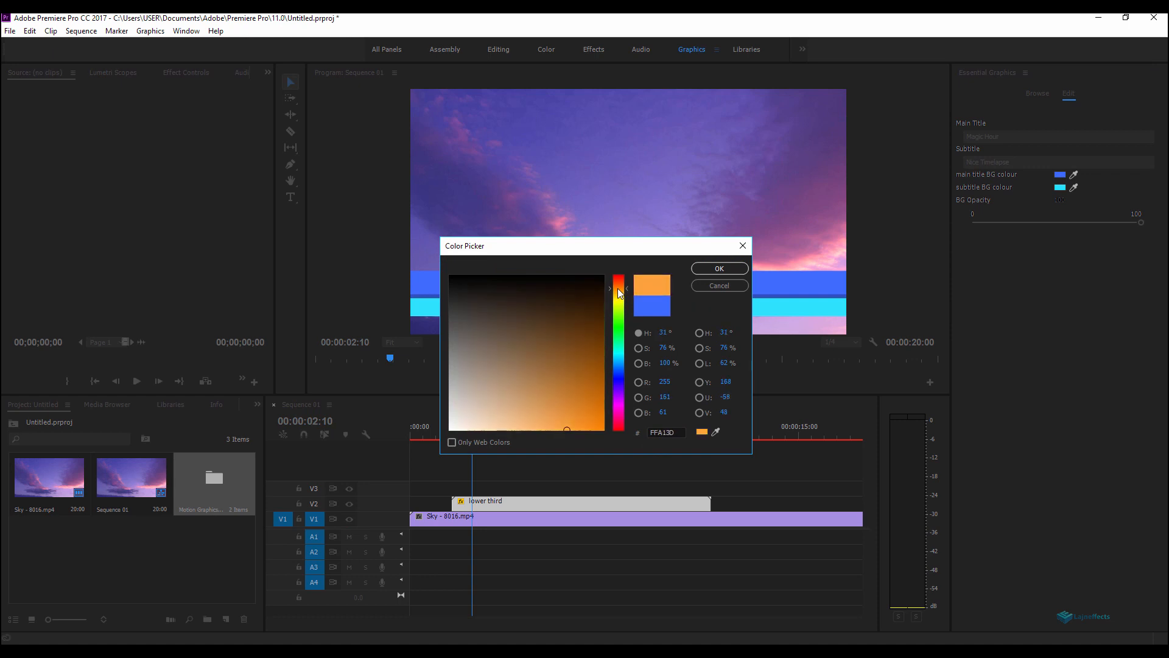
click(600, 412)
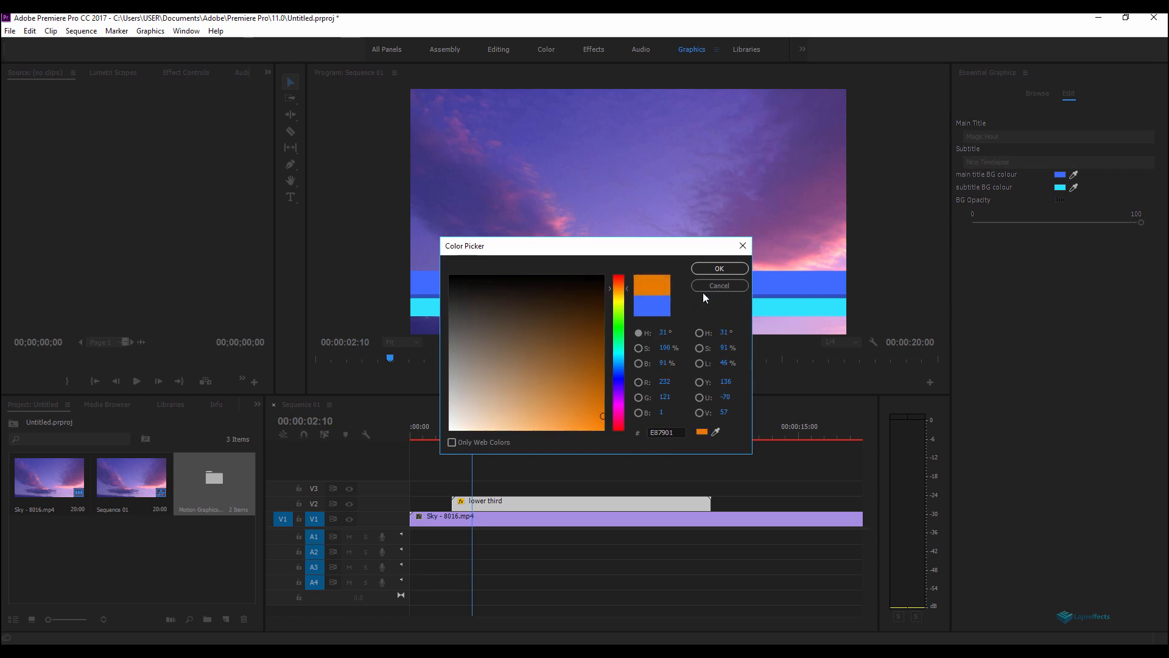
click(717, 268)
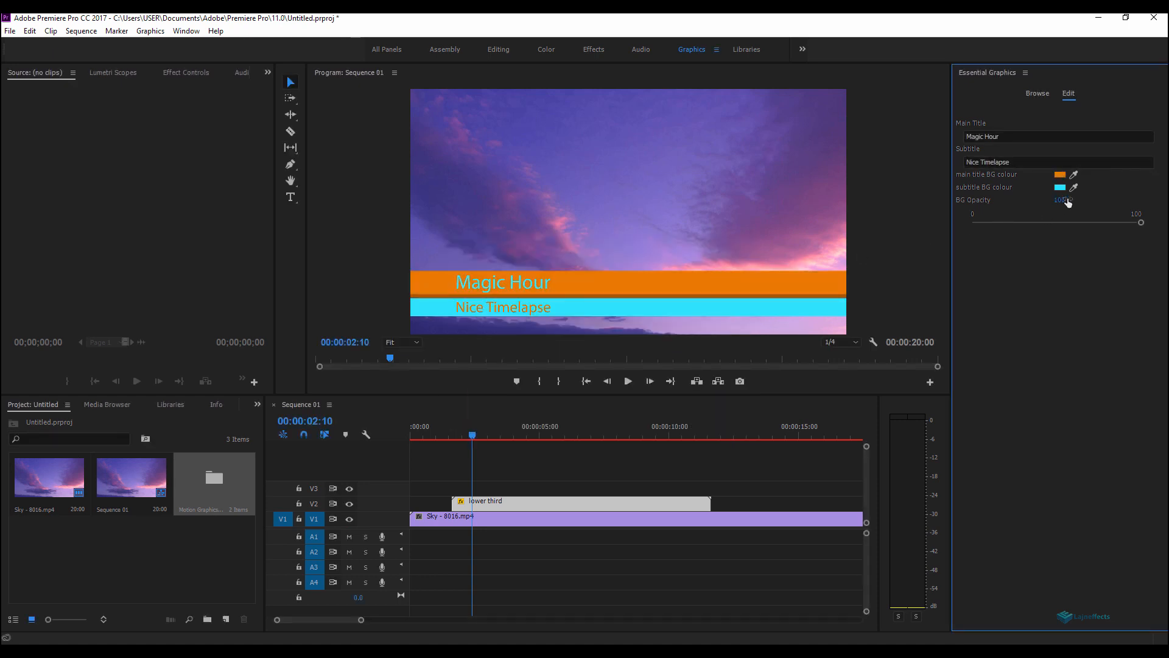
Step: Set the subtitle background colour to white FFFFFF
click(1059, 187)
drag(588, 411, 431, 437)
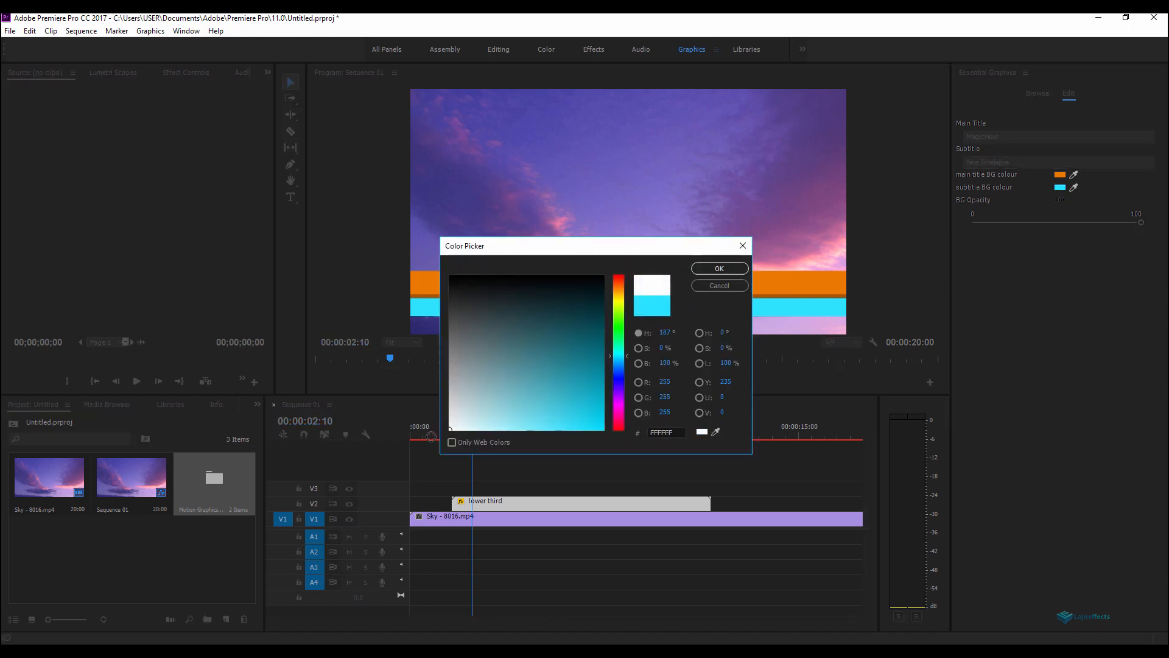
click(714, 269)
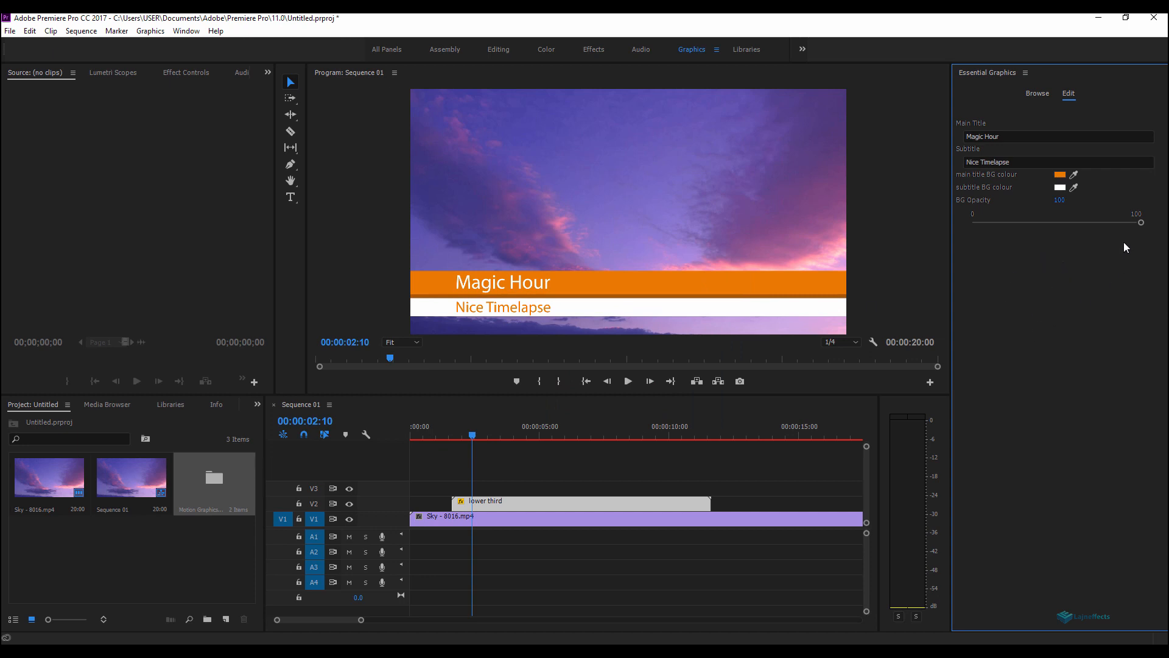
Step: Drag the BG opacity down to 0 and back up to 100
drag(1141, 222, 970, 239)
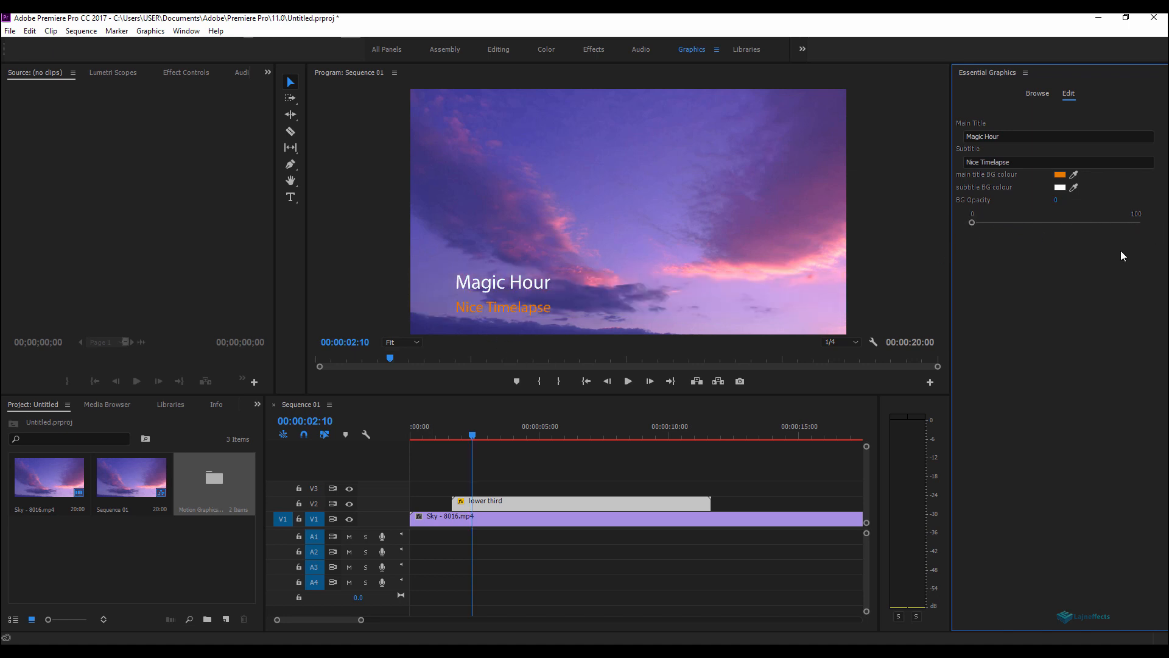
drag(972, 221, 1144, 235)
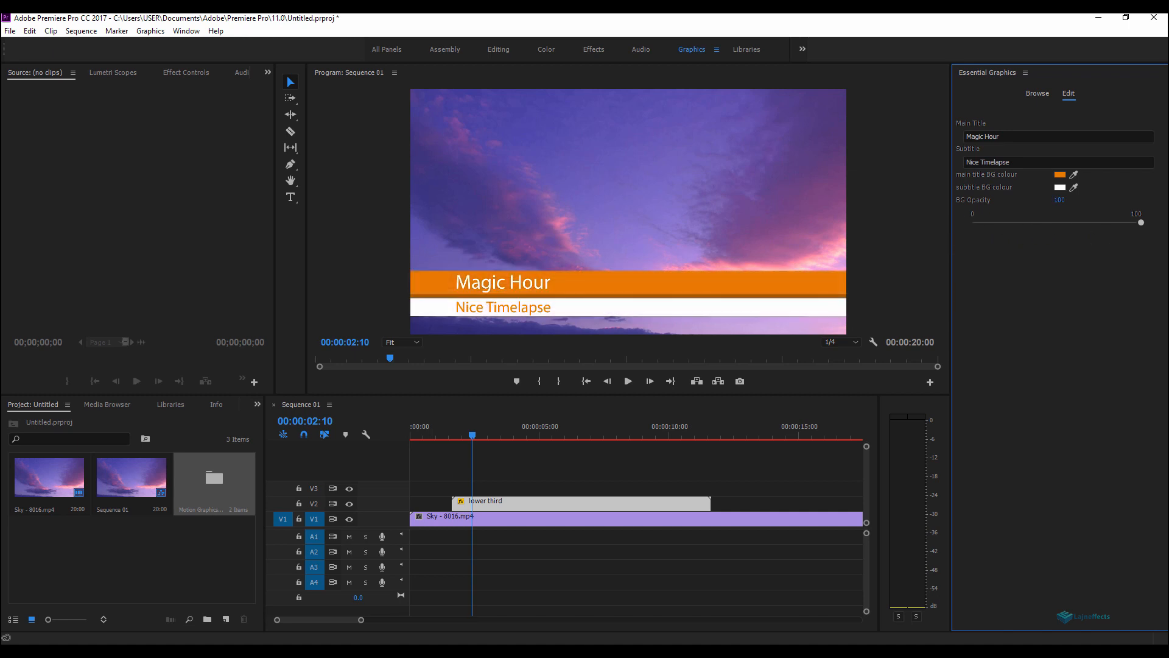
Step: Play to 00:00:06:24 and trim the lower third clip's end to the playhead
click(440, 436)
key(space)
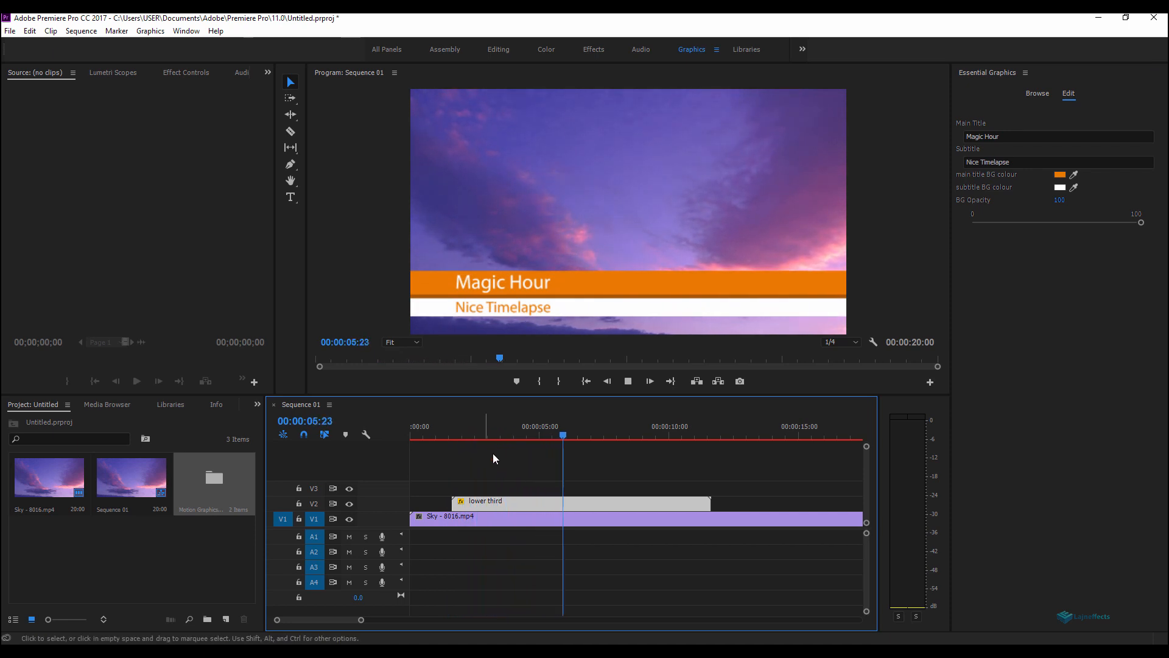
key(space)
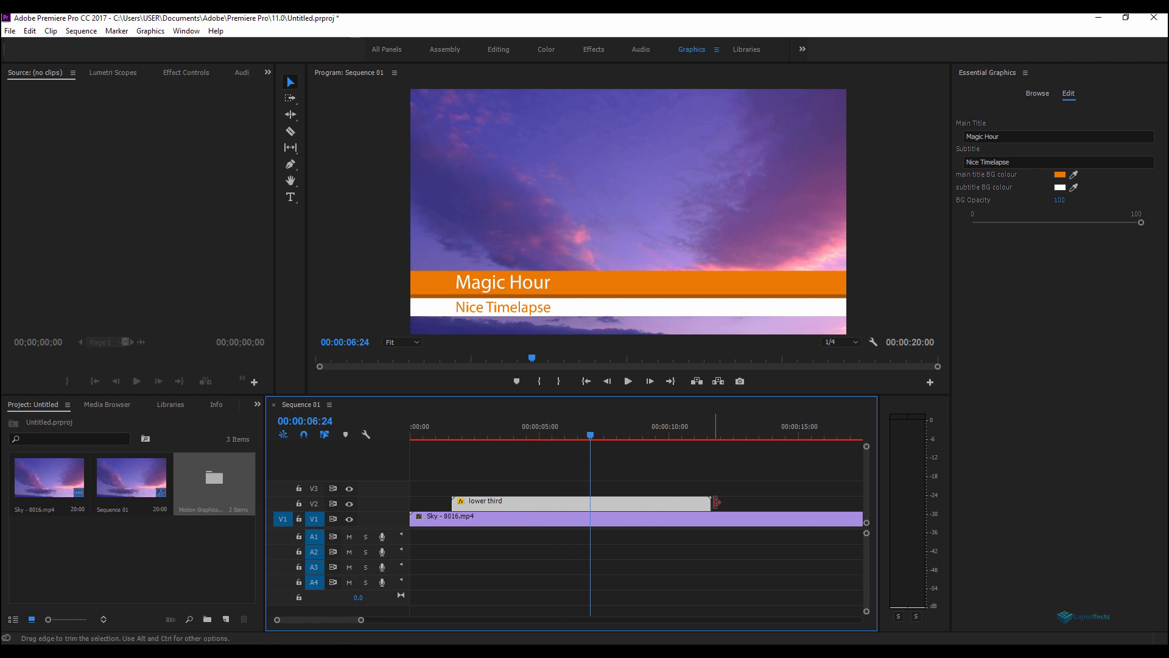
drag(707, 499, 589, 501)
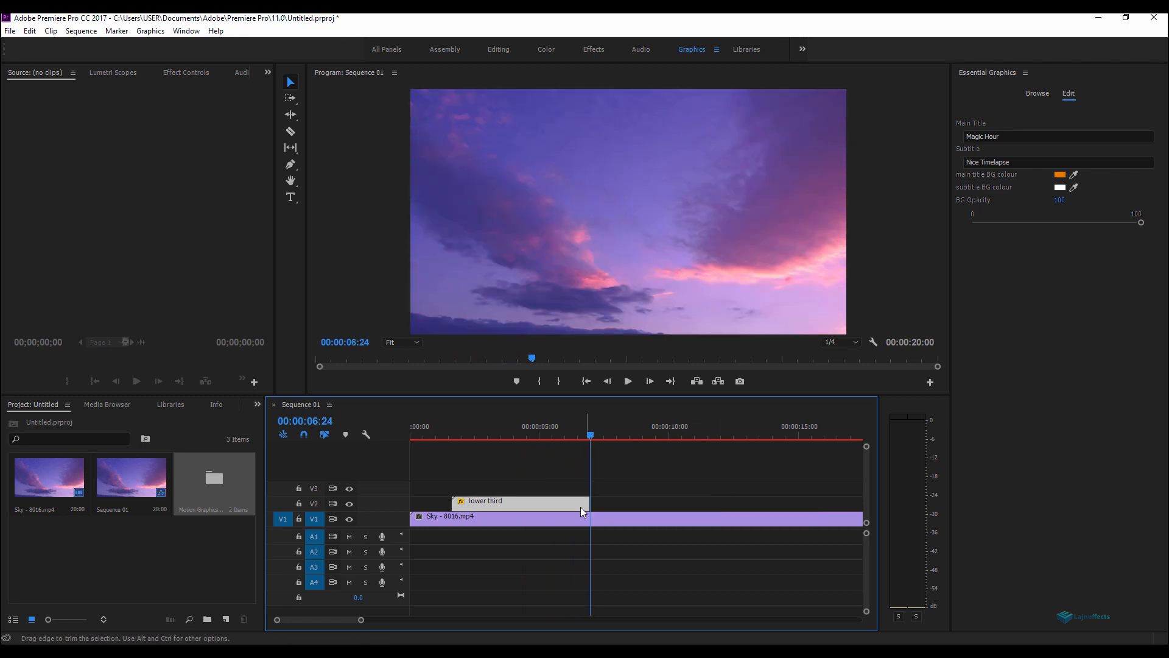
Step: Duplicate the lower third clip to start about 00:00:07:20 and set the copy's main title background colour to 69007C
drag(517, 502, 686, 513)
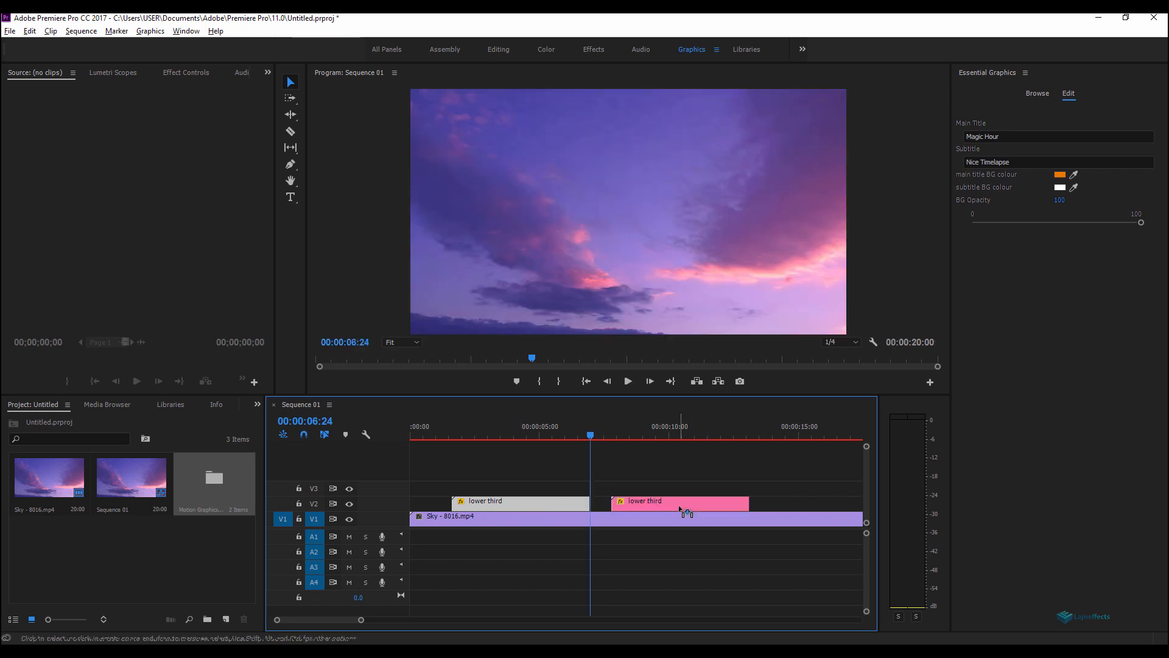
drag(607, 436, 667, 437)
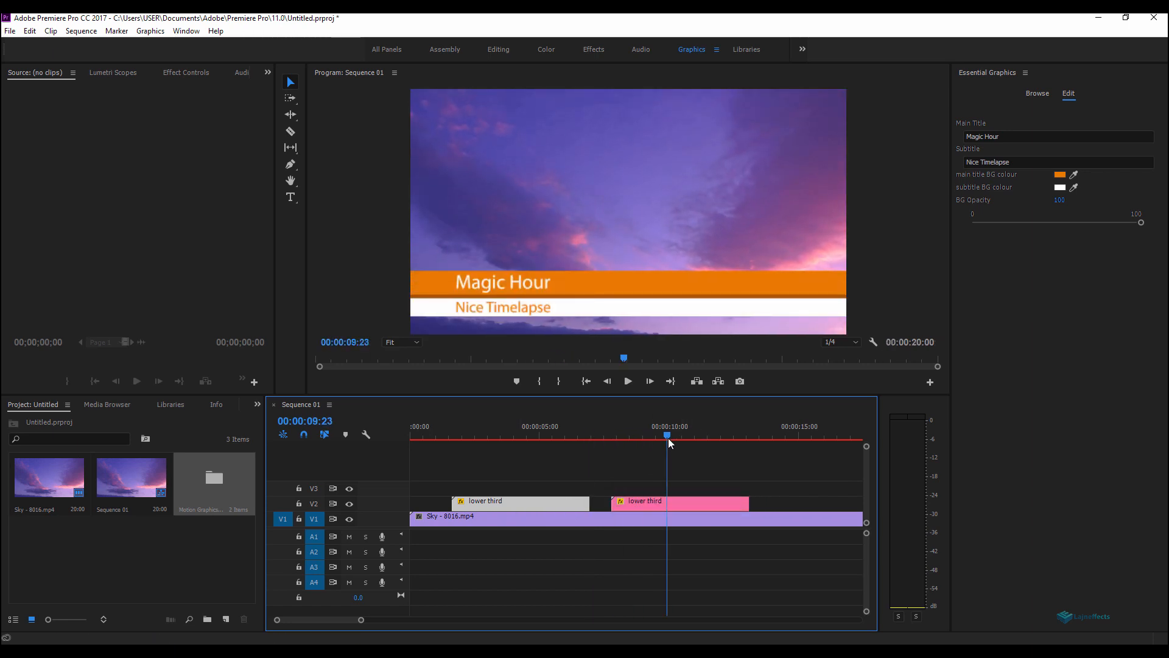
click(677, 502)
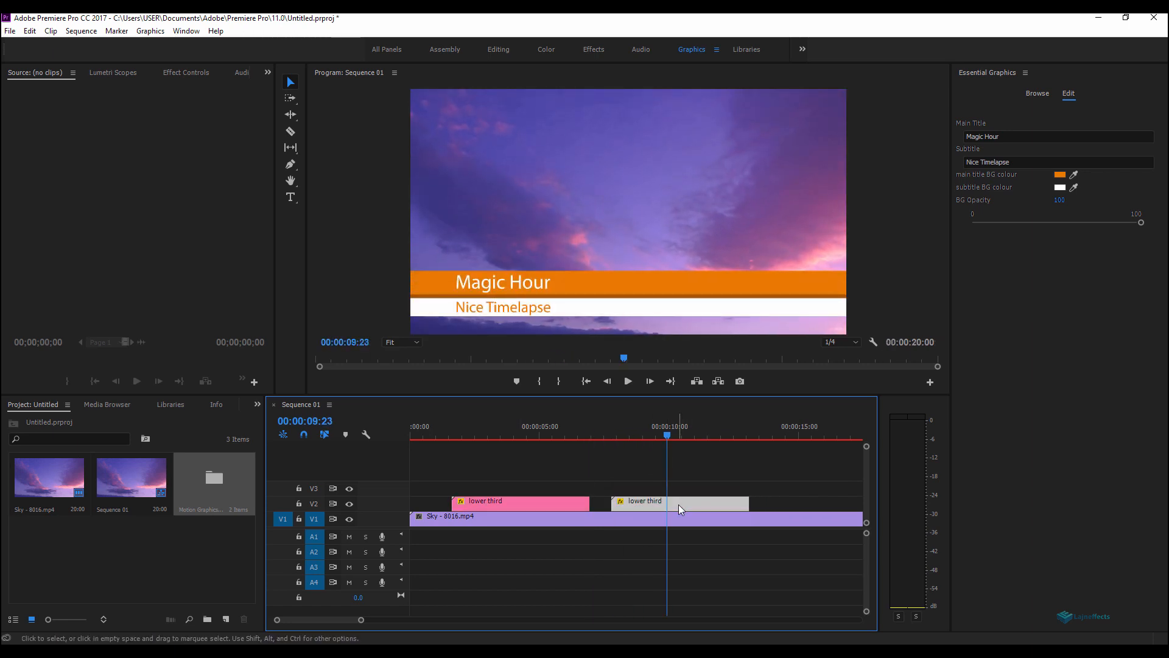
click(1059, 174)
mouse_move(619, 390)
mouse_down()
mouse_move(620, 377)
mouse_move(617, 400)
mouse_move(627, 337)
mouse_up()
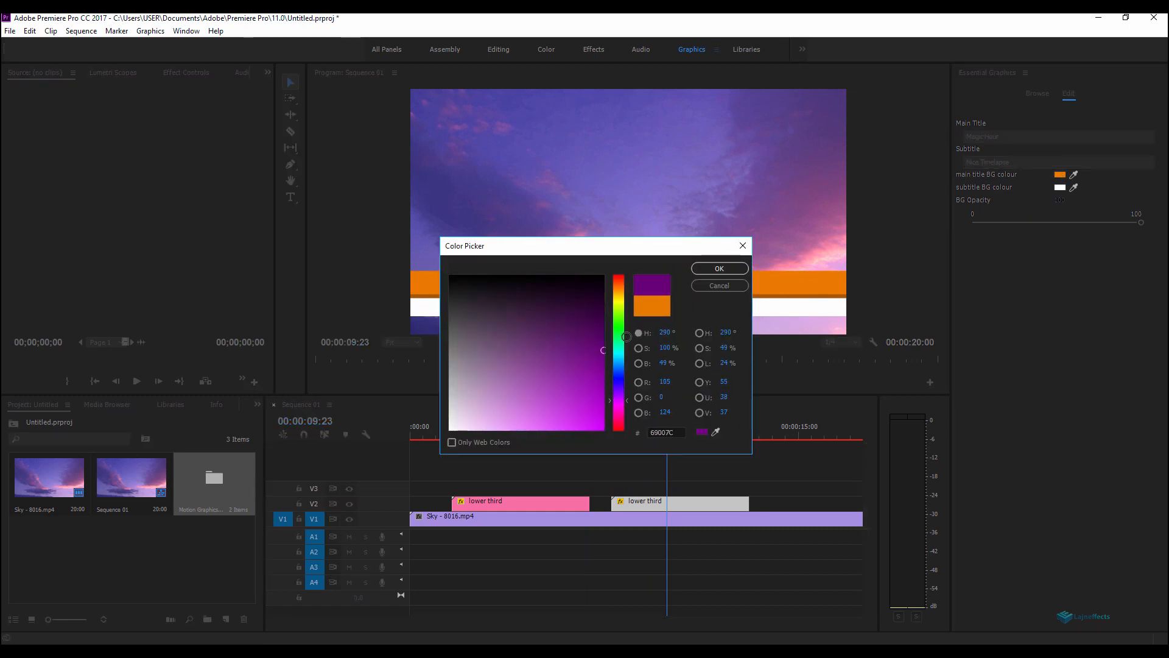
click(716, 271)
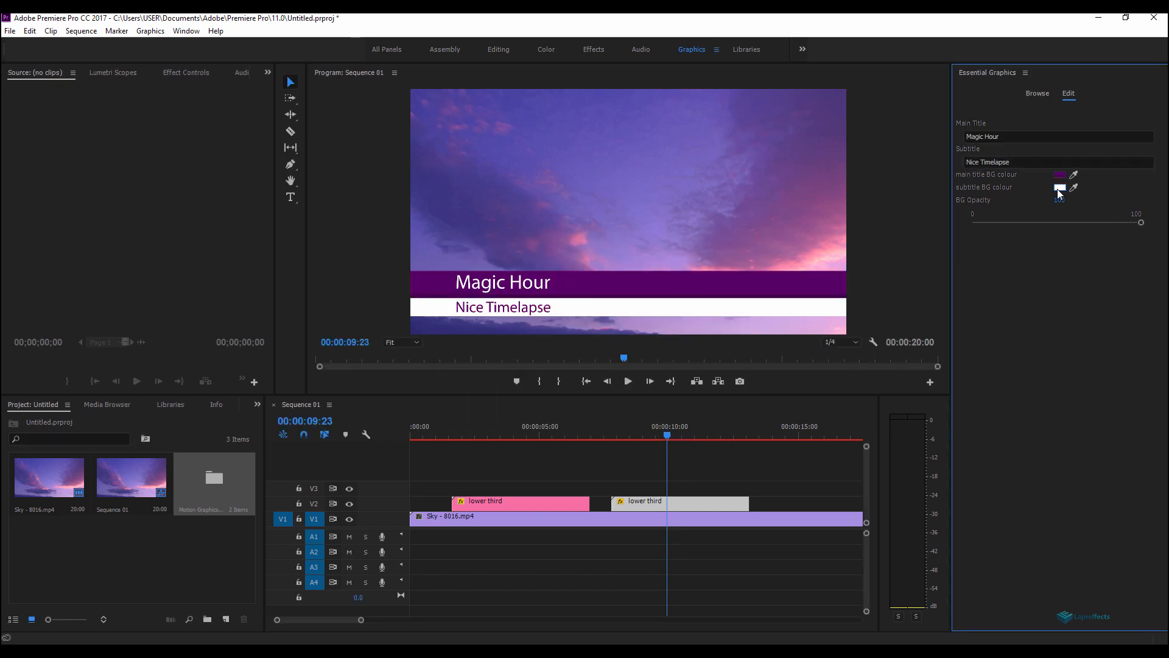
Step: Duplicate the lower third again as a third copy starting about 00:00:13:12 on V2, and select it
drag(598, 431, 661, 452)
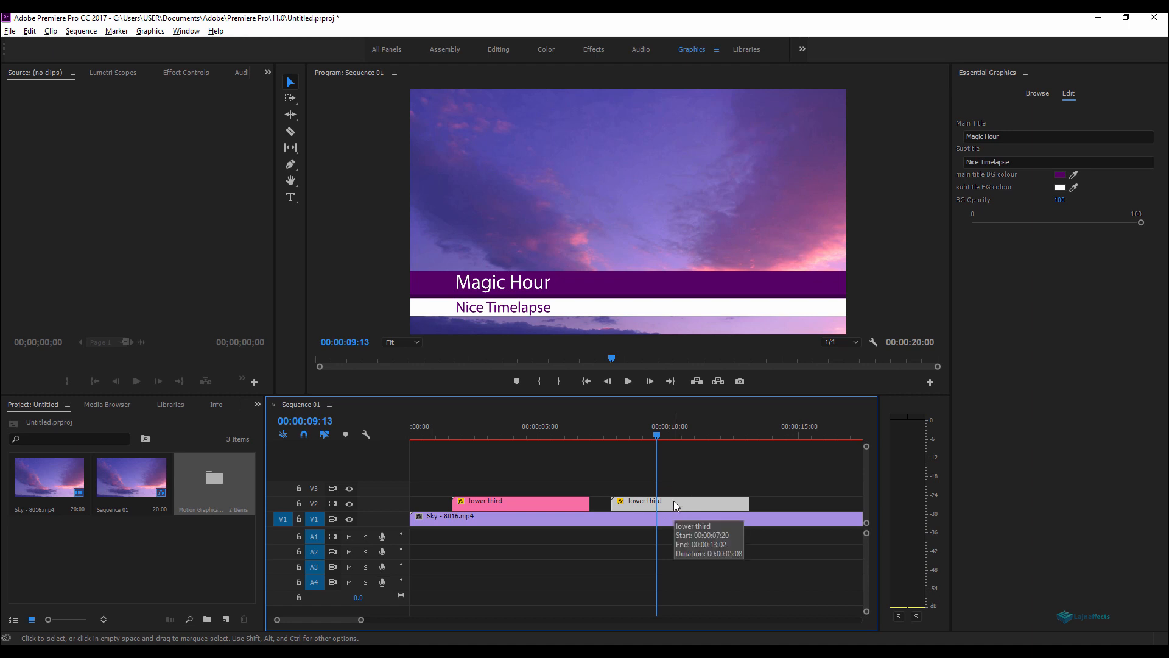
drag(672, 501, 793, 500)
drag(761, 436, 795, 435)
click(819, 502)
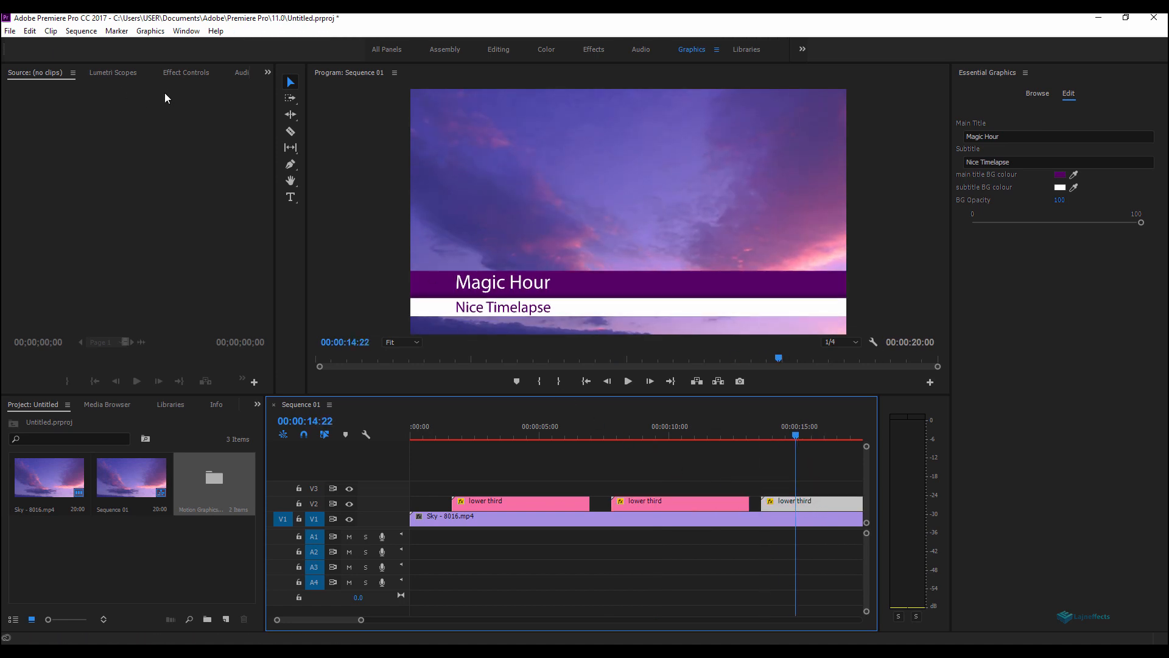
Step: Move the third lower third copy to the top of the frame, Position Y about -170.2
click(186, 72)
click(53, 135)
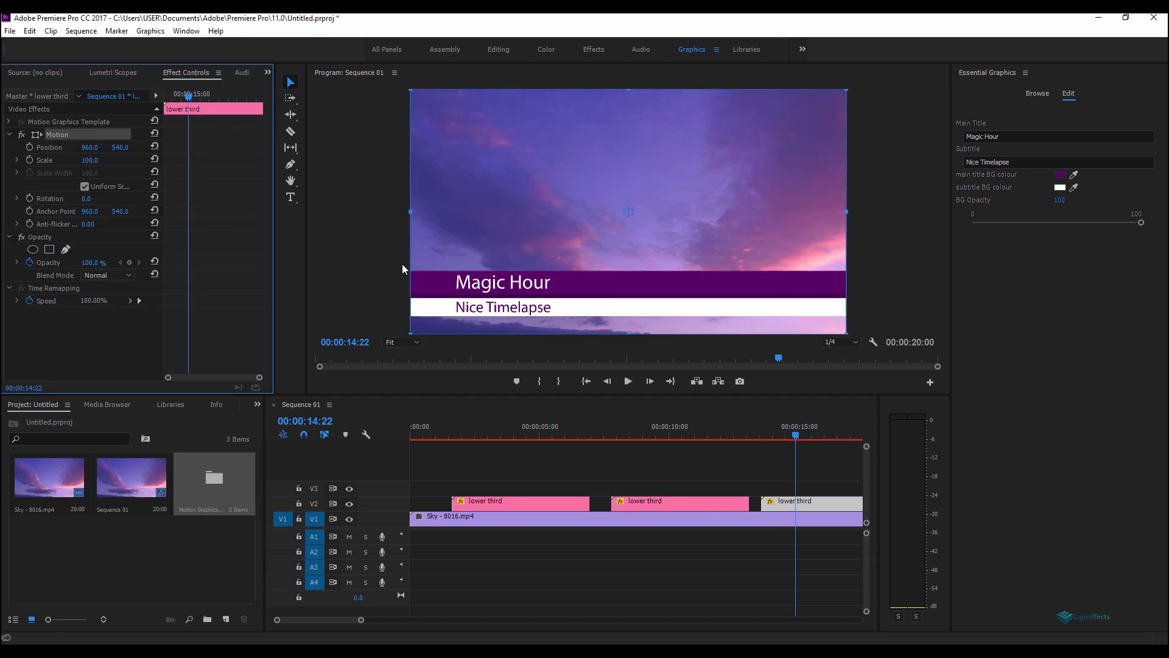
drag(496, 293, 499, 109)
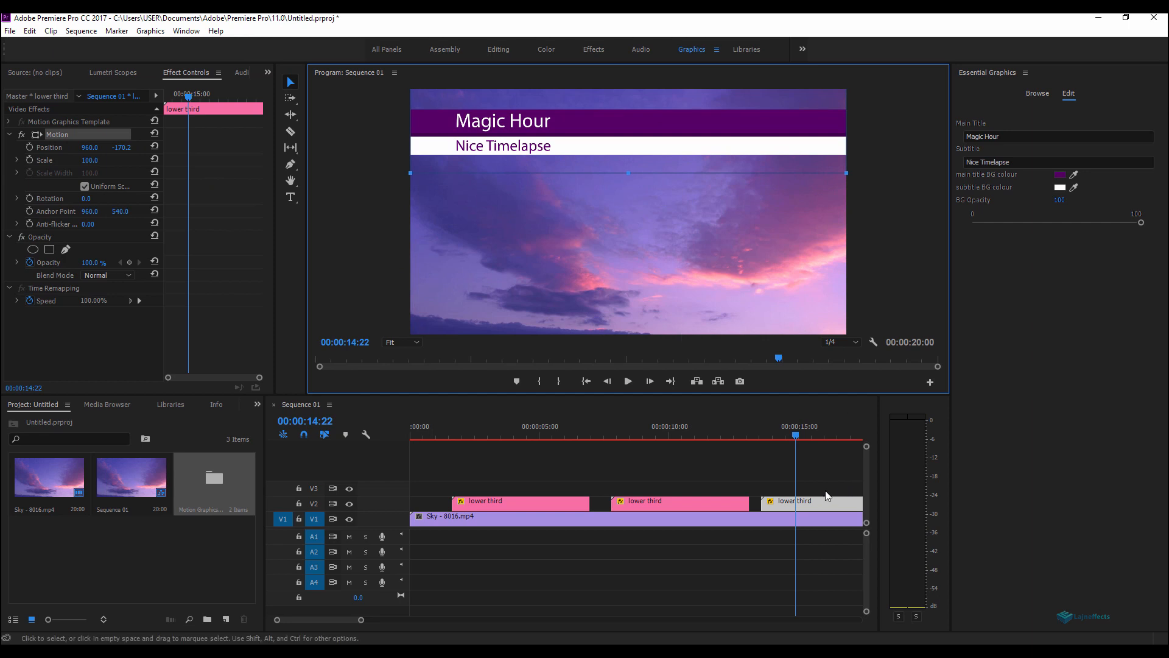
Step: Set the third copy's BG opacity to 0 and its main title background colour to BB9100
drag(1143, 224, 945, 229)
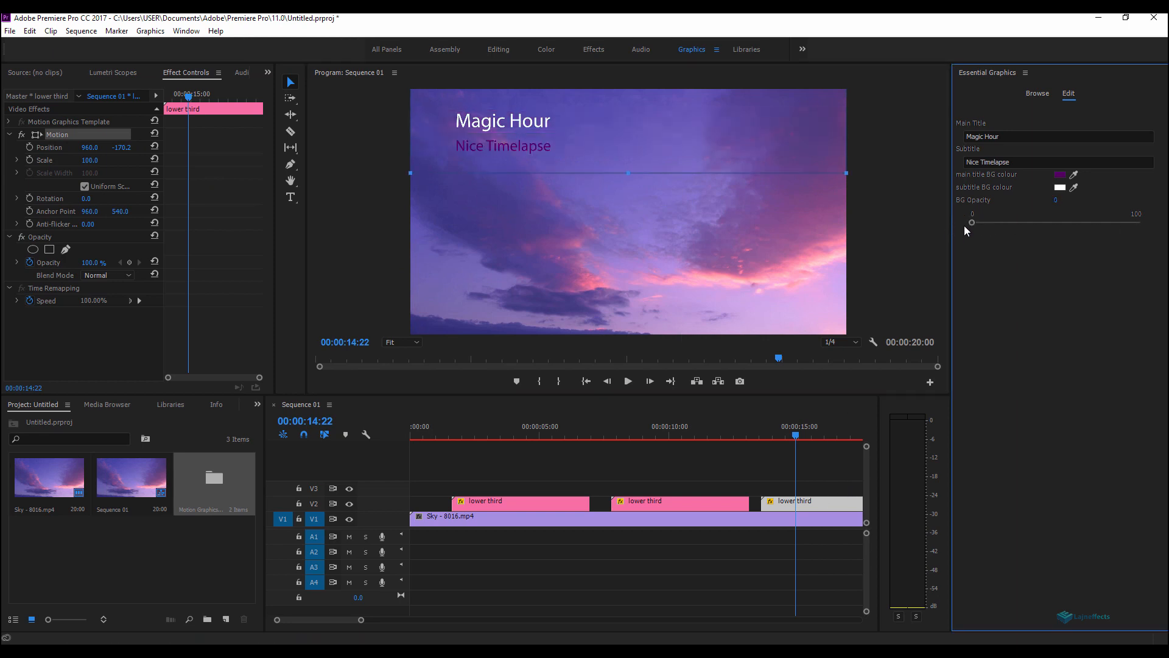
click(1060, 175)
drag(616, 299, 617, 294)
drag(603, 336, 616, 388)
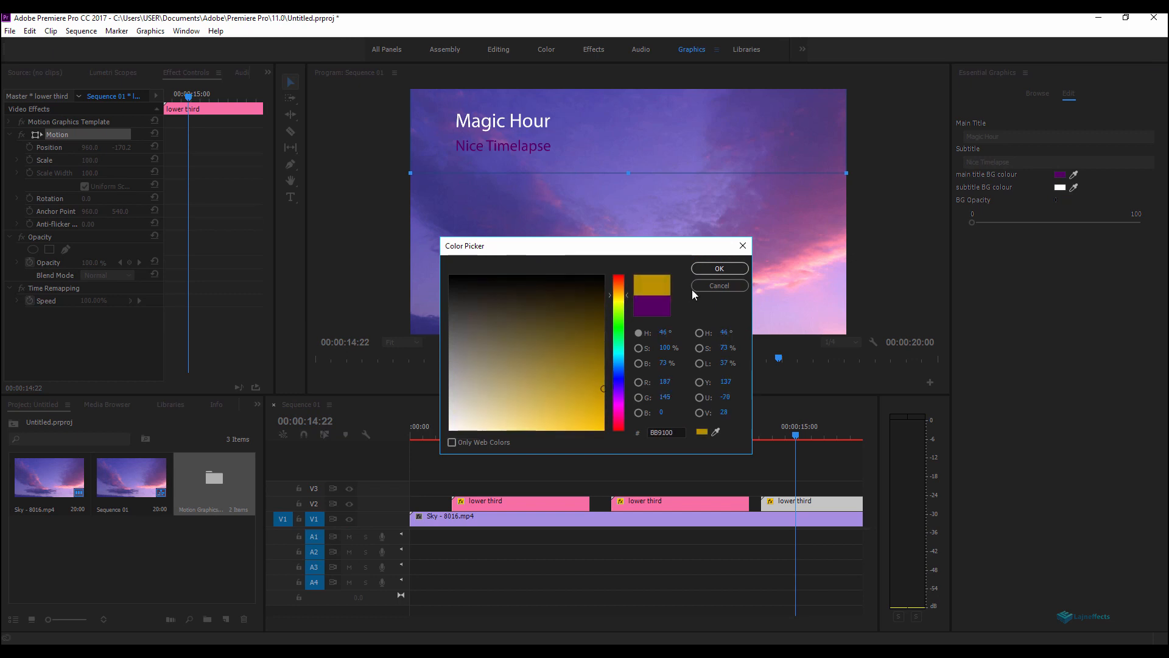
click(705, 268)
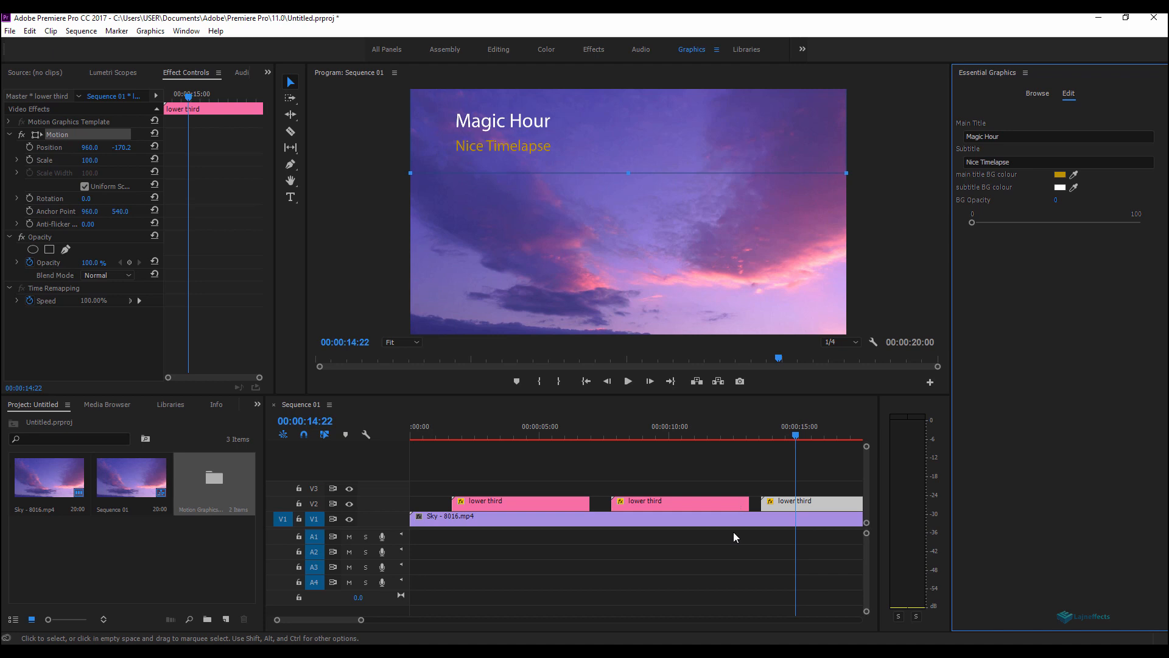
Step: Play back the end of the sequence to preview the third lower third
click(759, 434)
key(space)
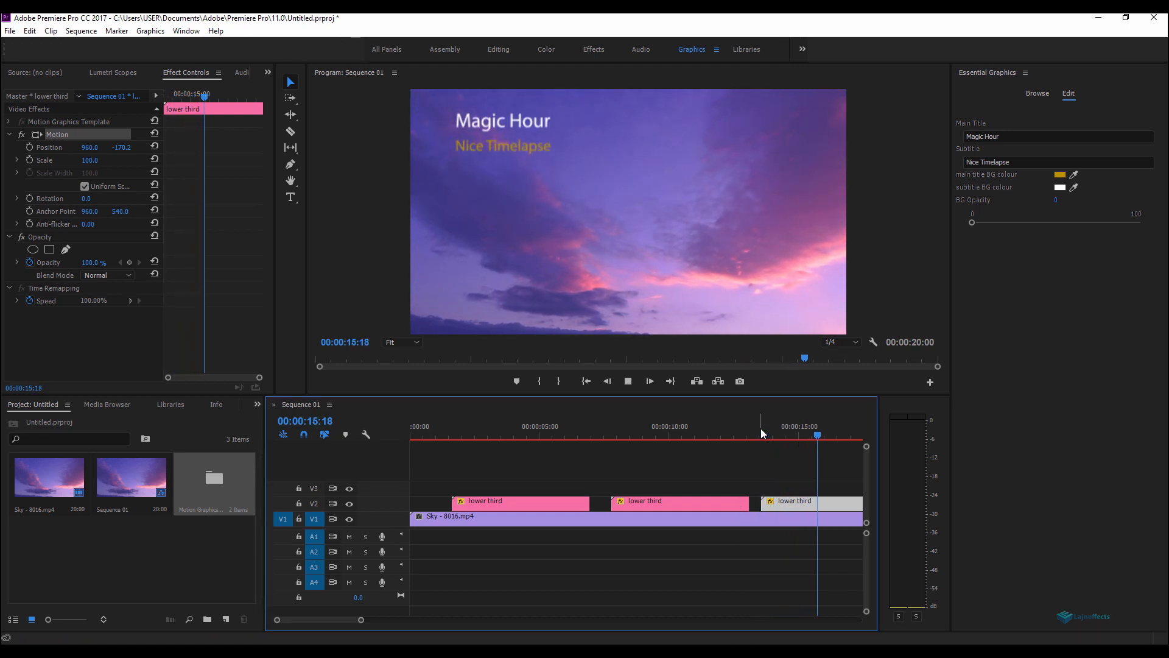
click(761, 433)
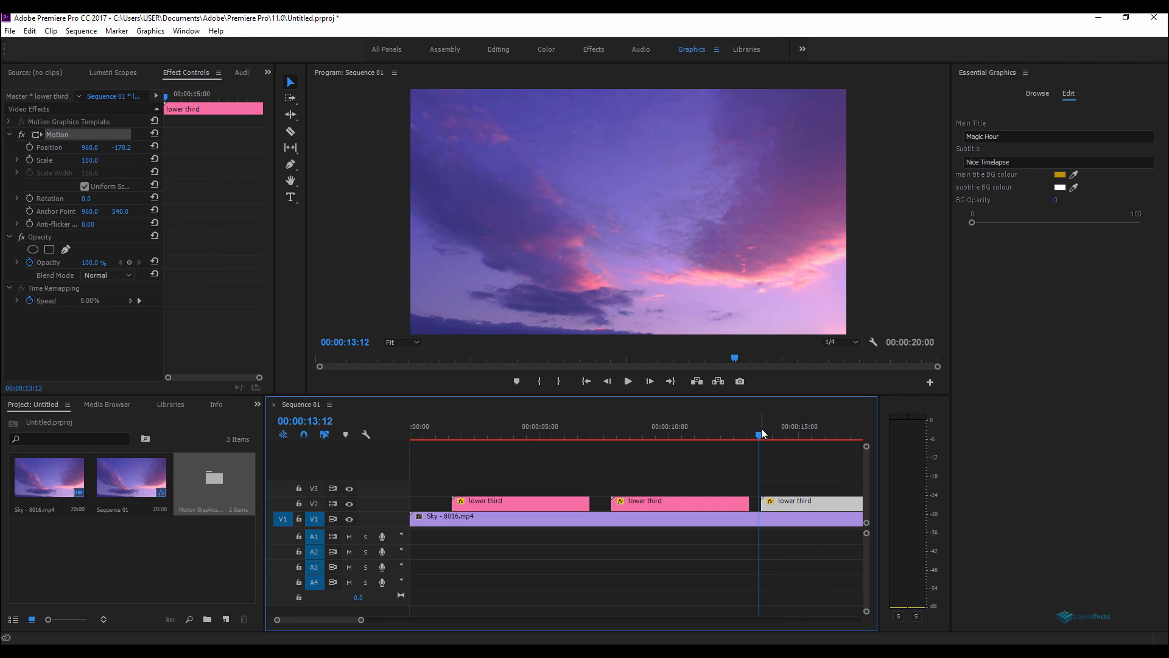
drag(763, 432, 830, 435)
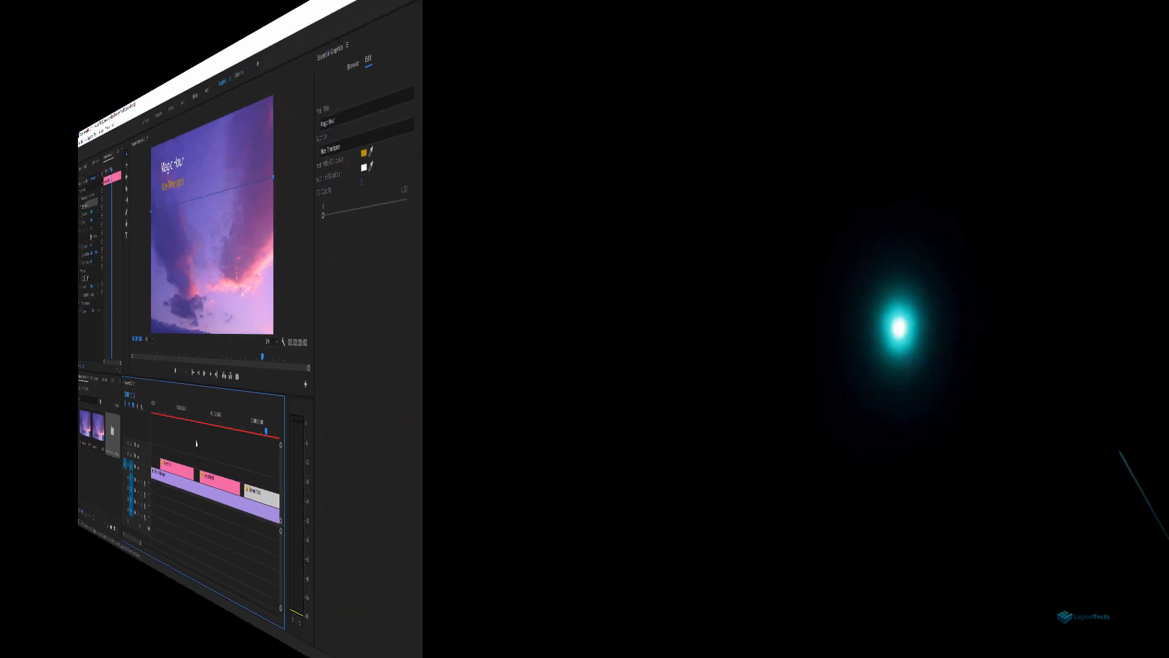